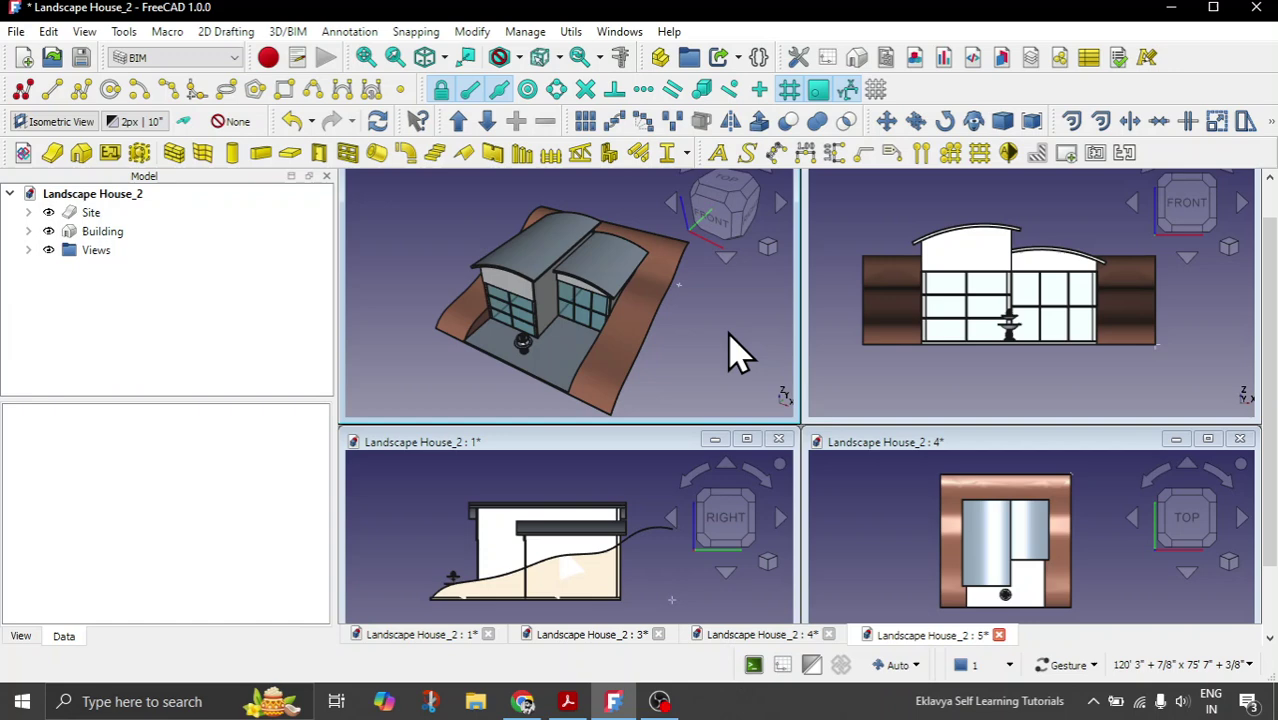
Cycle through the top and front views, leaving the Right View window active.
click(736, 636)
click(585, 636)
click(430, 638)
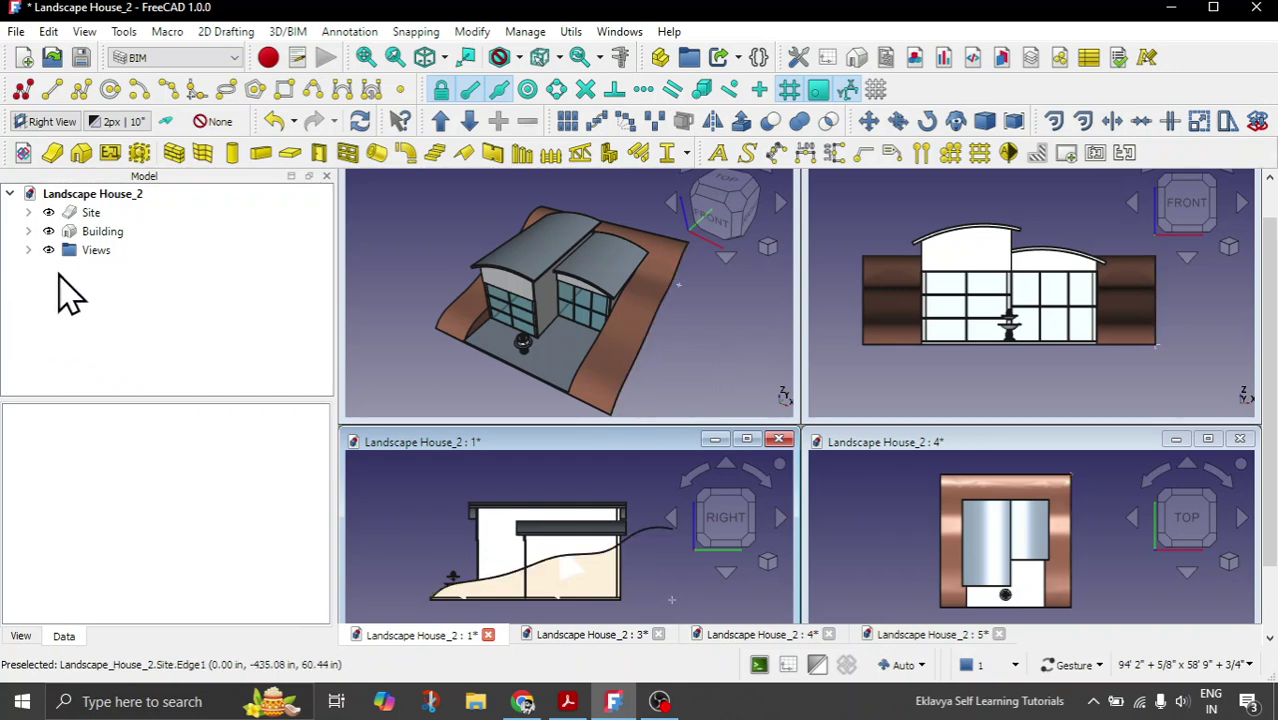
Expand the Views group in the tree and maximize the isometric view window.
click(24, 254)
click(27, 251)
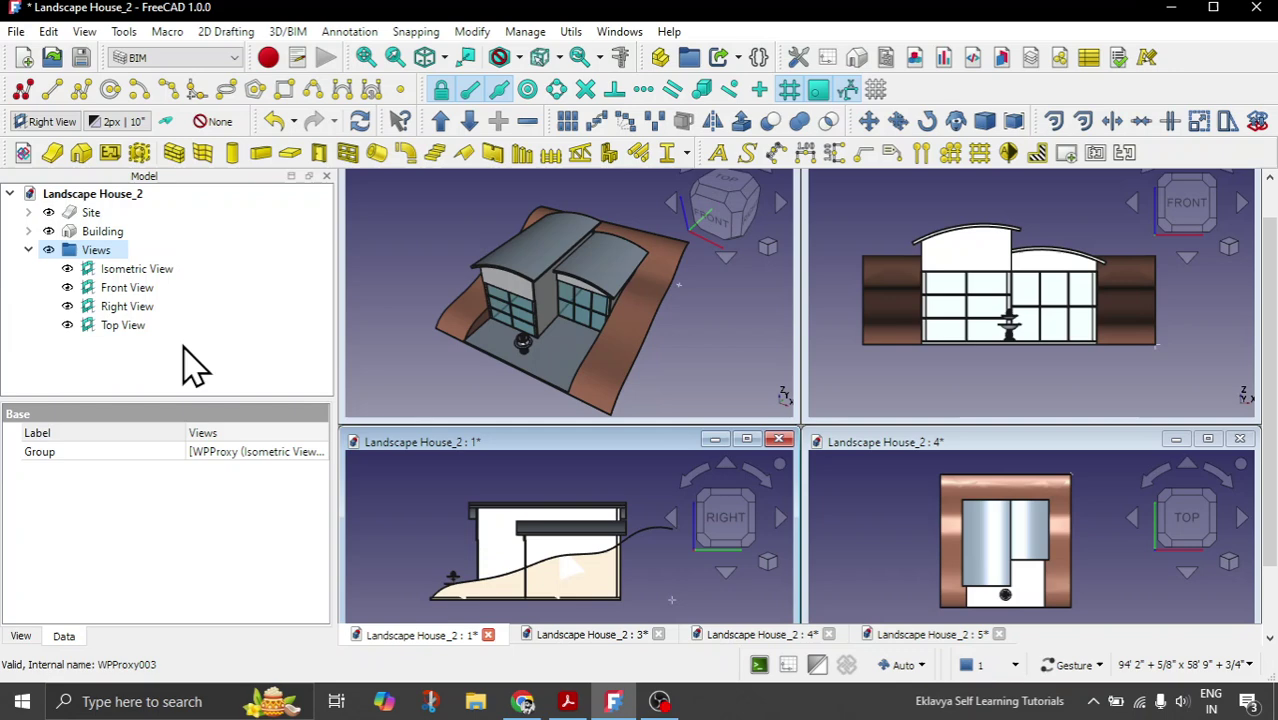
click(393, 292)
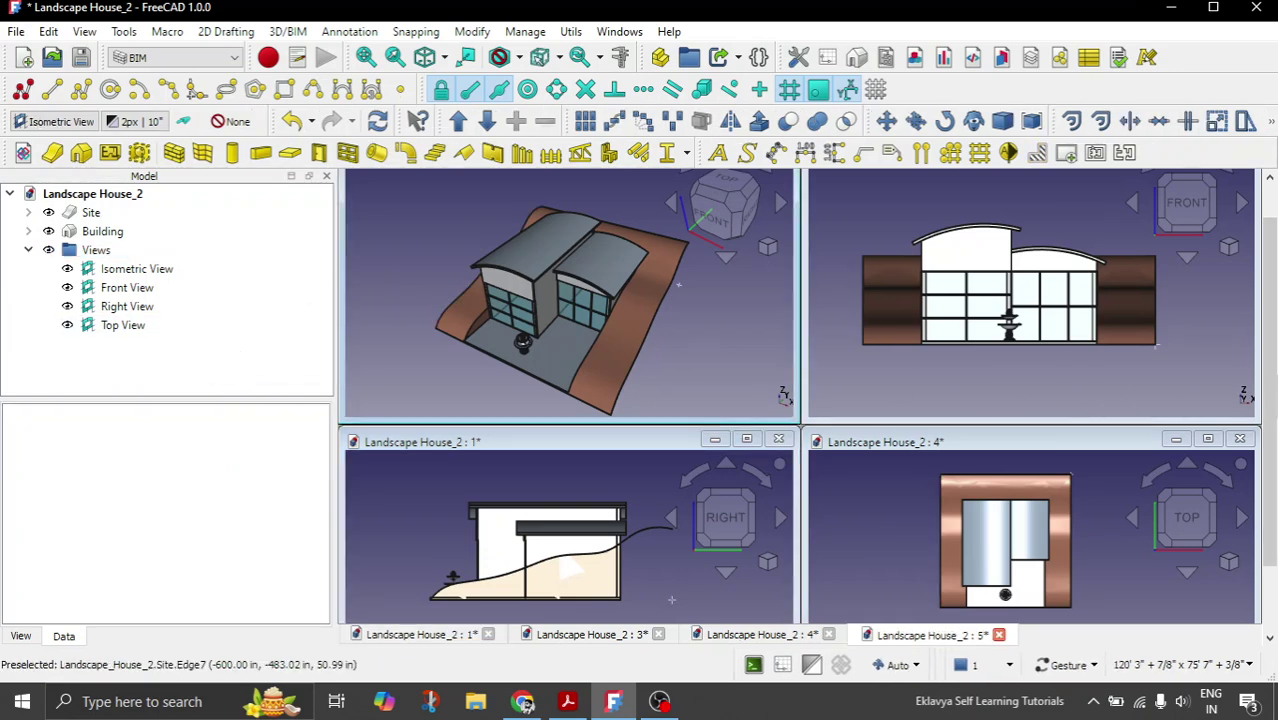
mouse_move(1270, 285)
drag(1270, 280, 1271, 205)
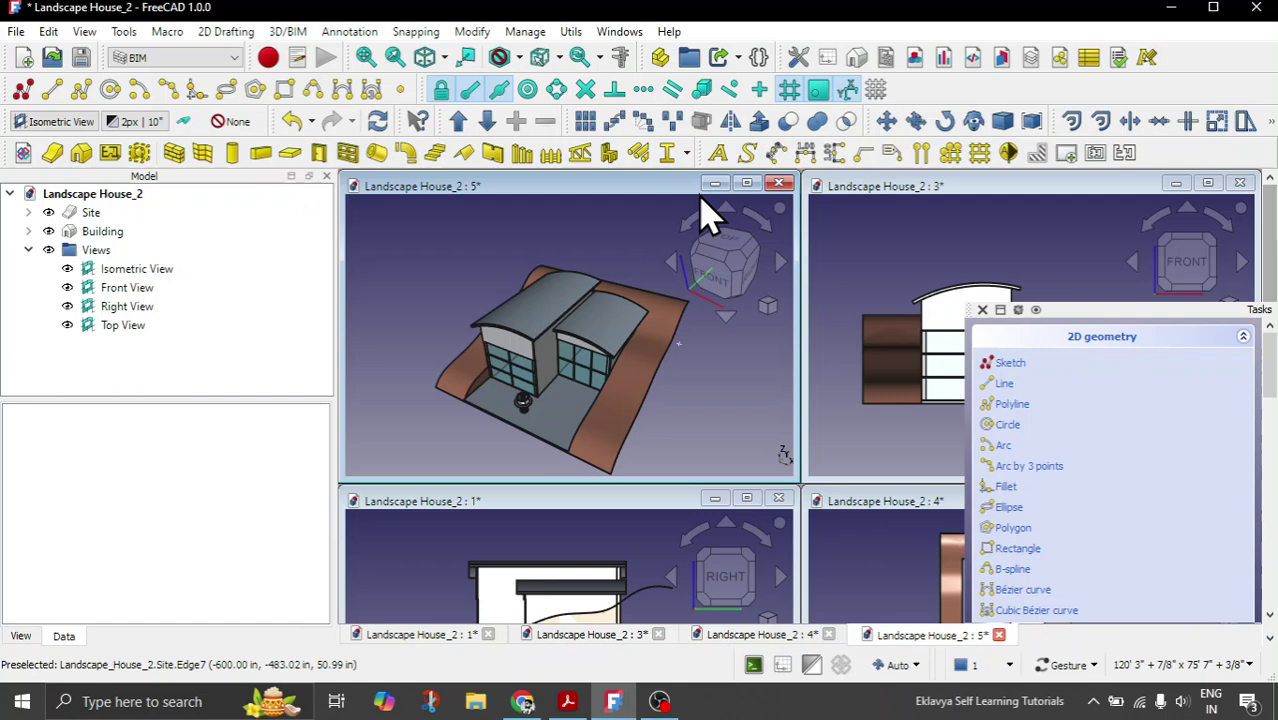
click(746, 183)
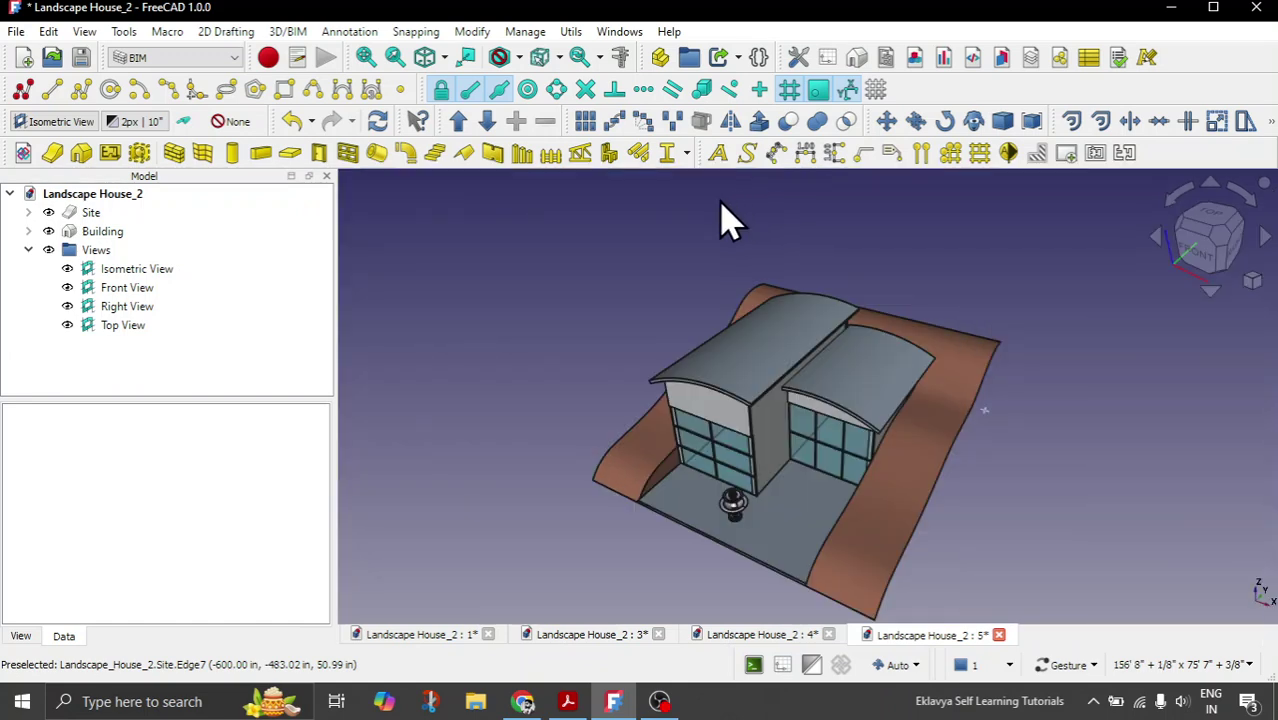
scroll(640, 262, down, 1)
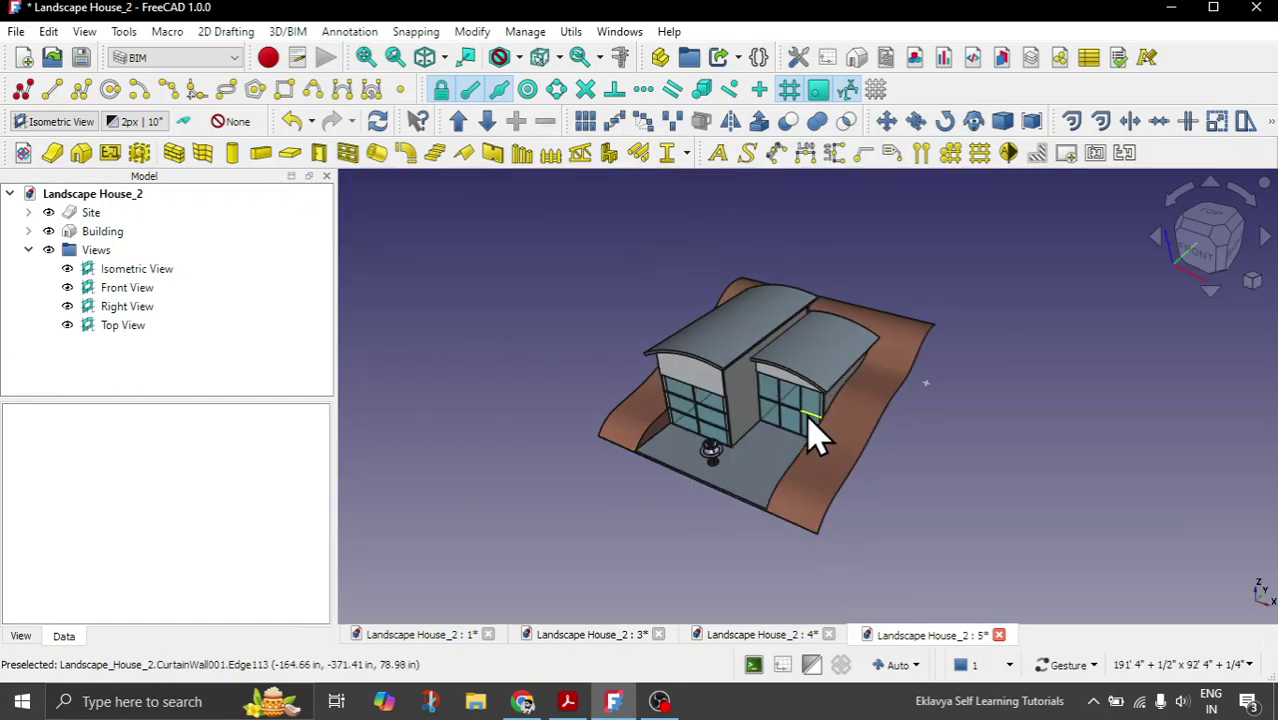
scroll(816, 430, up, 1)
scroll(740, 435, down, 1)
scroll(733, 437, up, 1)
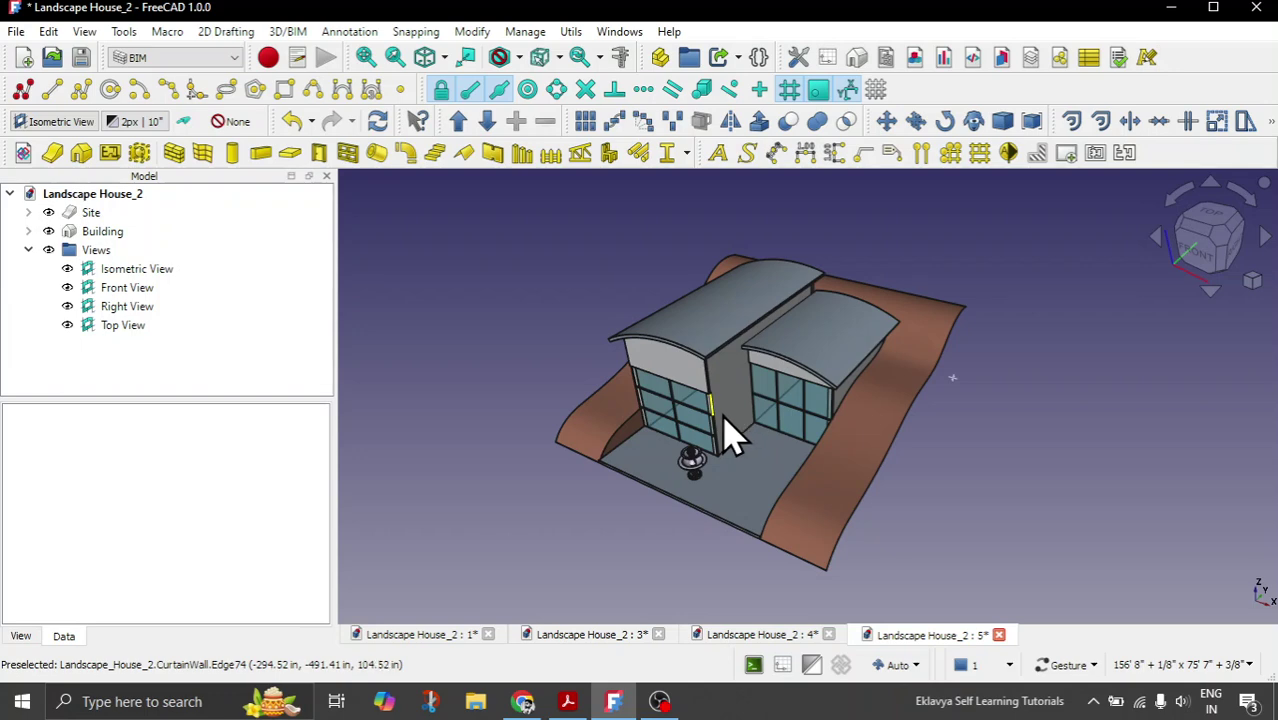
Close the isometric, top, front and right view windows, discarding the document's unsaved changes.
click(998, 634)
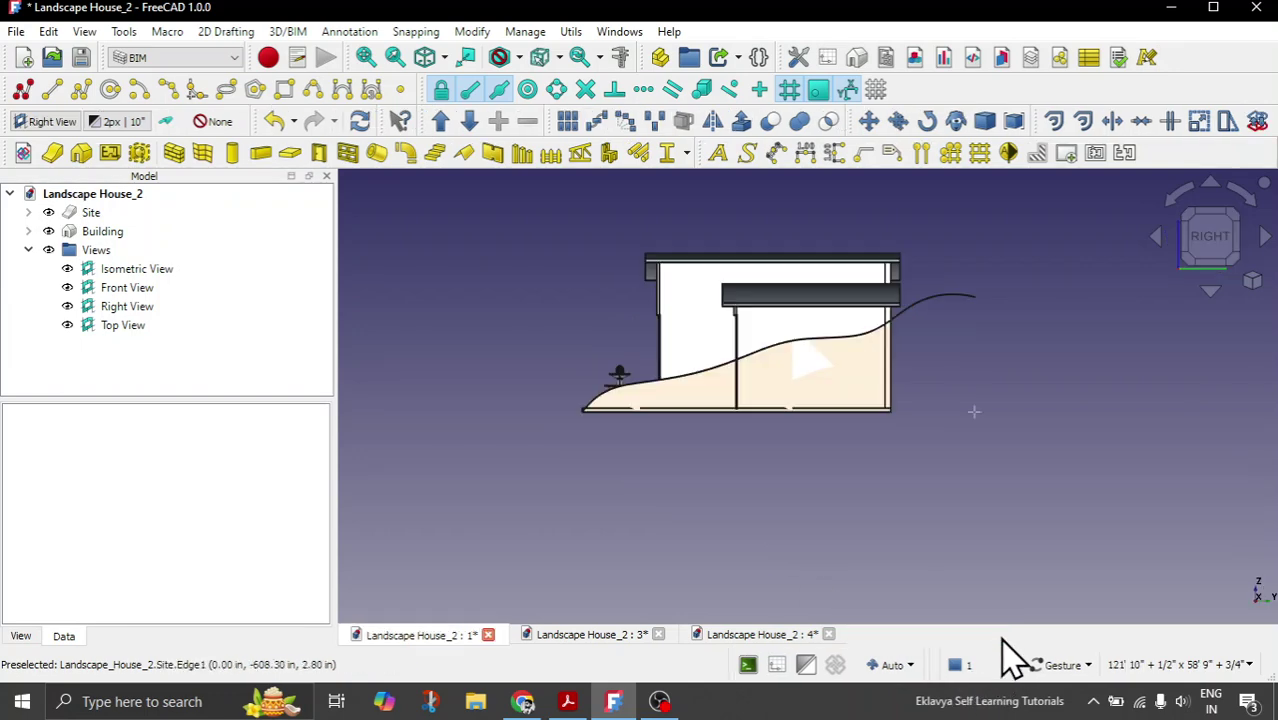
click(829, 634)
click(658, 634)
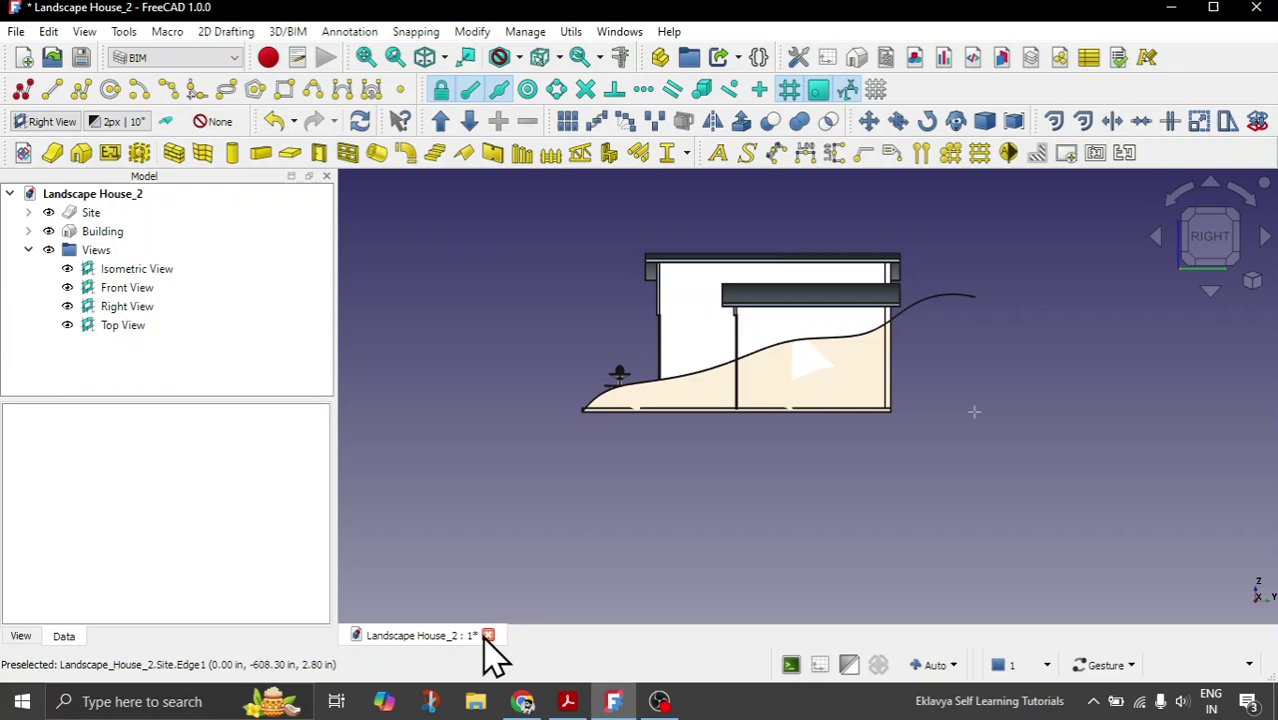
click(488, 636)
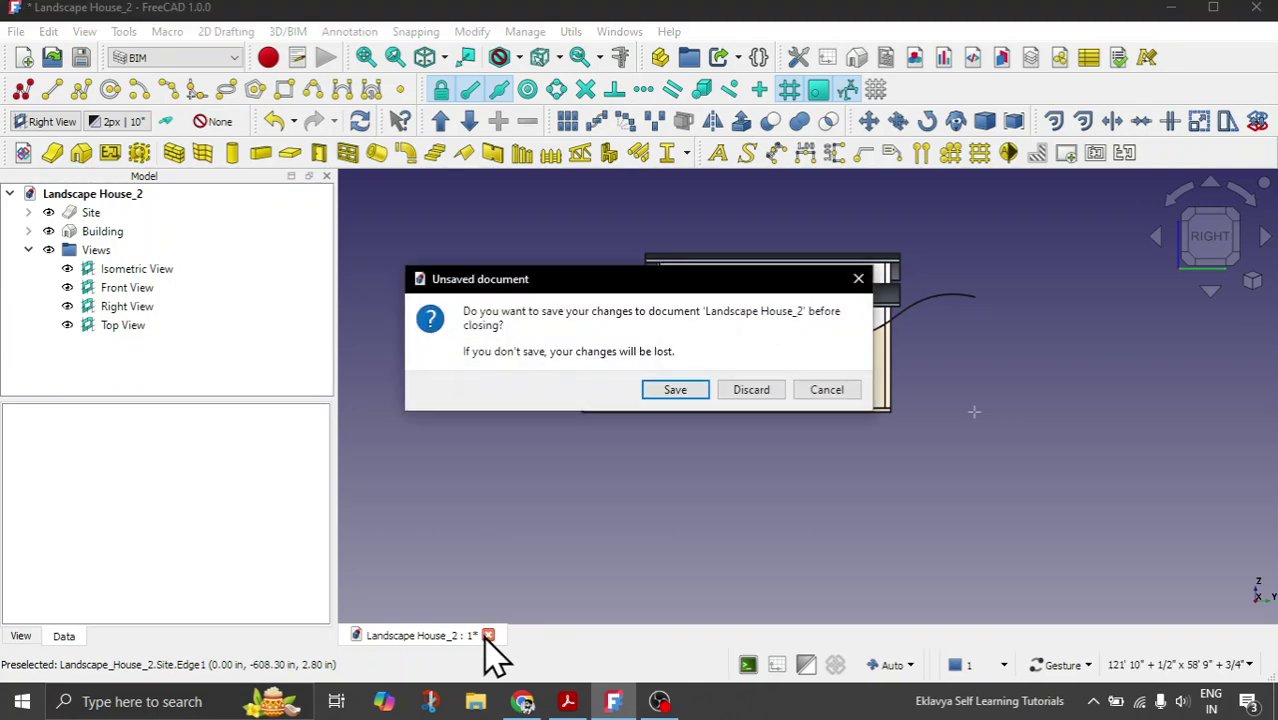
click(758, 389)
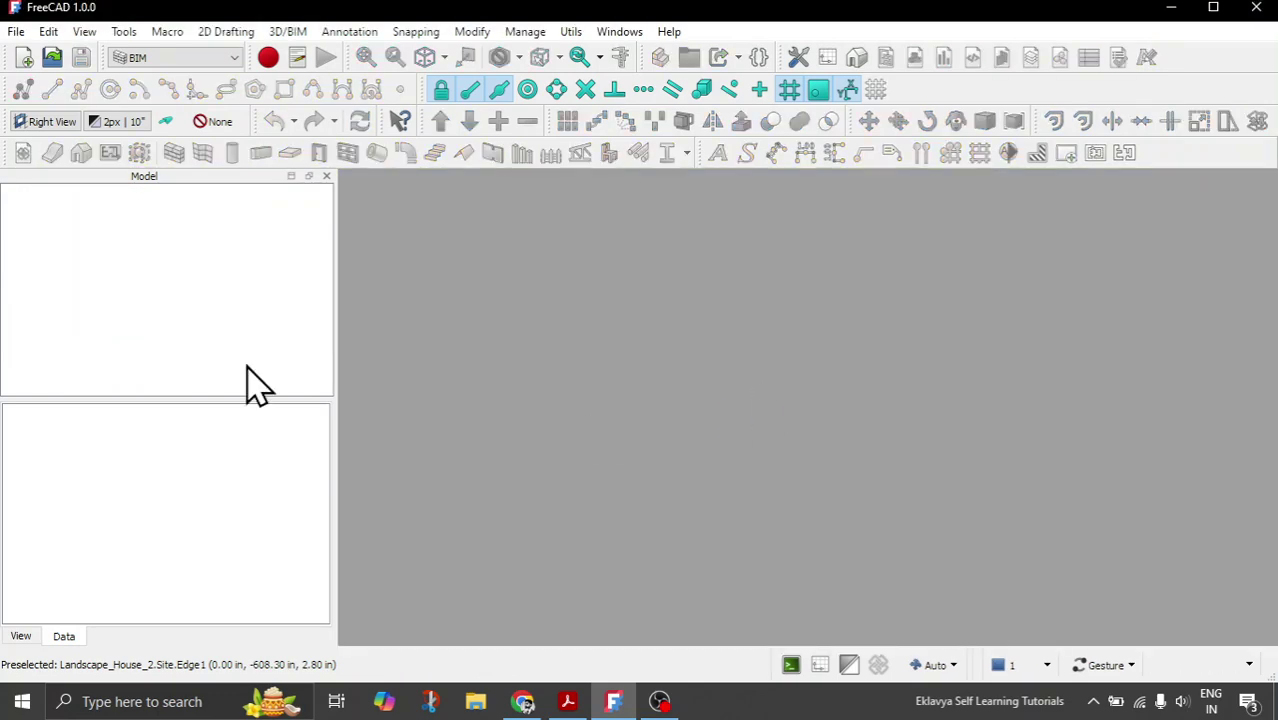
Open the saved file Landscape House_2.FCStd.
click(52, 60)
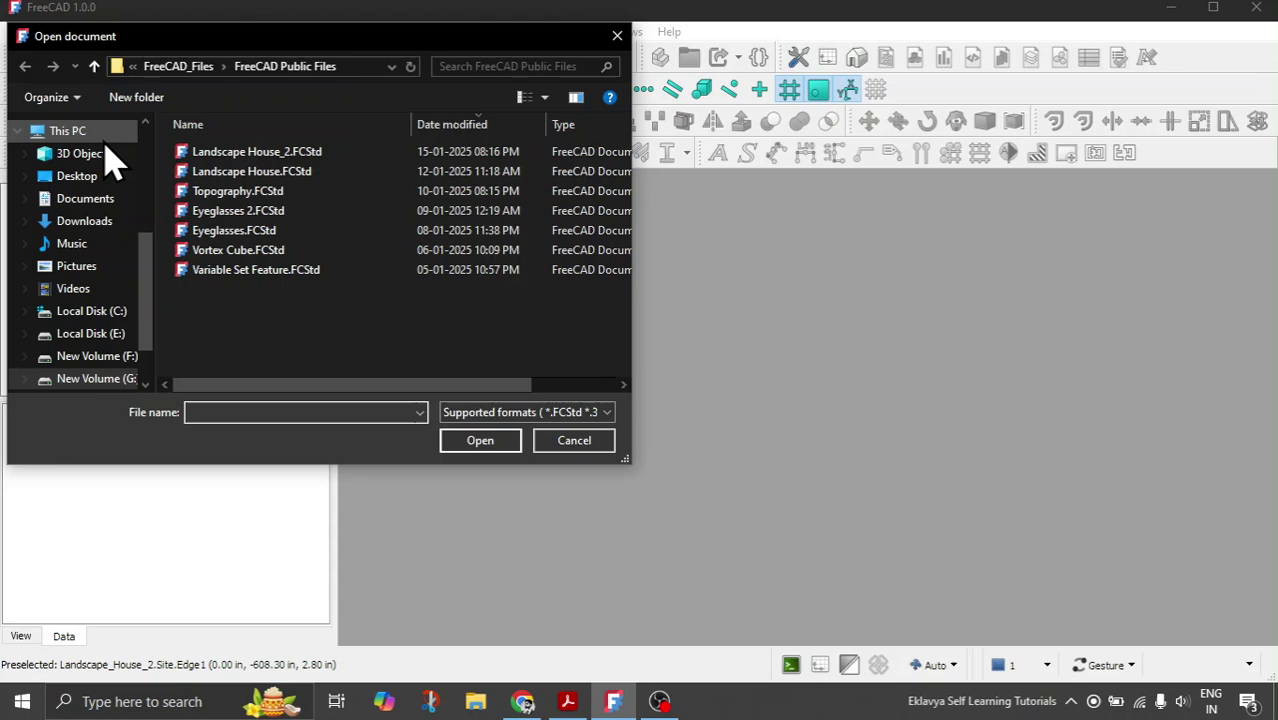
click(285, 152)
click(492, 444)
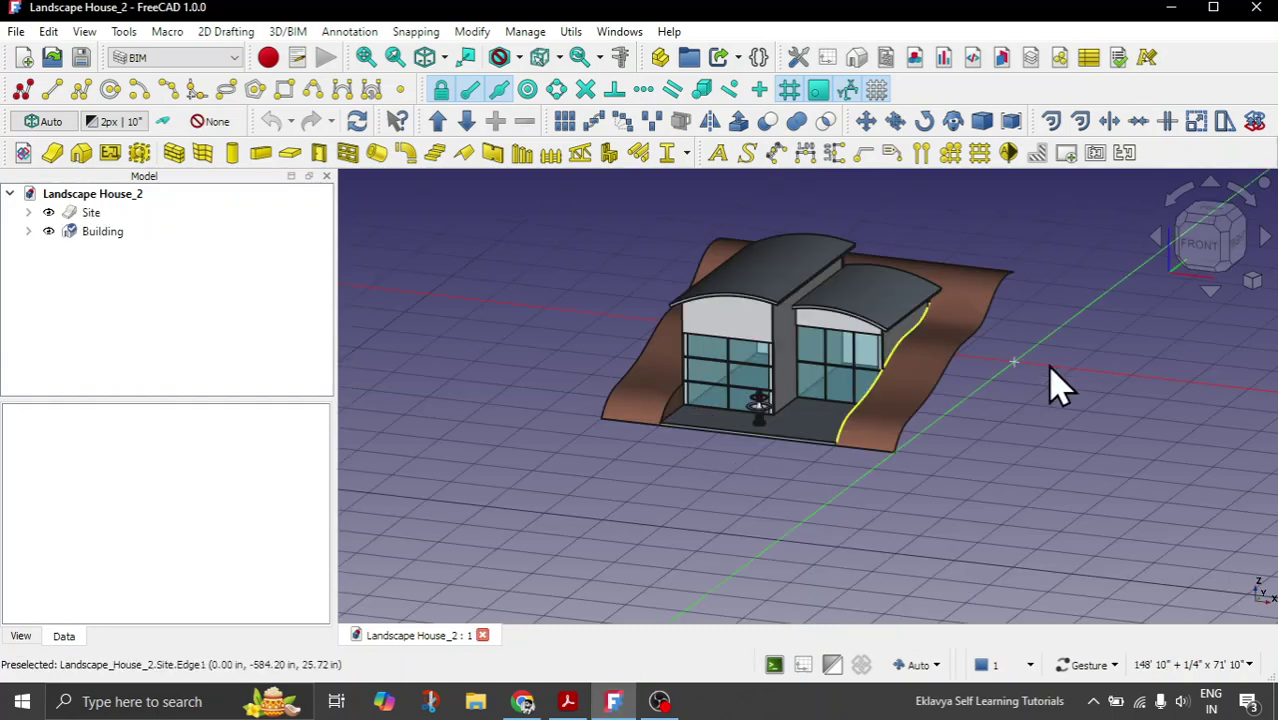
Set the top view, hide the grid, and orbit to a tilted front-isometric view.
click(1213, 214)
click(1222, 230)
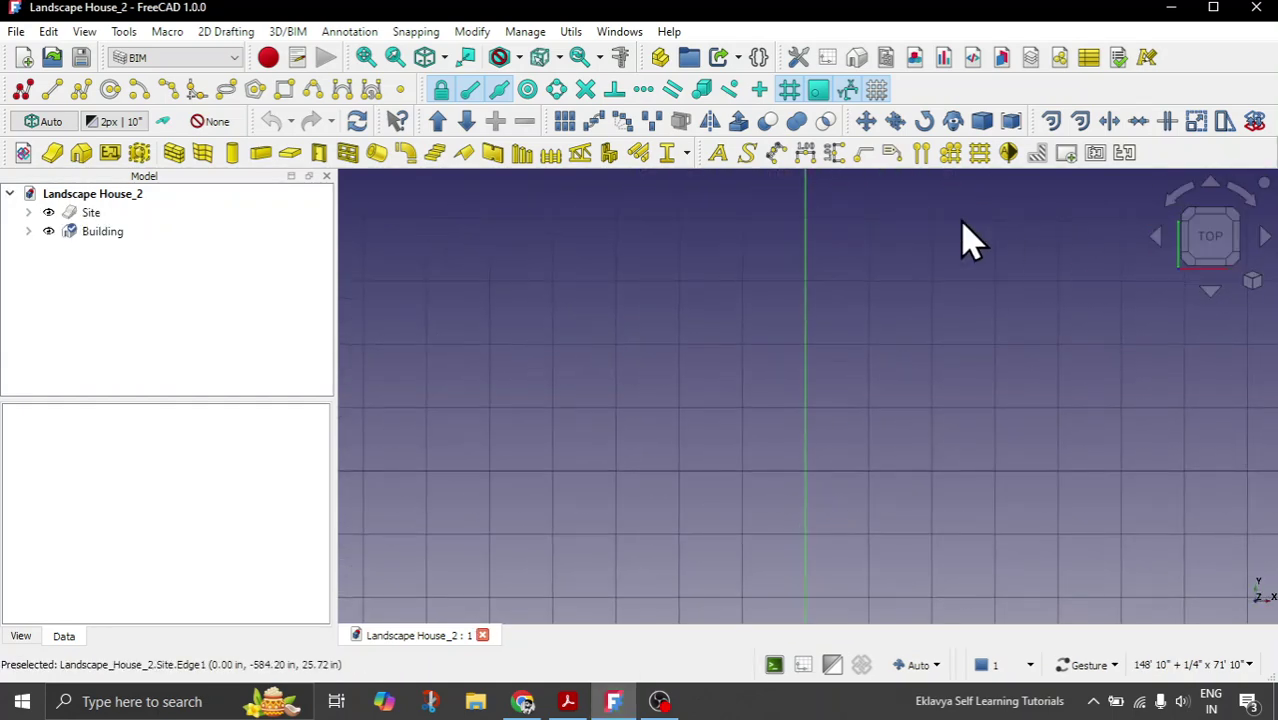
click(877, 90)
drag(808, 495, 955, 490)
scroll(907, 409, up, 6)
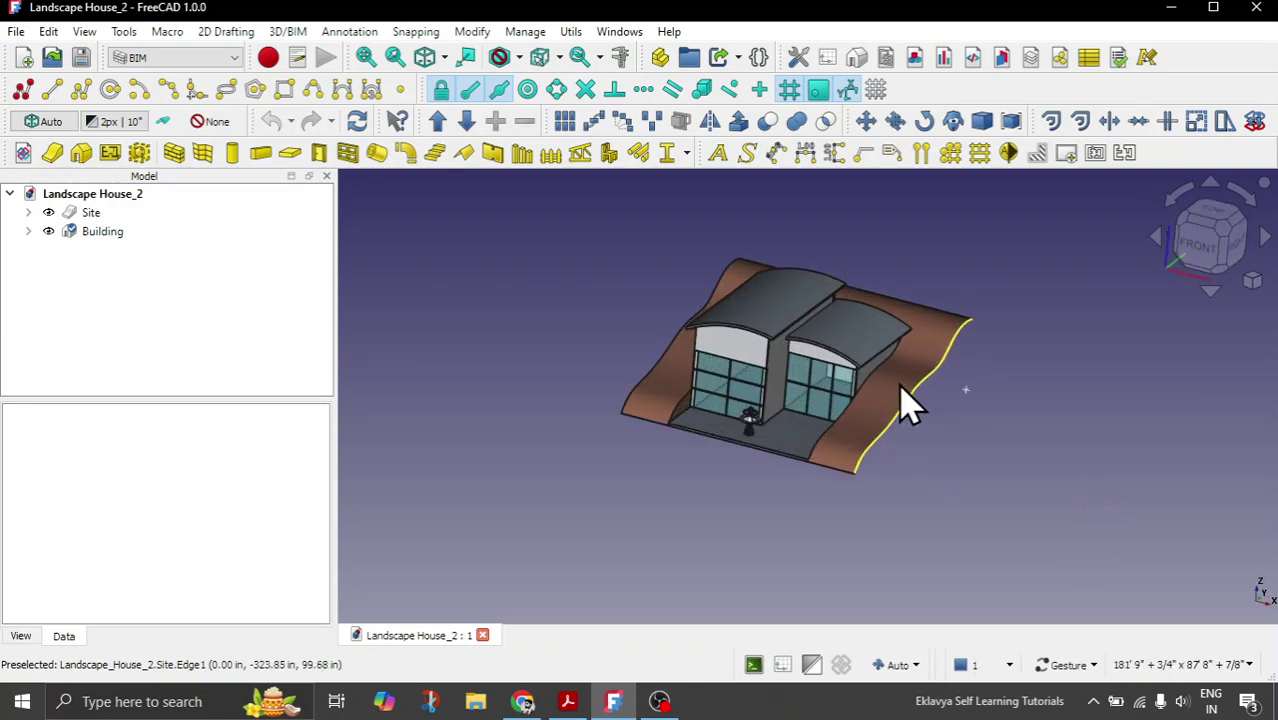
scroll(548, 450, down, 2)
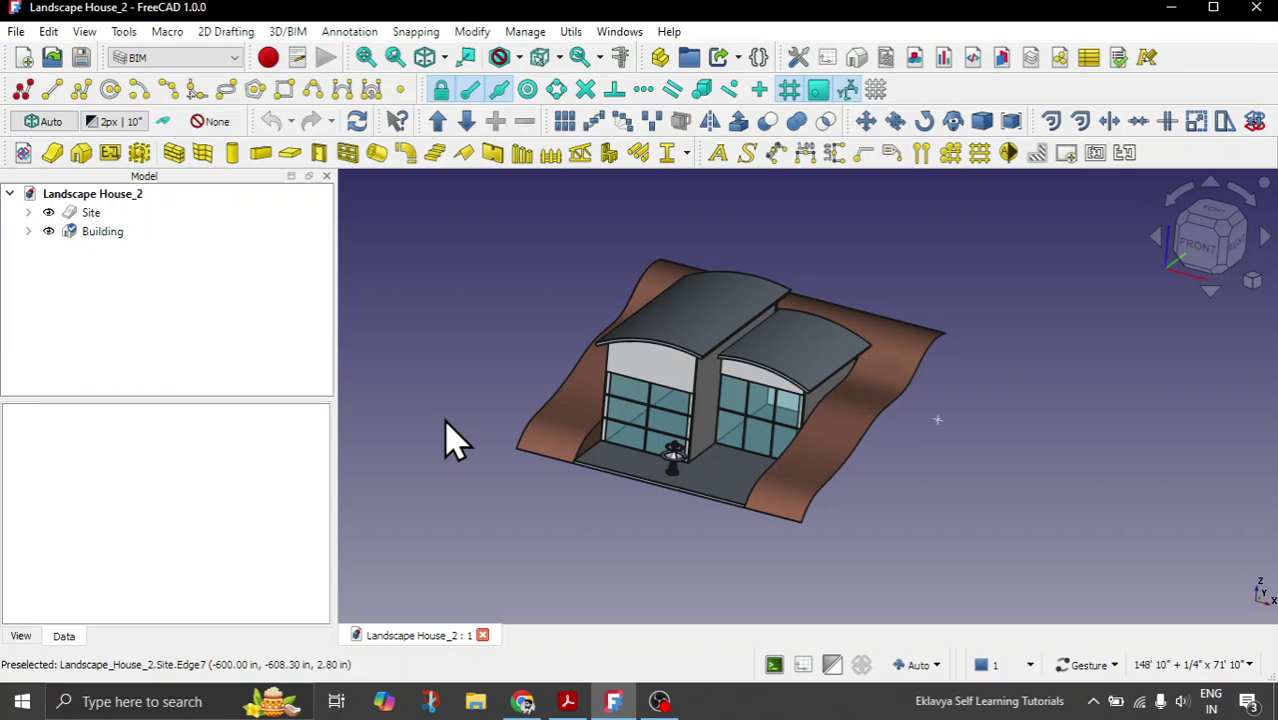
scroll(451, 436, up, 1)
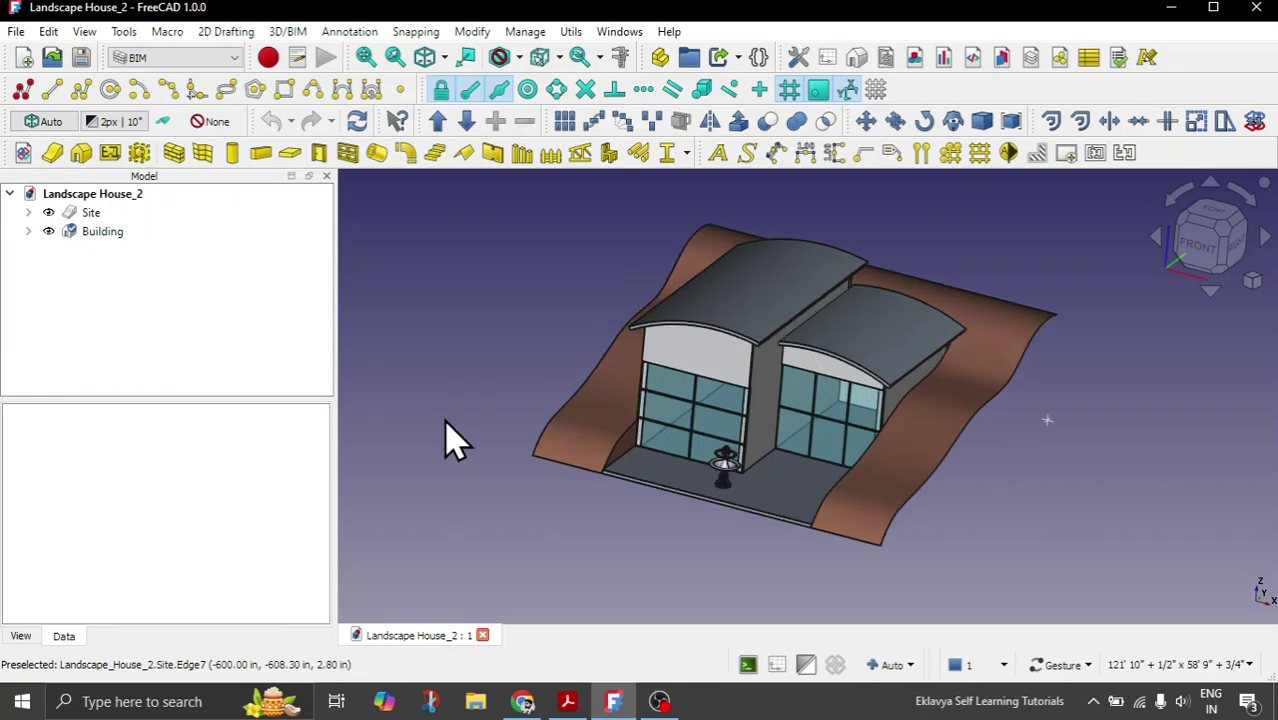
click(566, 36)
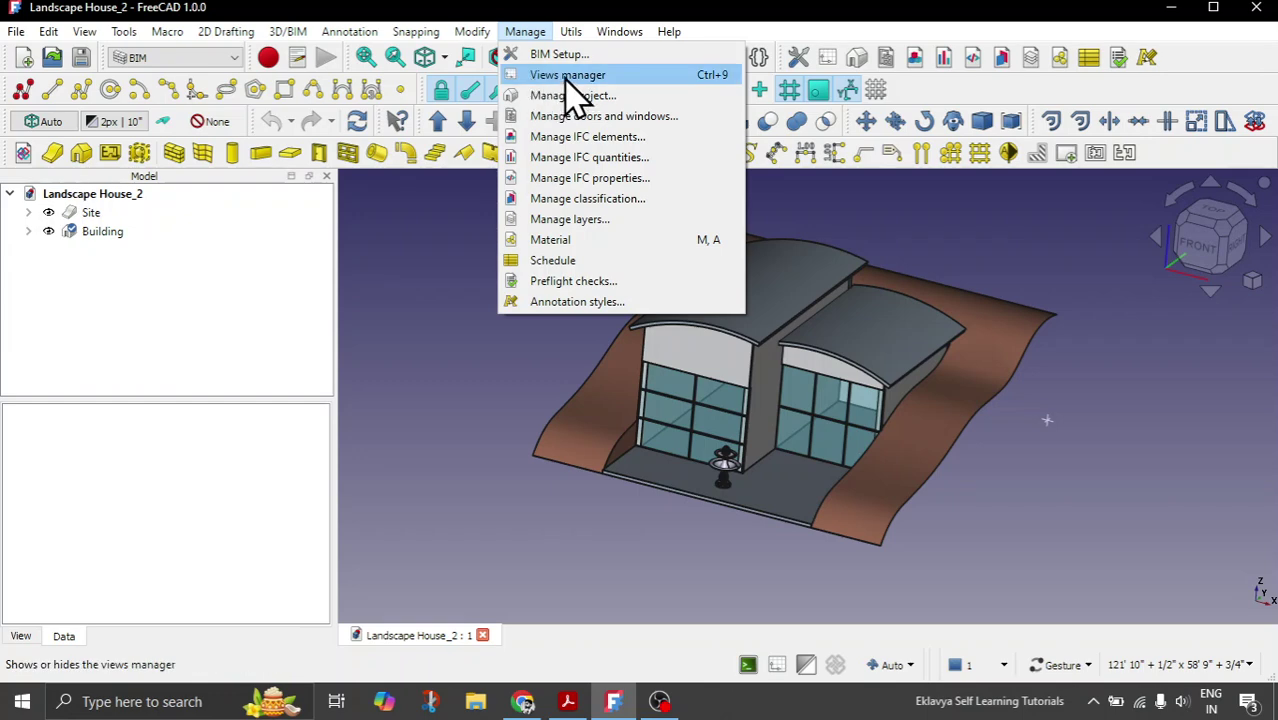
Open the BIM Views manager and switch the house view to perspective projection.
click(566, 77)
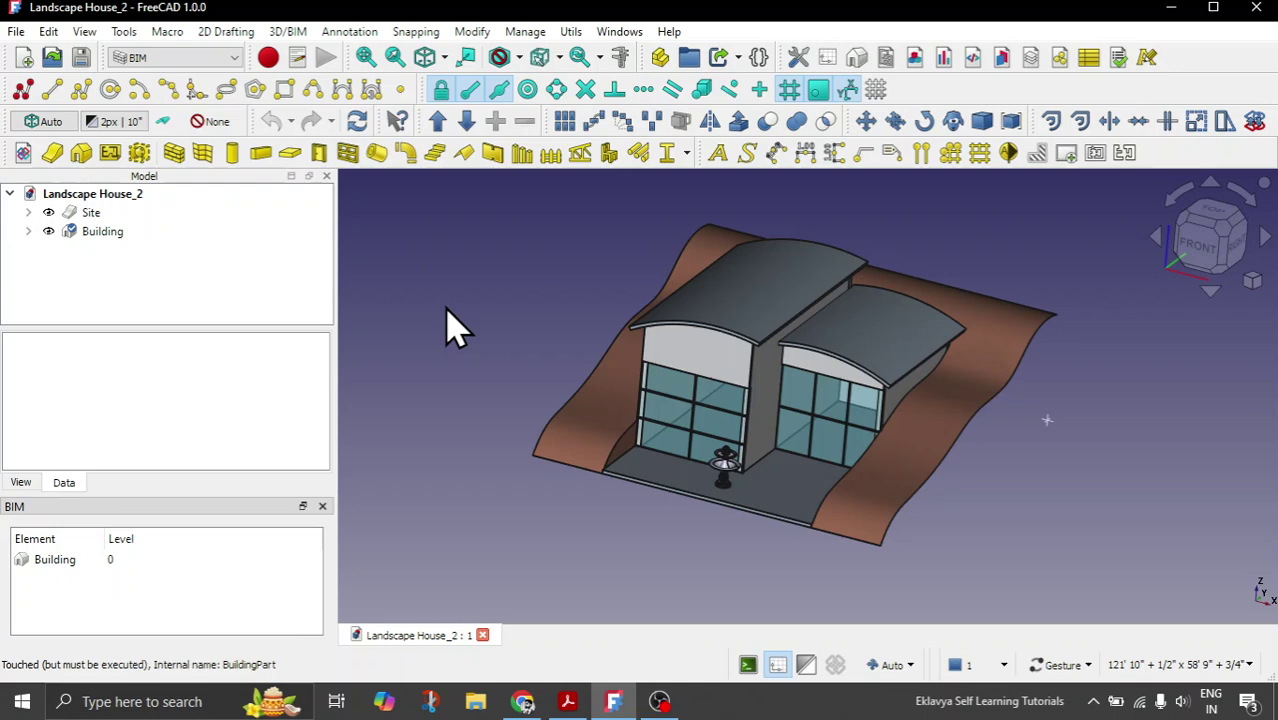
scroll(600, 330, down, 1)
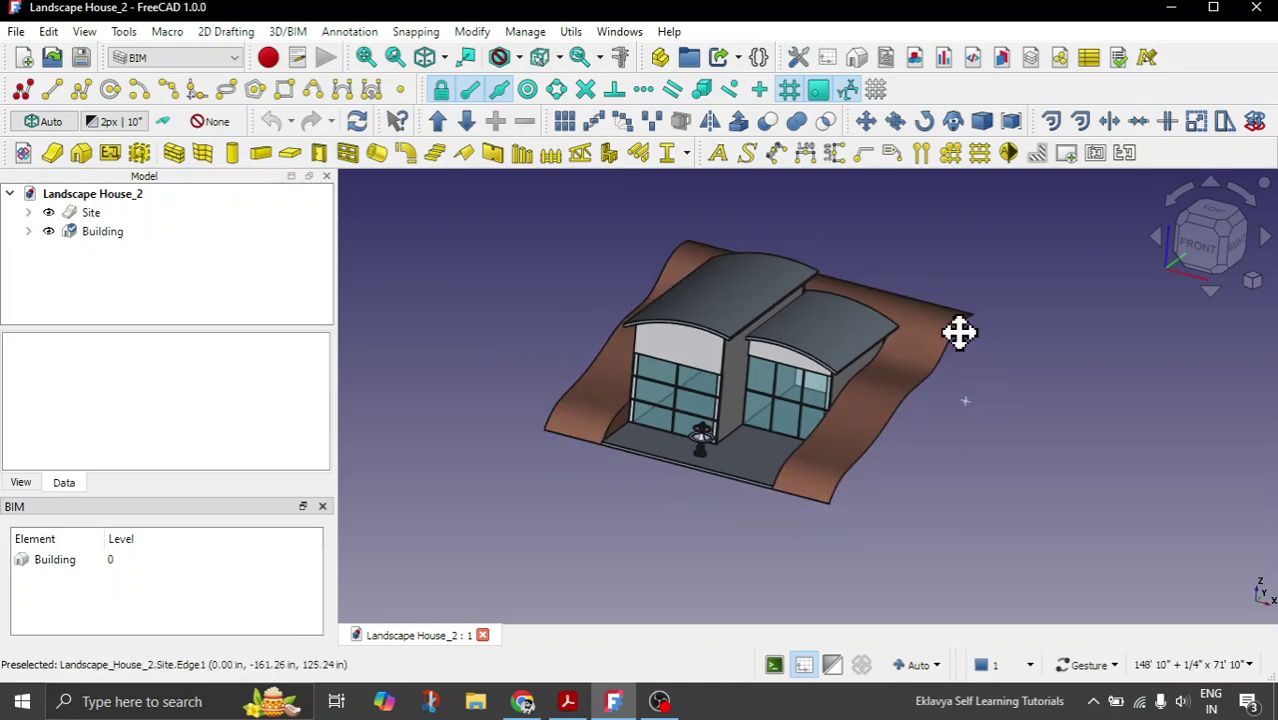
drag(958, 333, 1016, 331)
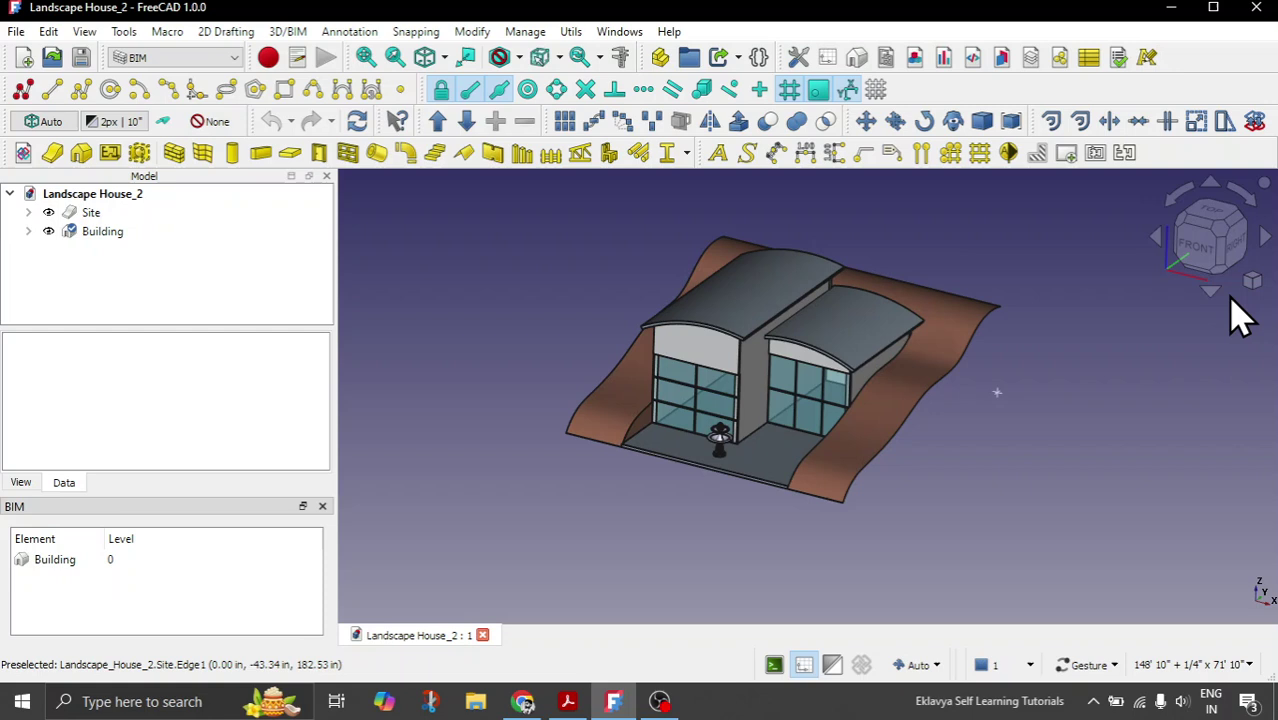
click(1252, 282)
click(1225, 310)
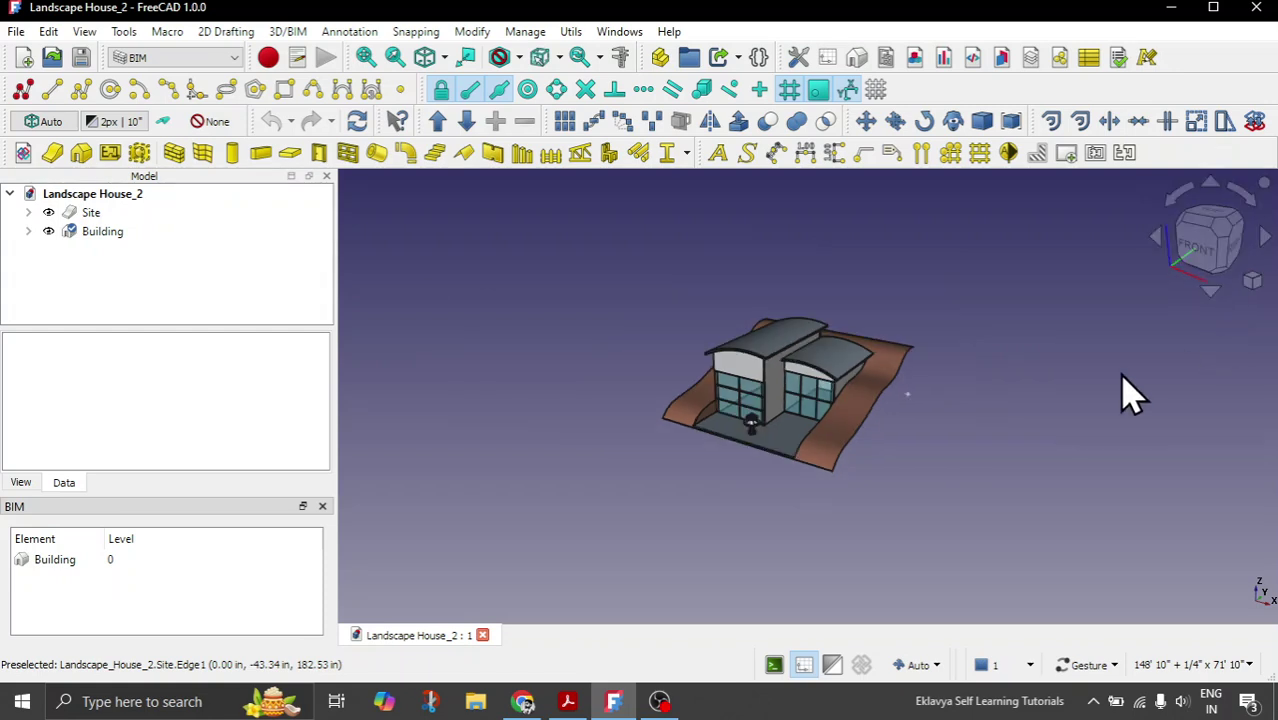
scroll(785, 408, up, 3)
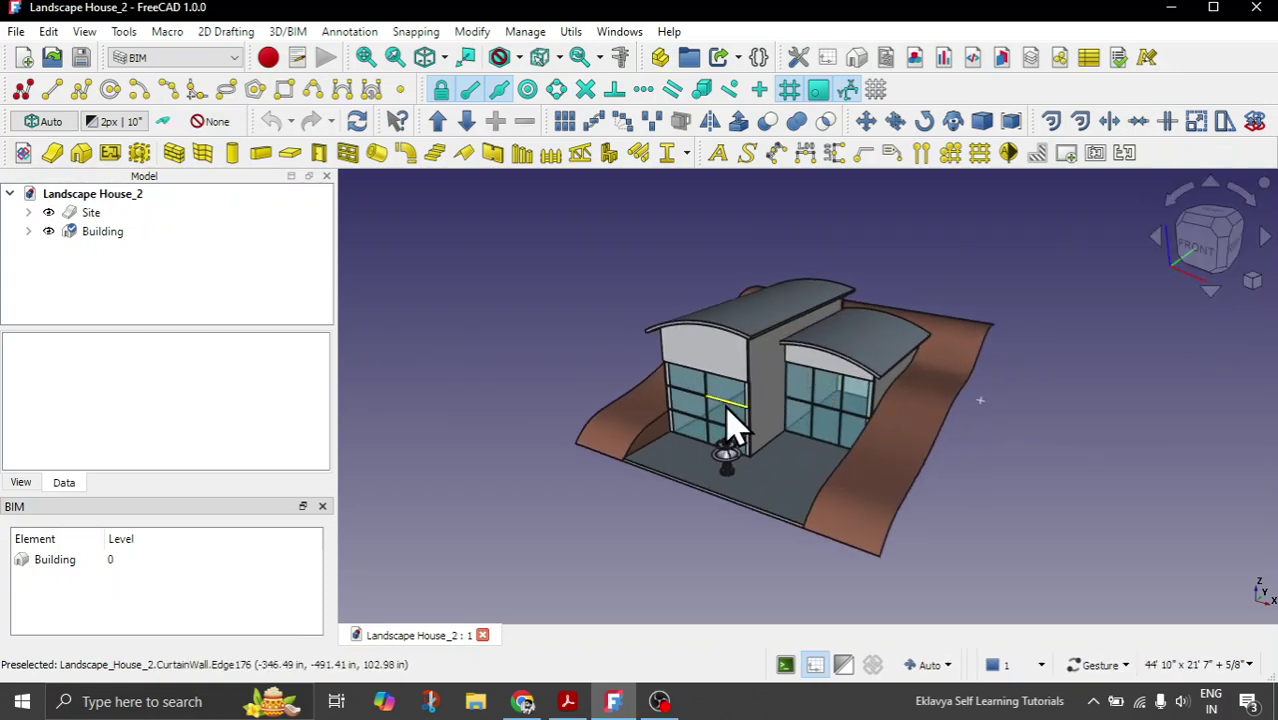
scroll(730, 425, up, 2)
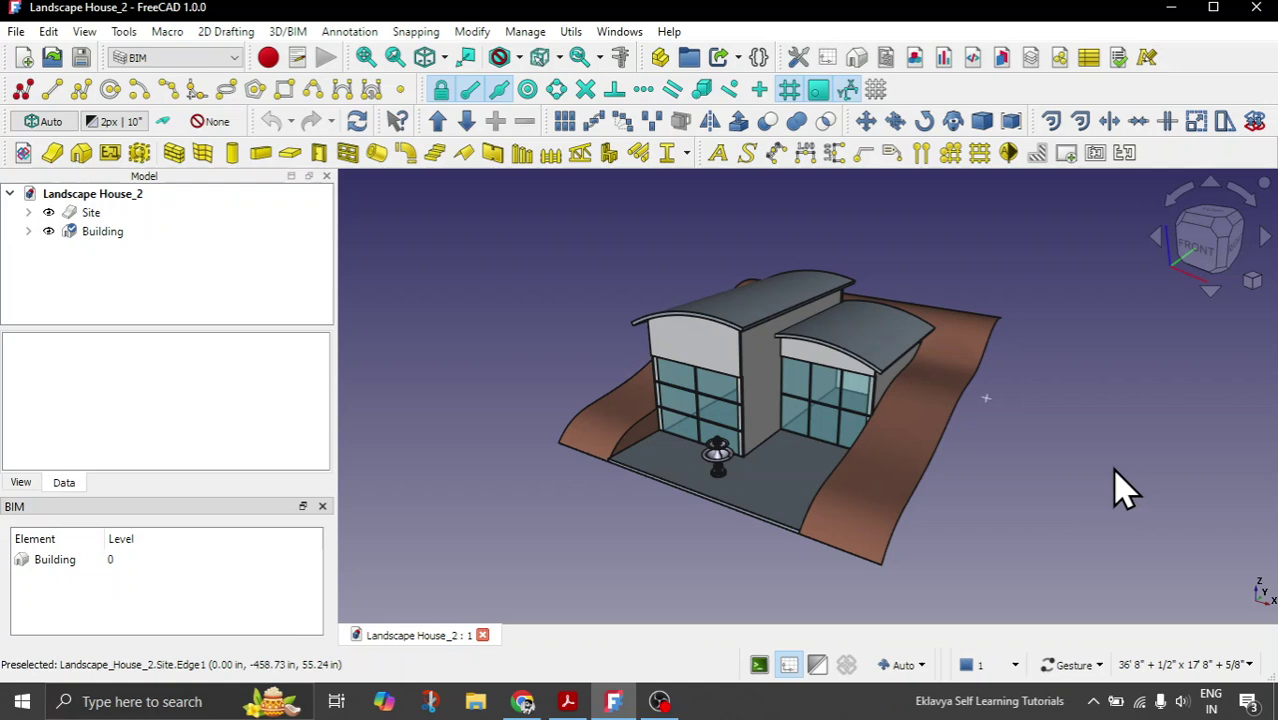
click(571, 32)
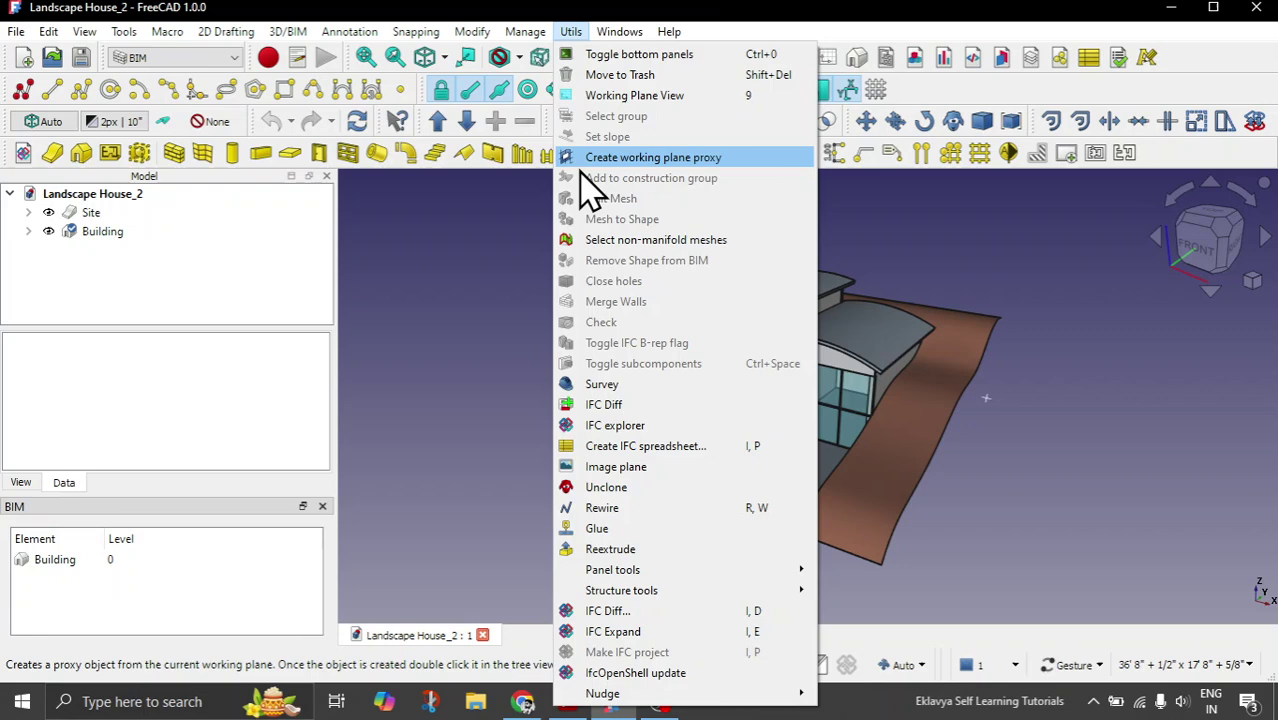
click(448, 340)
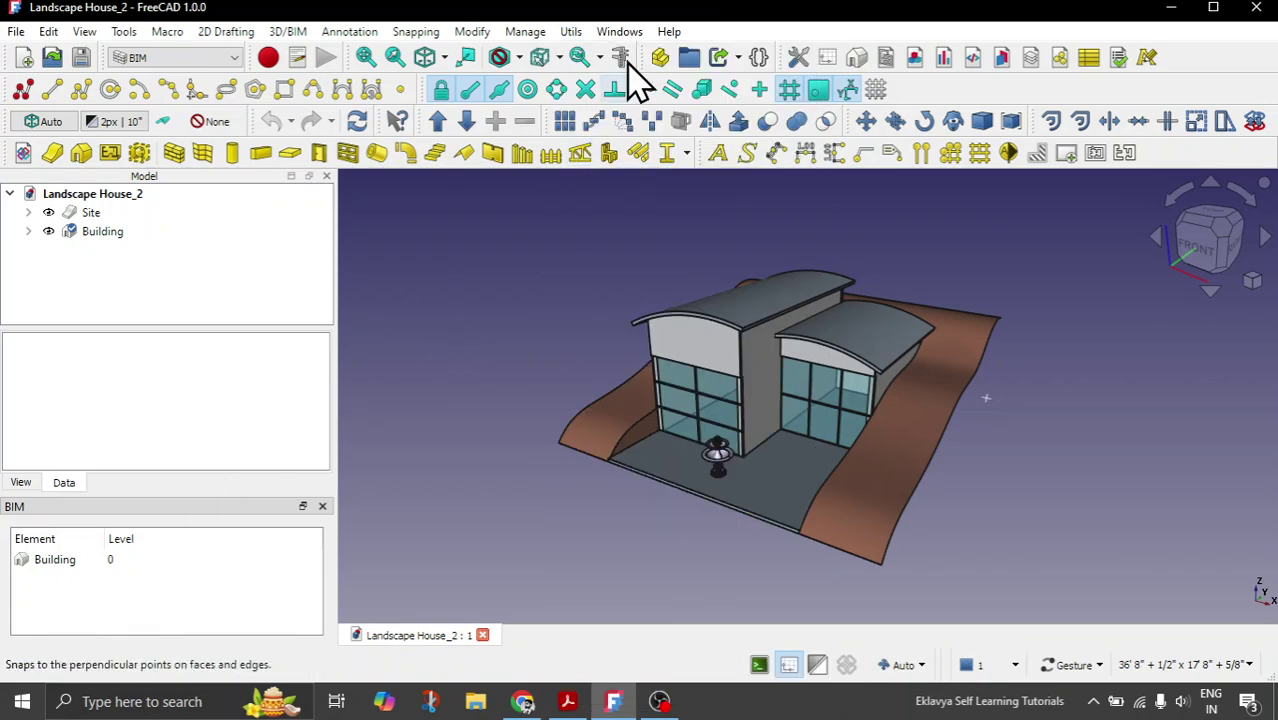
Add a working-plane proxy in the Views manager and relabel it 'Isometric View'.
click(527, 32)
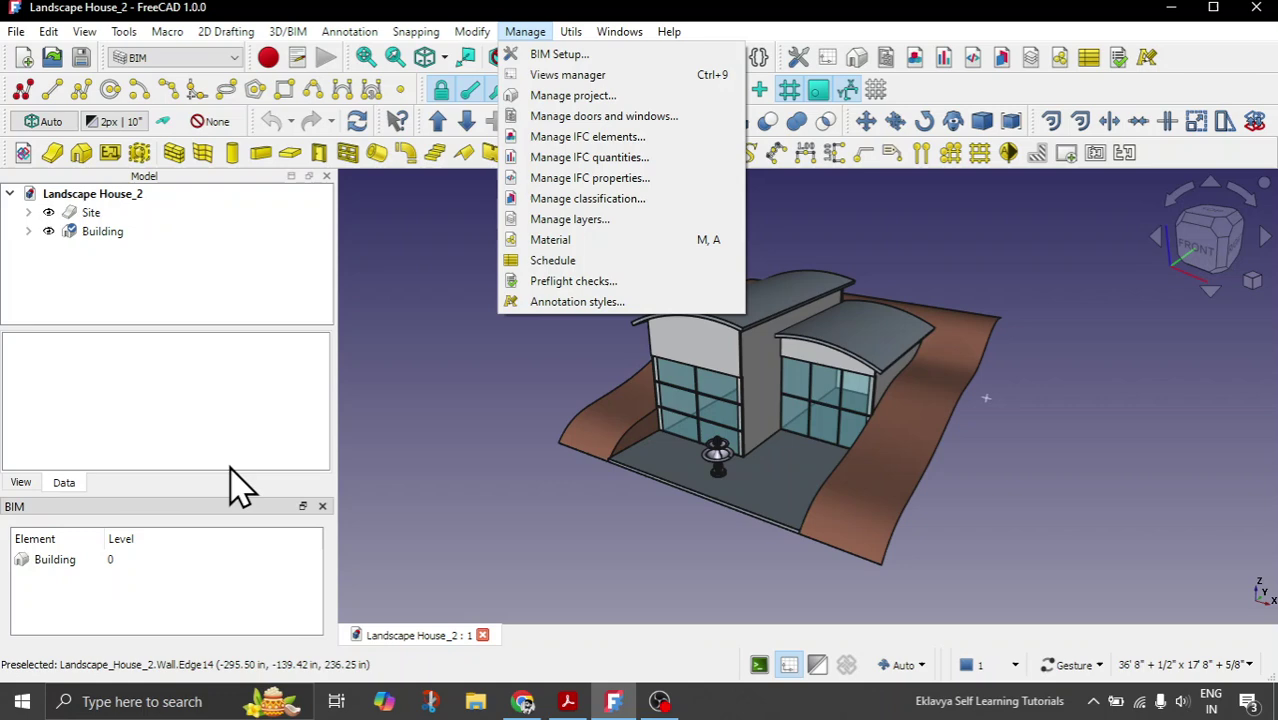
click(69, 602)
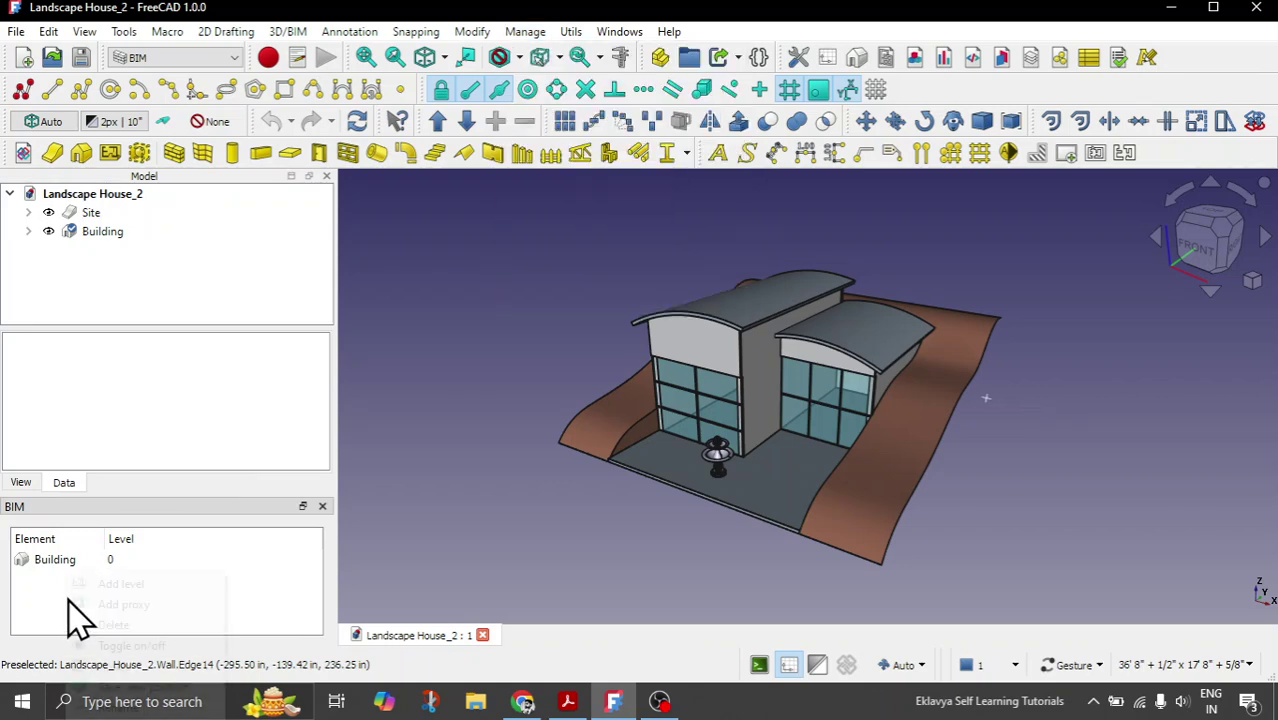
right_click(76, 610)
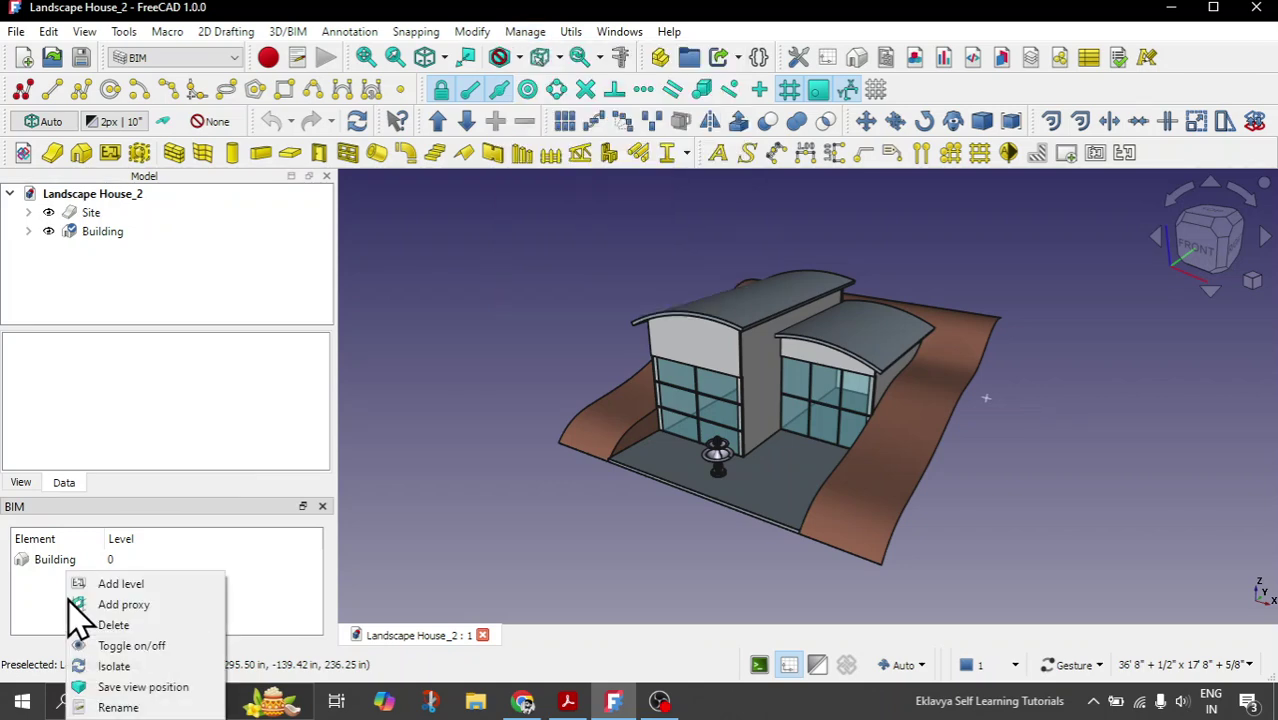
click(161, 609)
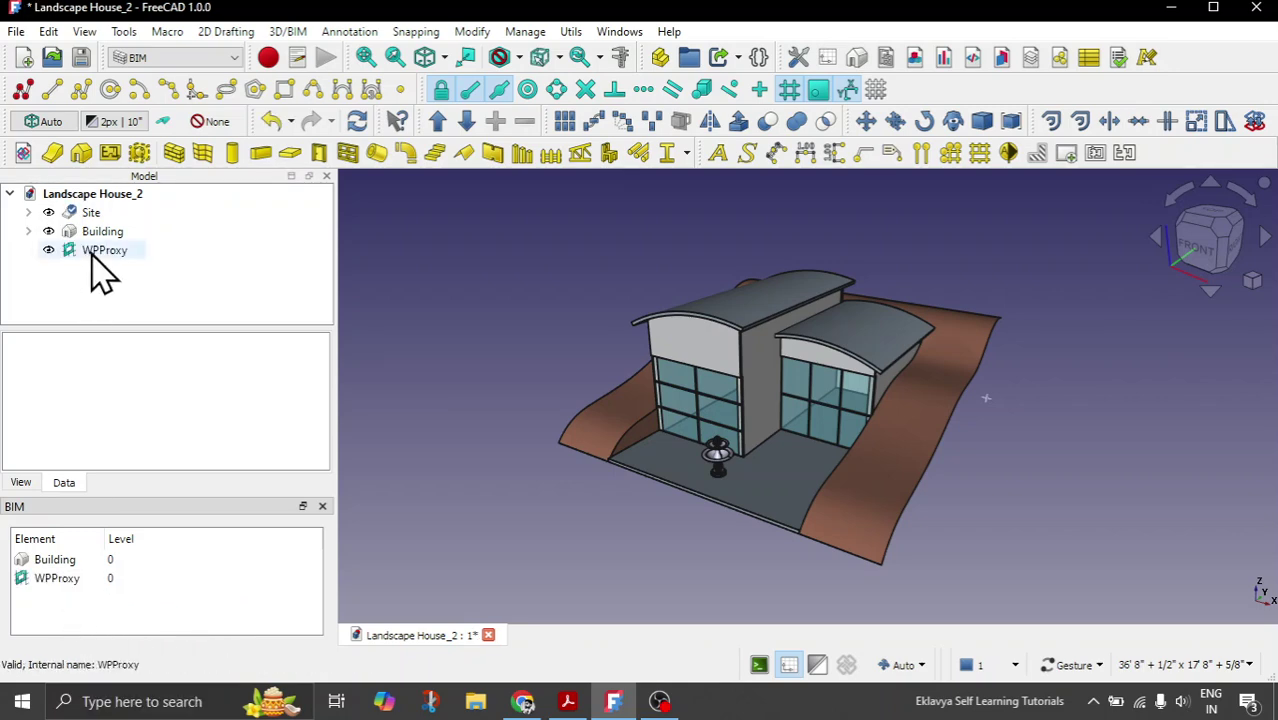
click(114, 252)
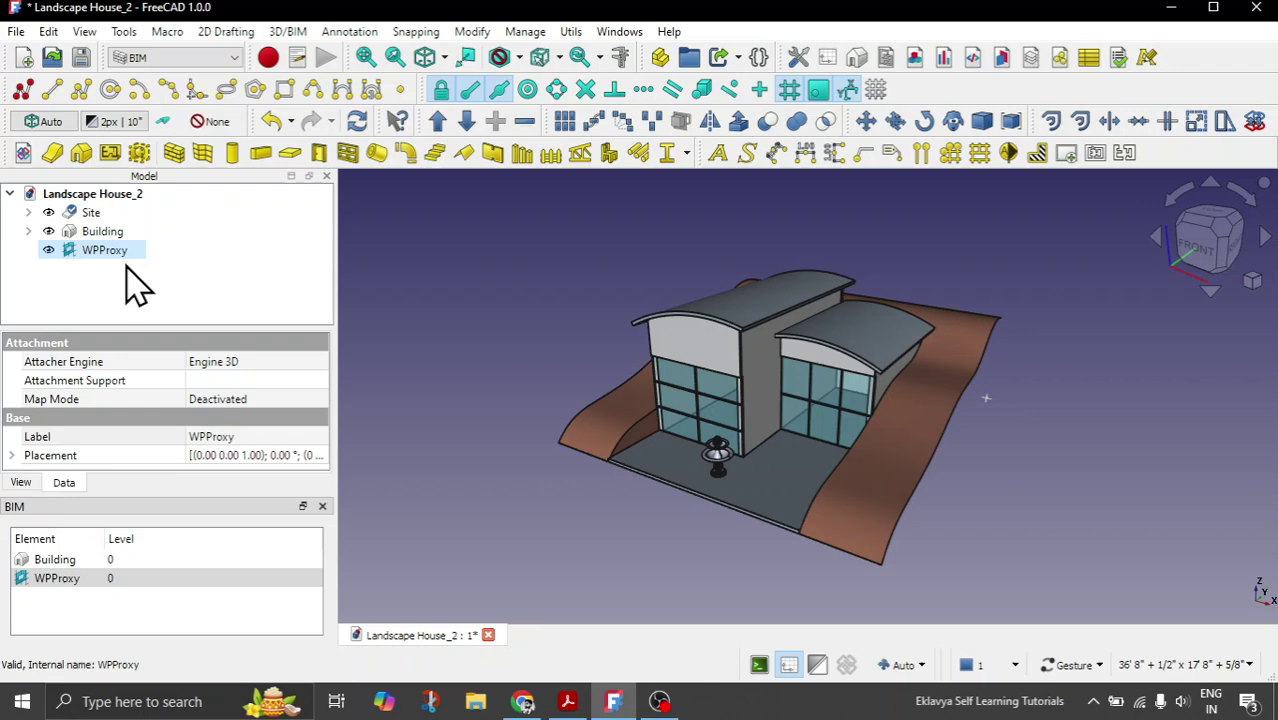
click(110, 440)
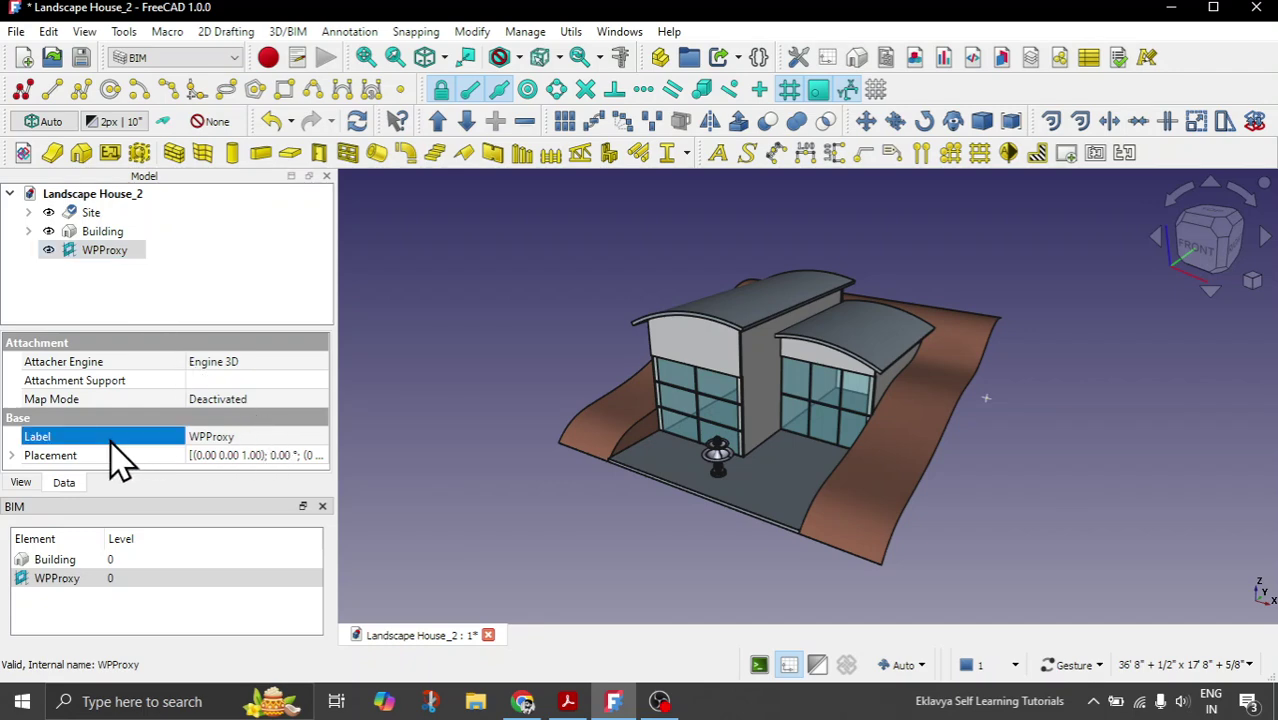
click(275, 437)
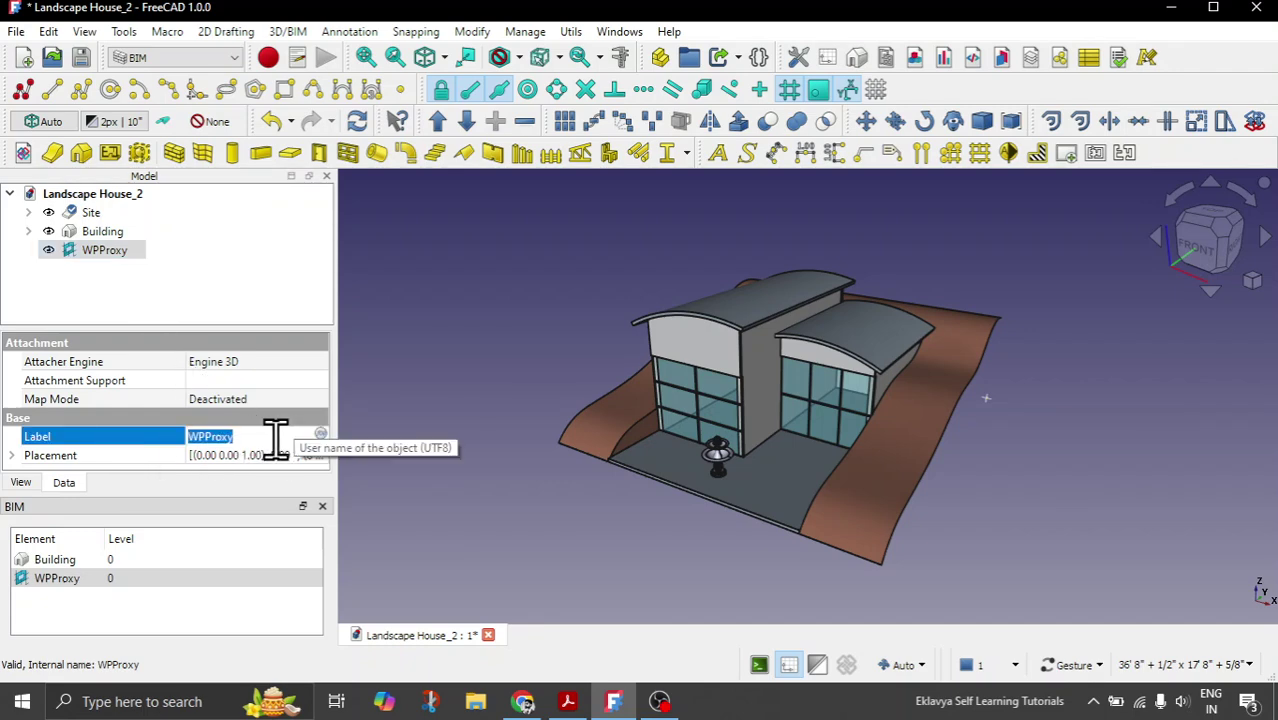
text(Isometric)
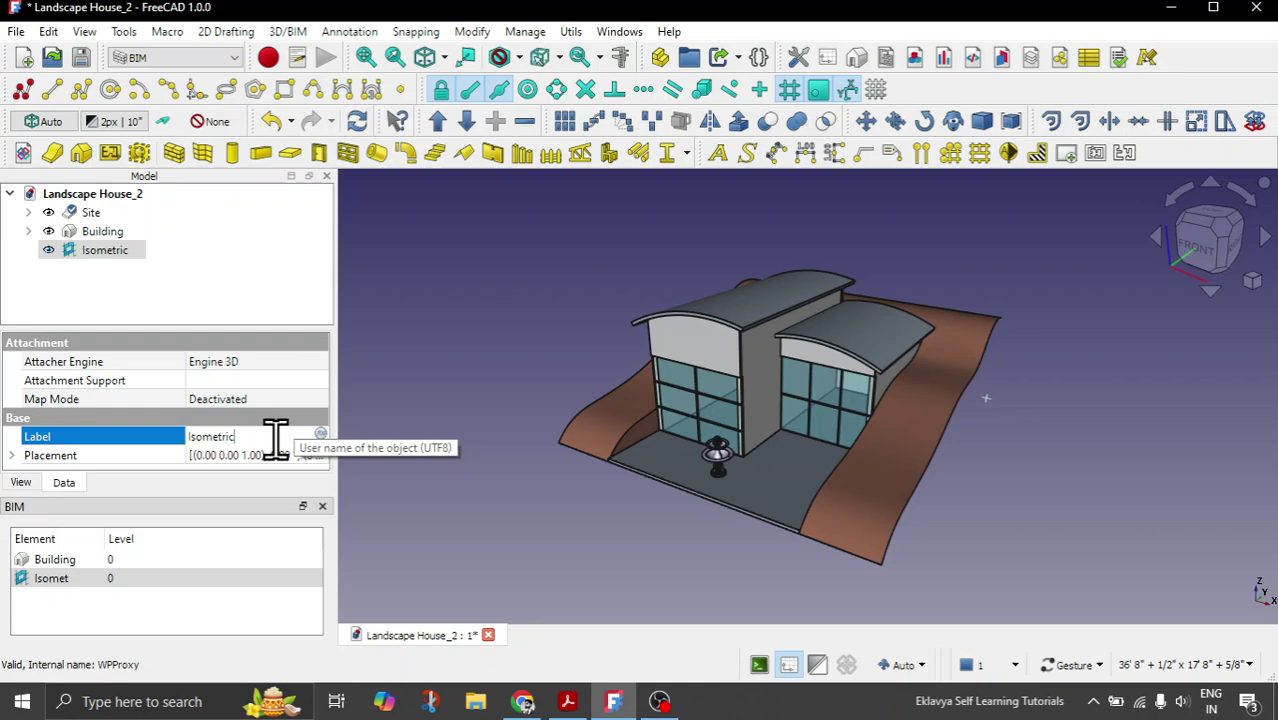
text( View)
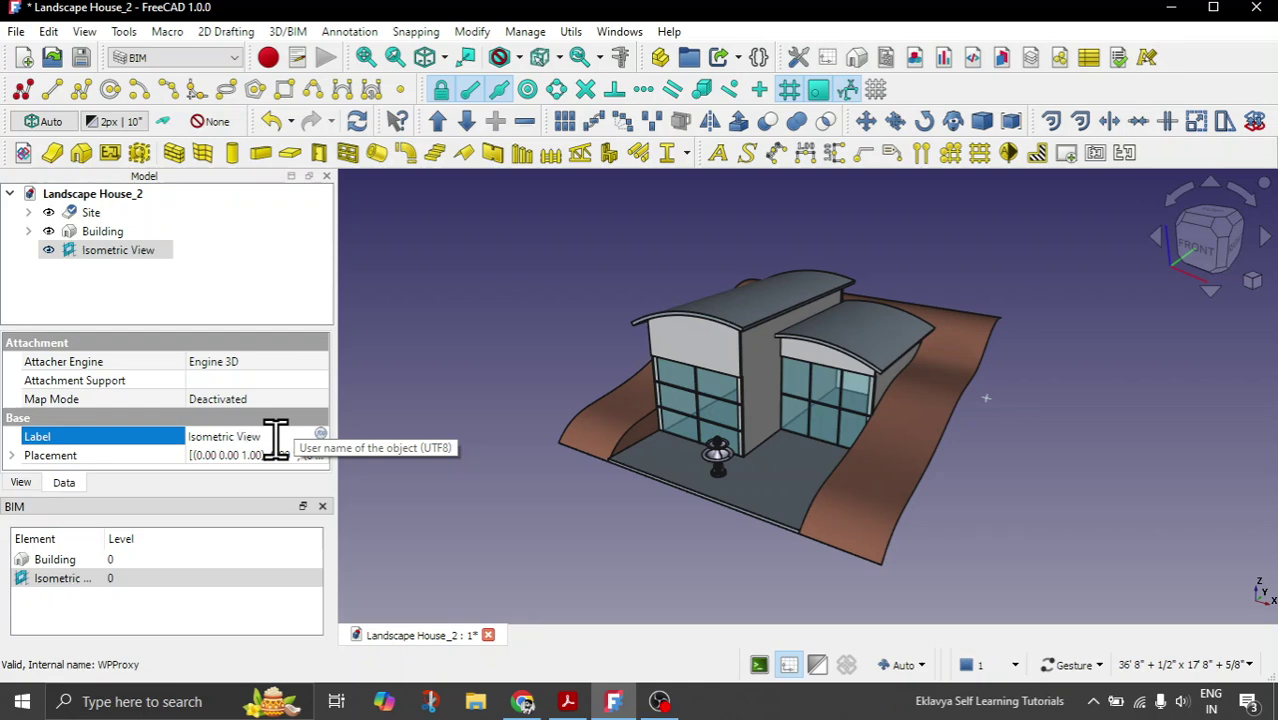
Move the camera away, then activate Isometric View to restore its front-isometric camera.
click(412, 390)
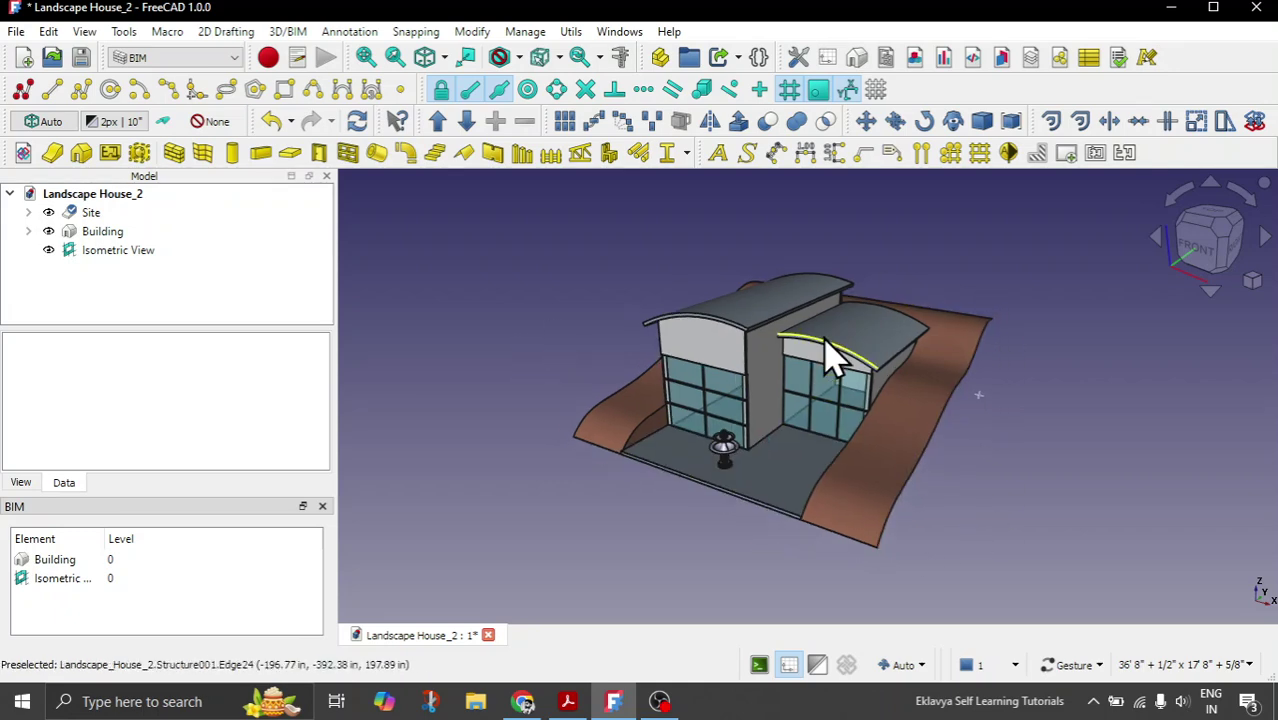
drag(474, 465, 1200, 325)
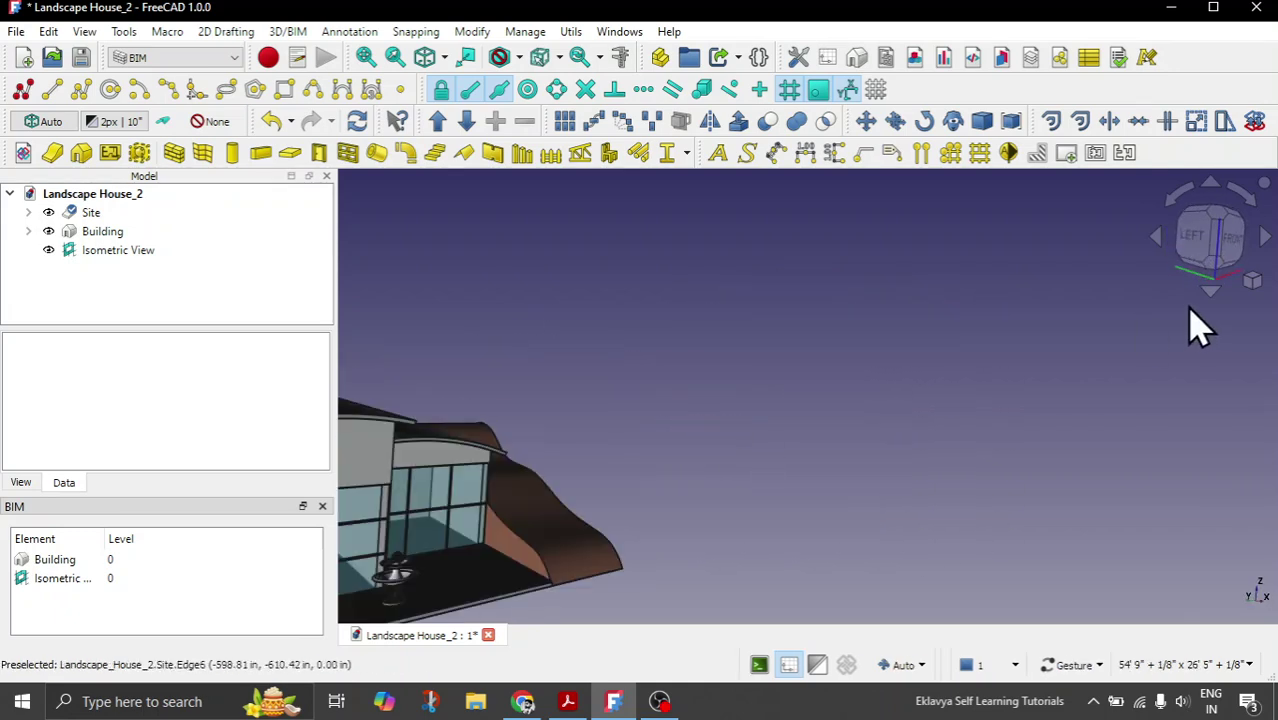
scroll(1200, 325, down, 5)
drag(793, 522, 900, 440)
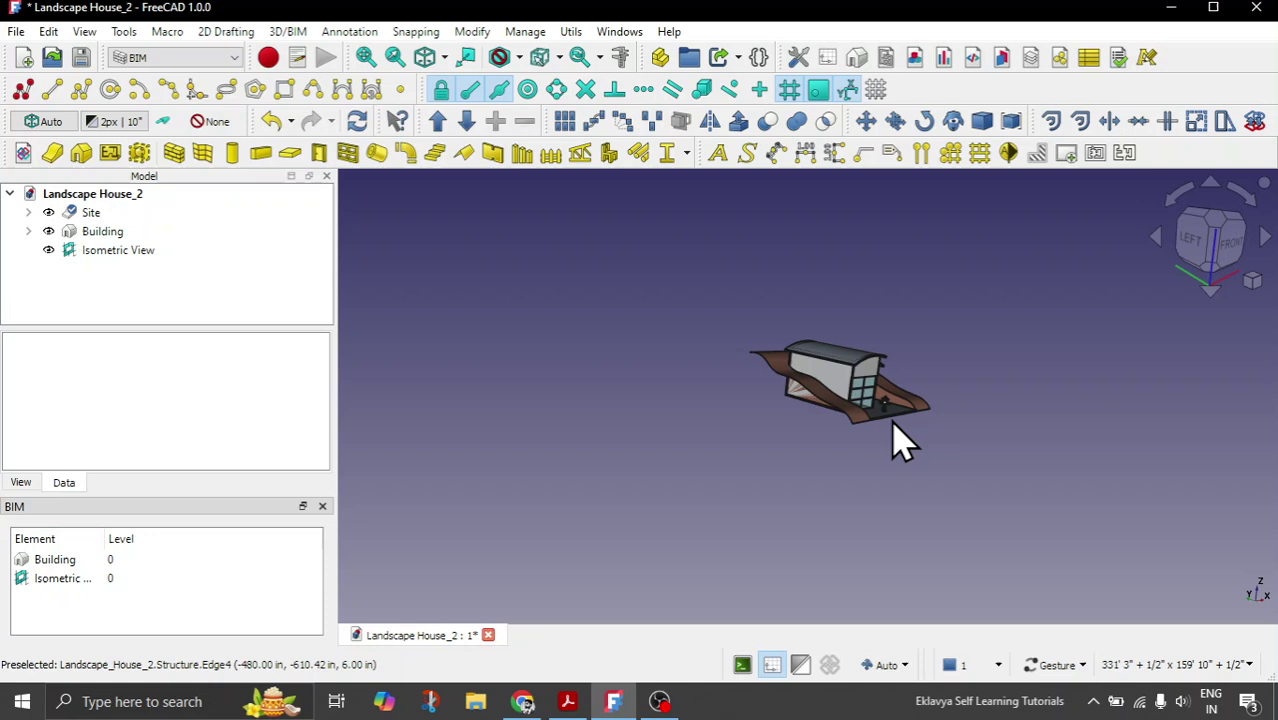
scroll(895, 420, up, 5)
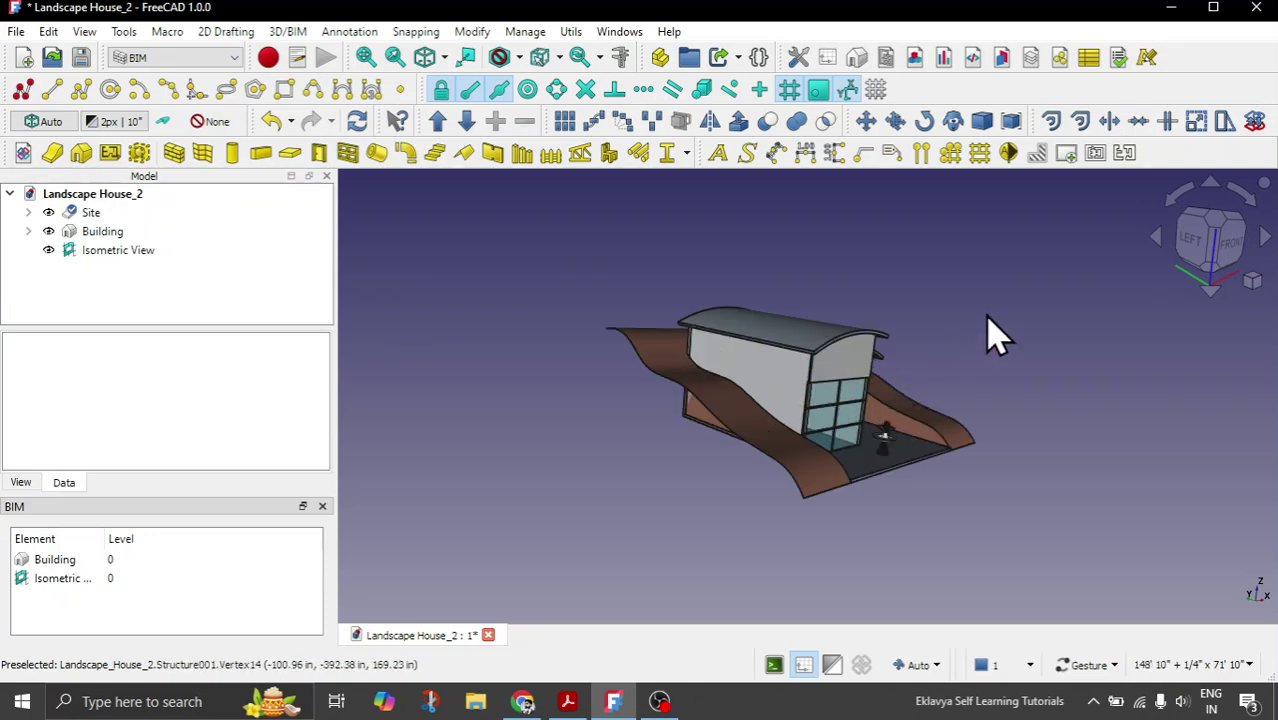
double_click(100, 252)
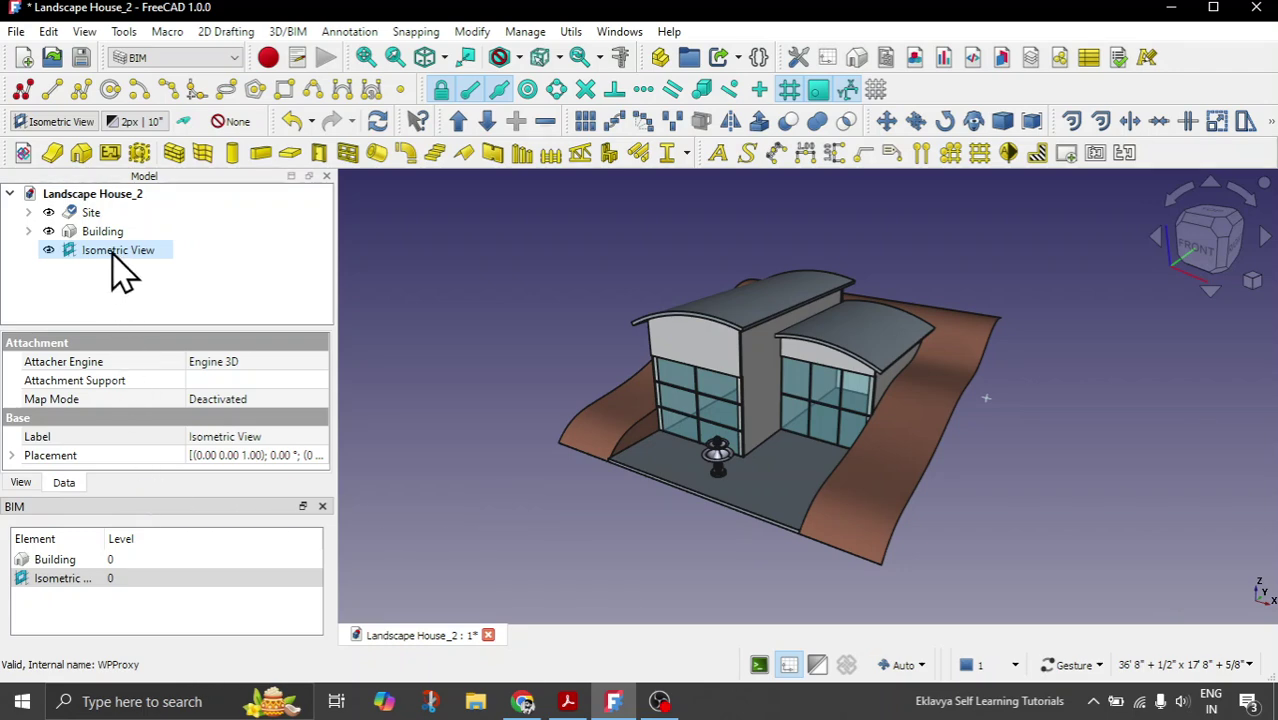
click(26, 484)
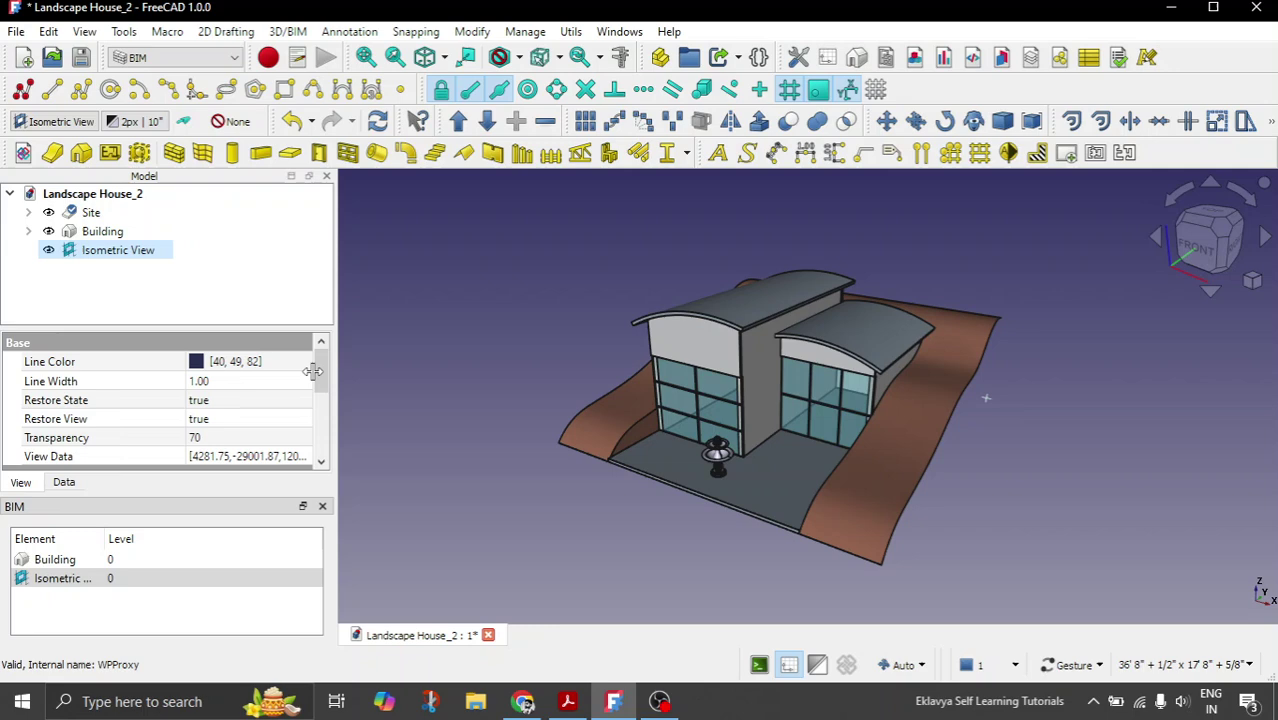
mouse_move(315, 372)
mouse_down()
mouse_move(318, 428)
mouse_move(320, 381)
mouse_up()
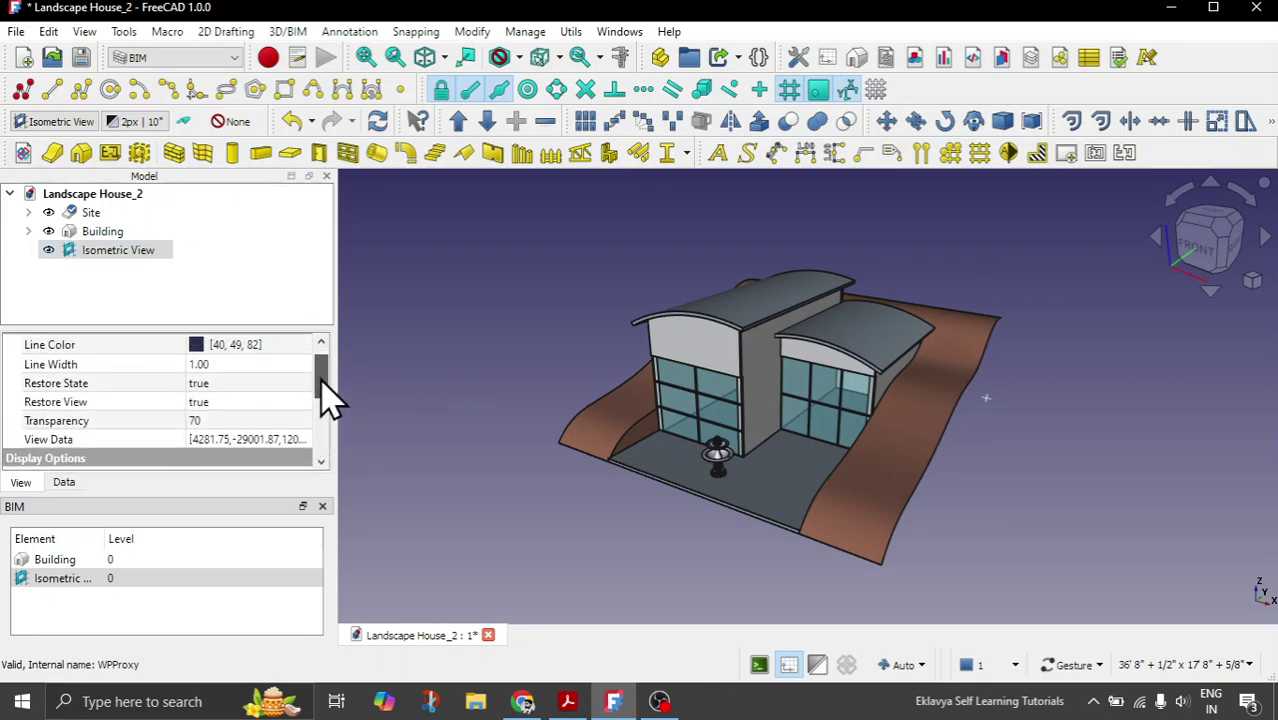
click(58, 404)
click(220, 406)
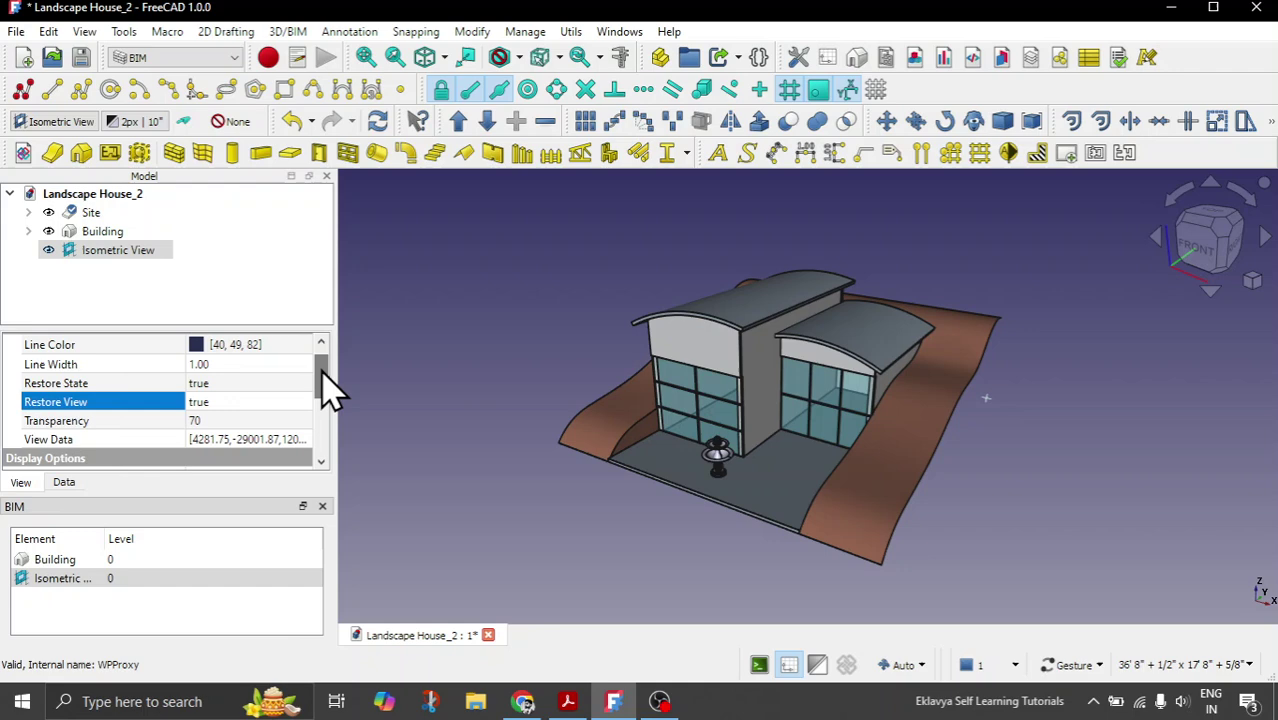
scroll(322, 387, down, 1)
click(264, 430)
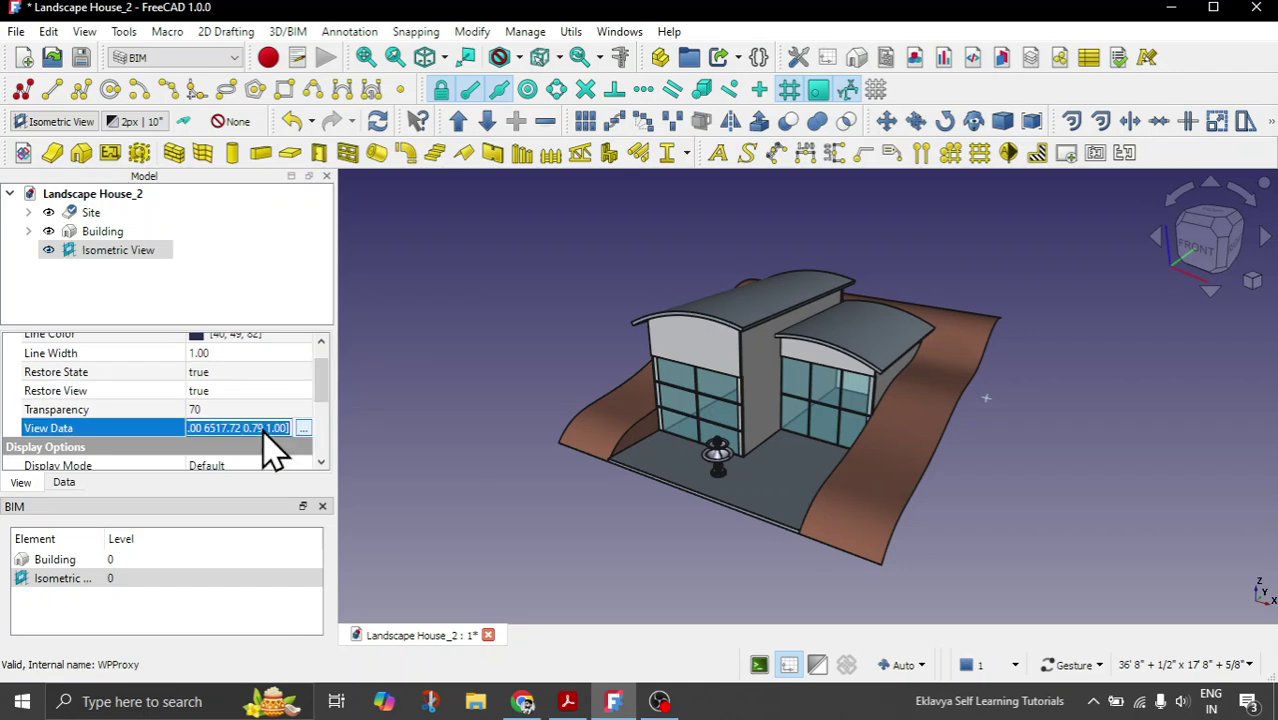
click(302, 428)
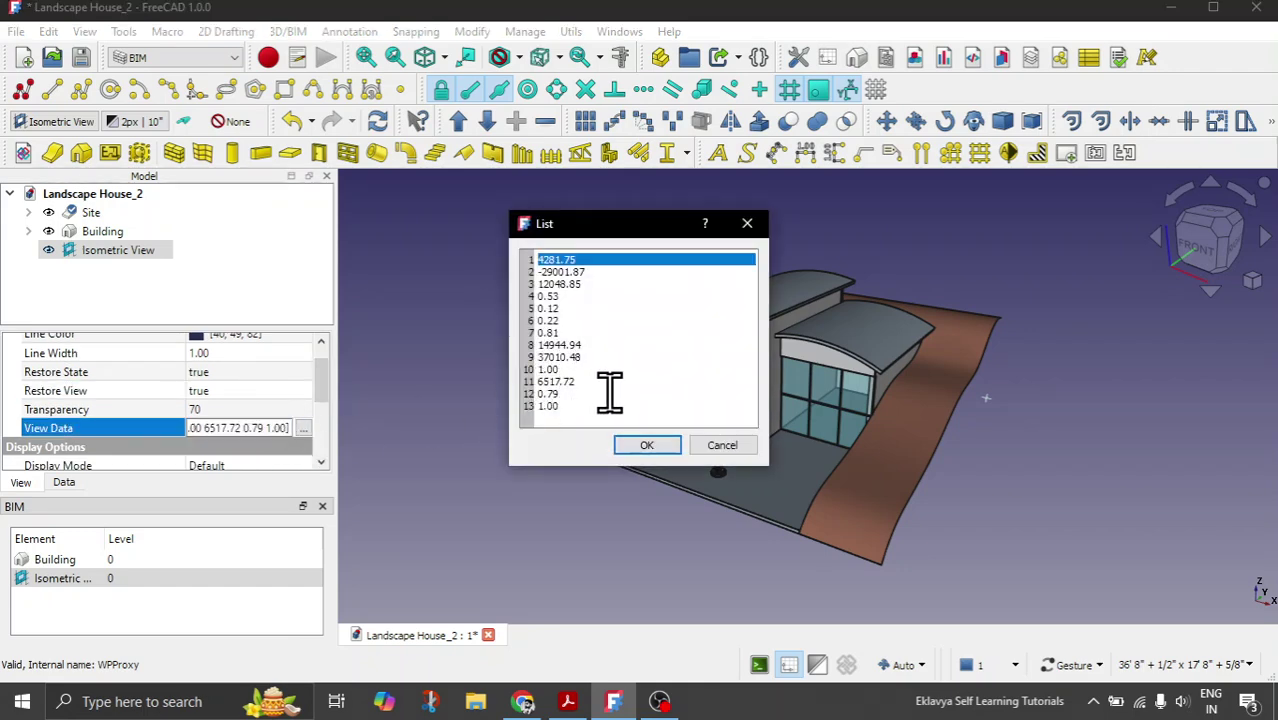
click(722, 445)
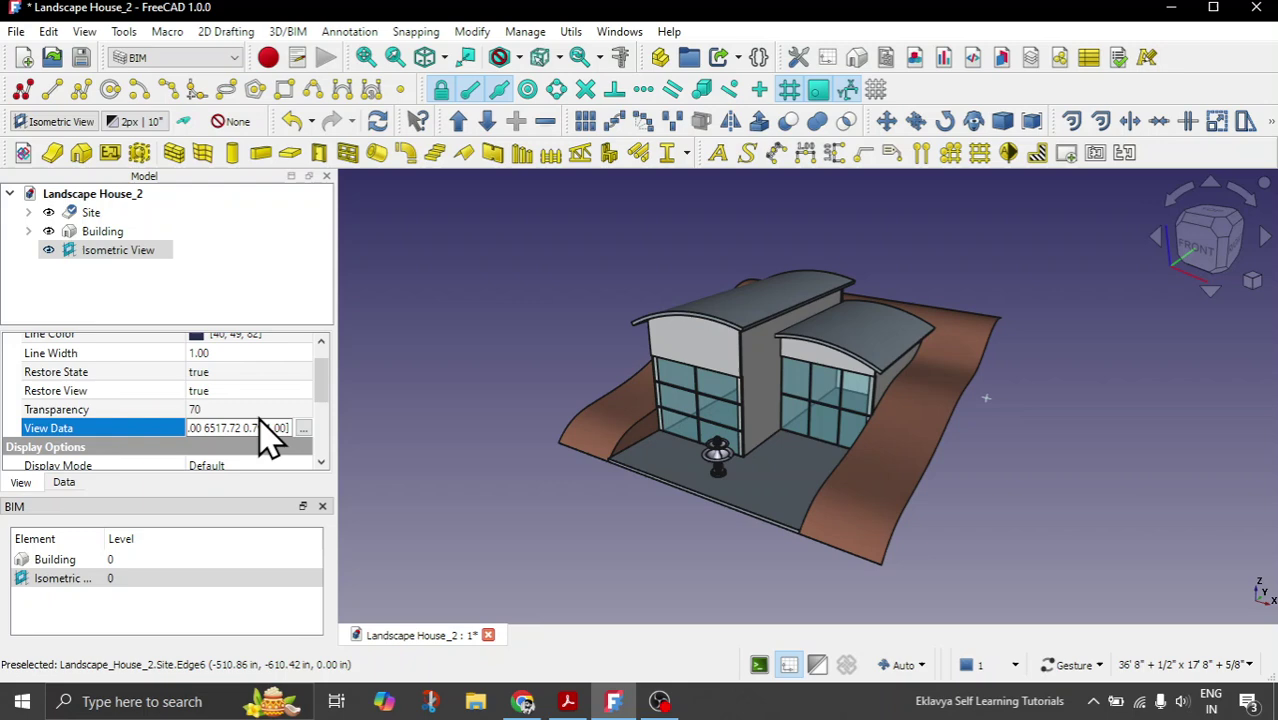
drag(430, 390, 475, 395)
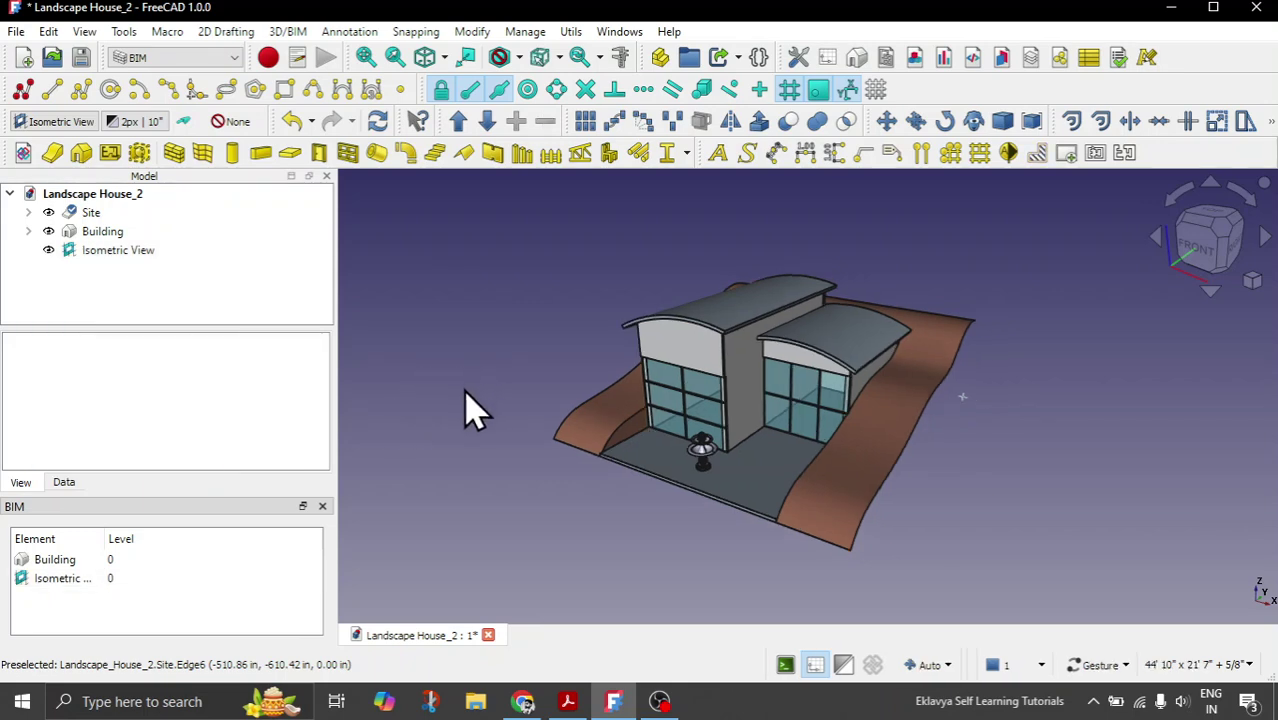
Recall the Isometric View camera, then orbit and zoom to a new angle on the house.
scroll(522, 450, down, 1)
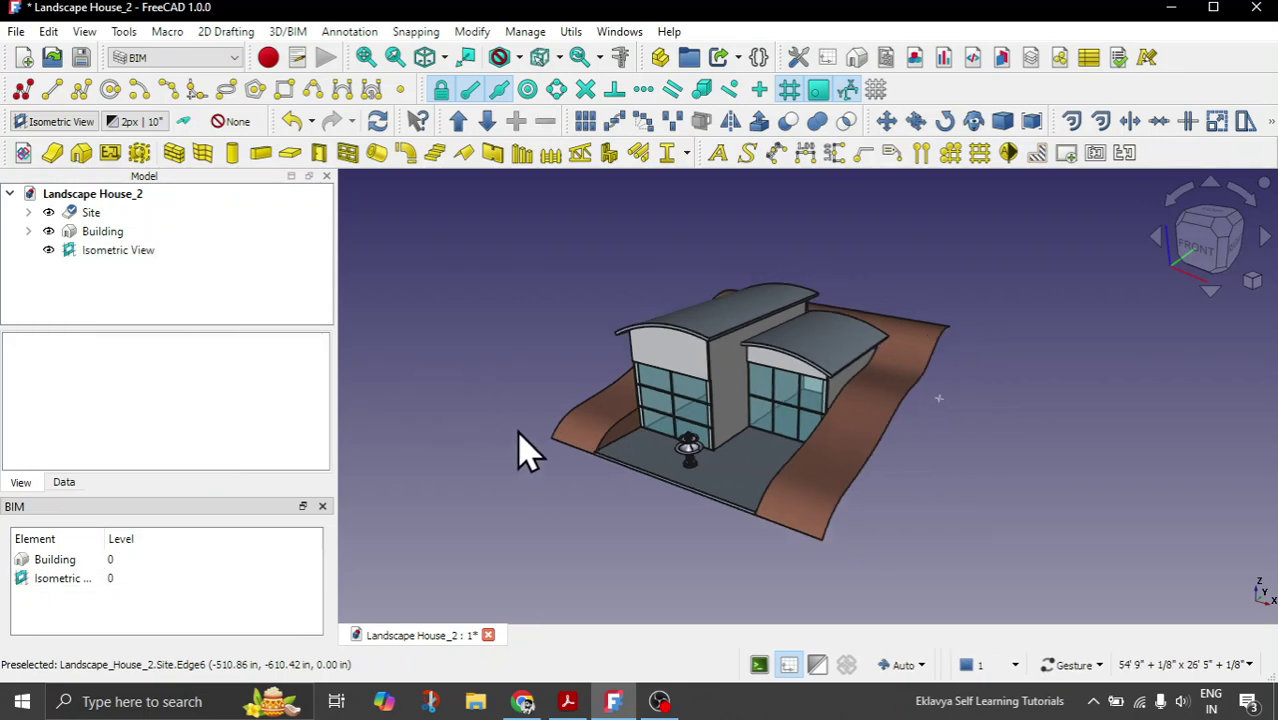
double_click(122, 252)
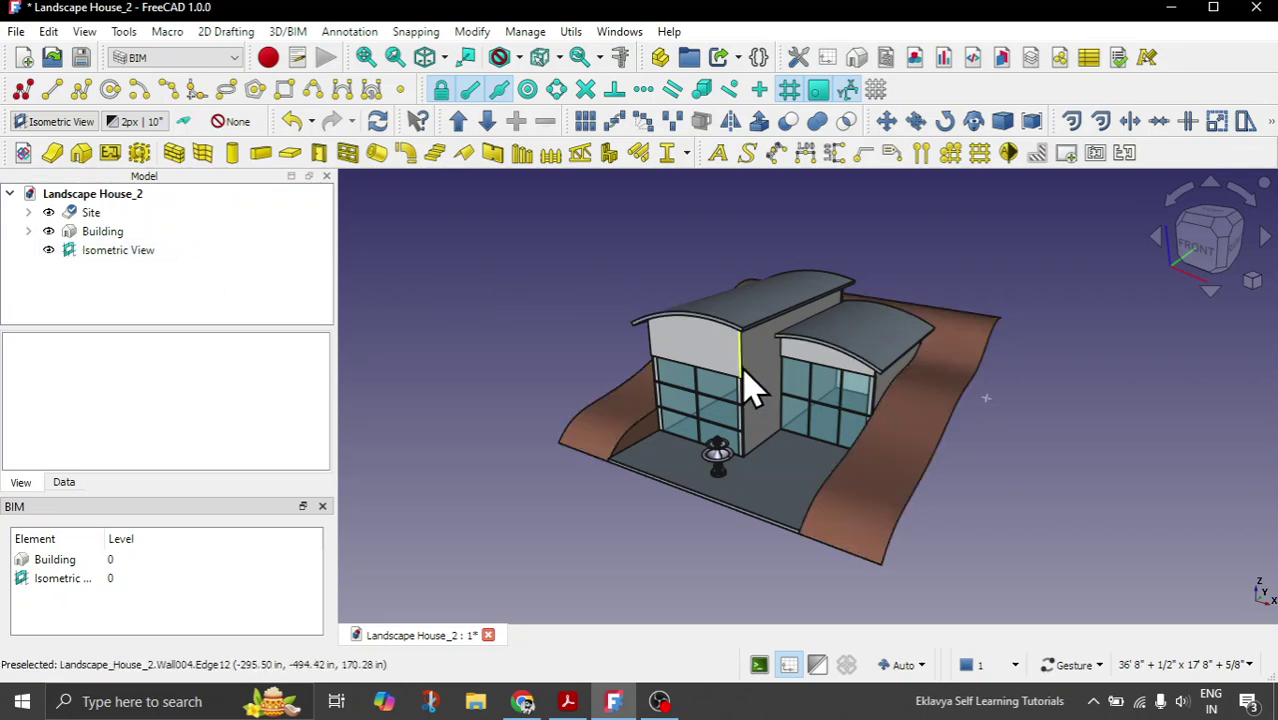
scroll(742, 374, down, 3)
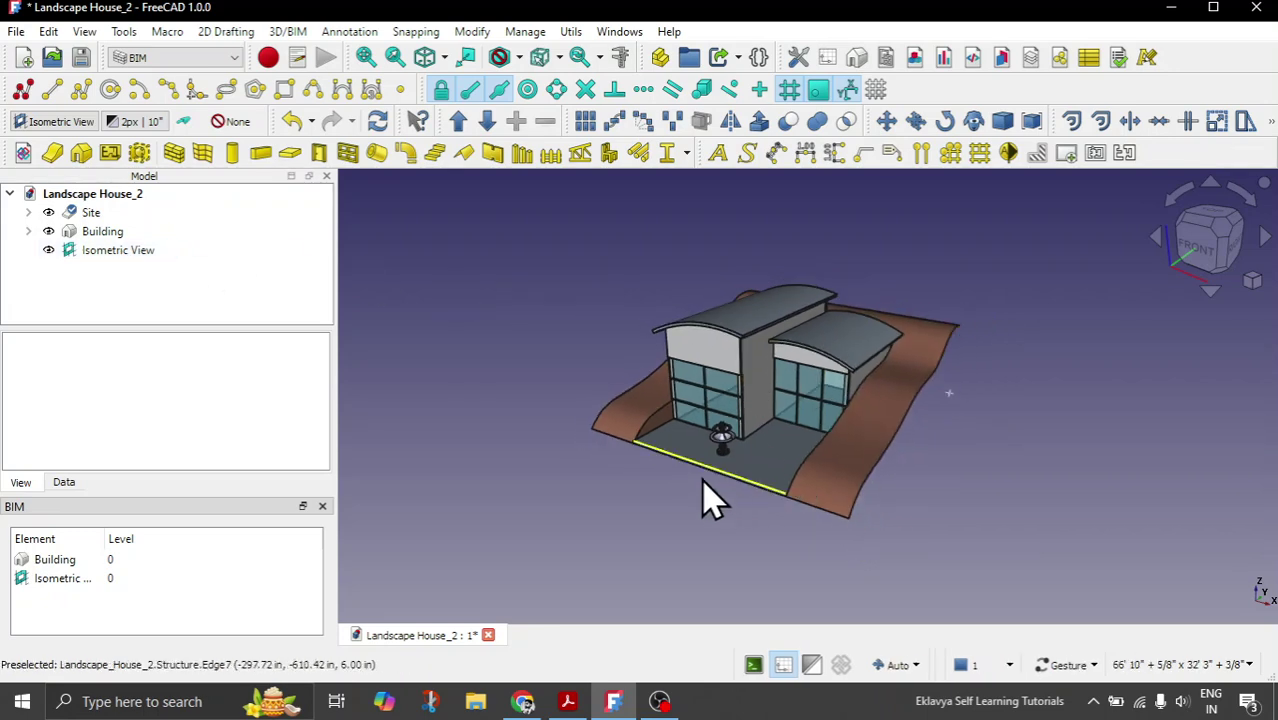
drag(710, 500, 727, 471)
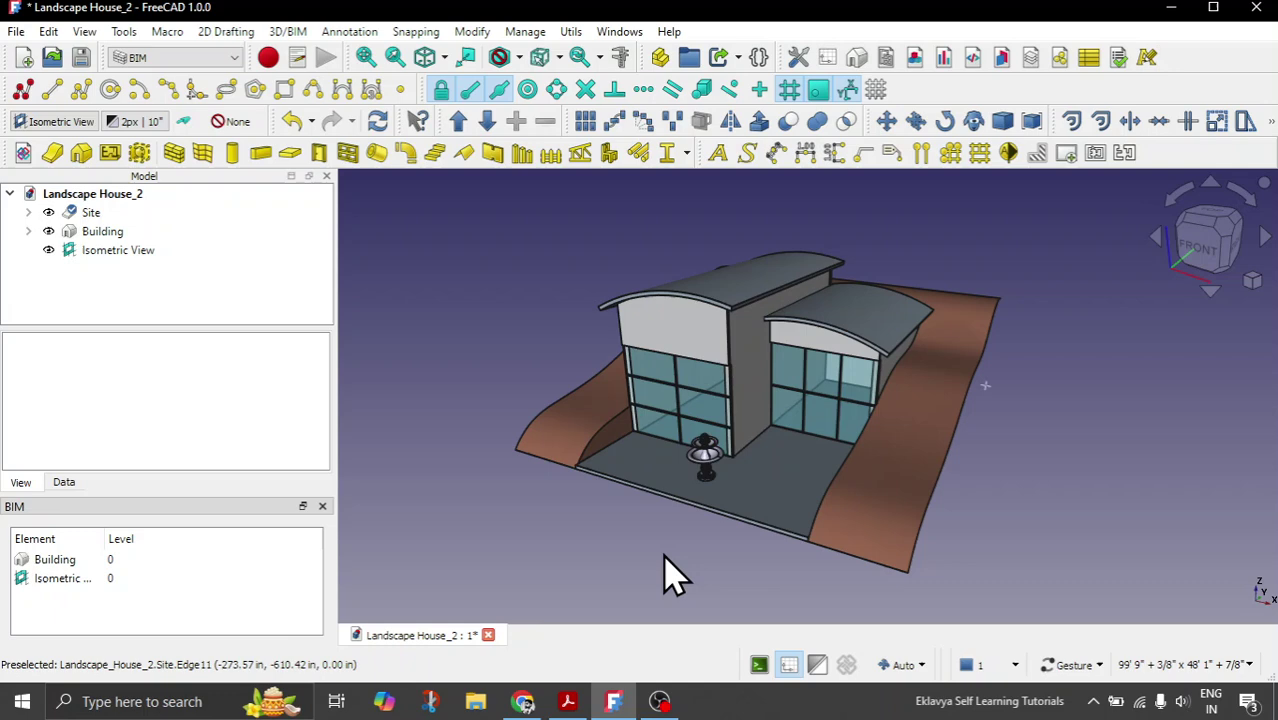
drag(673, 560, 676, 534)
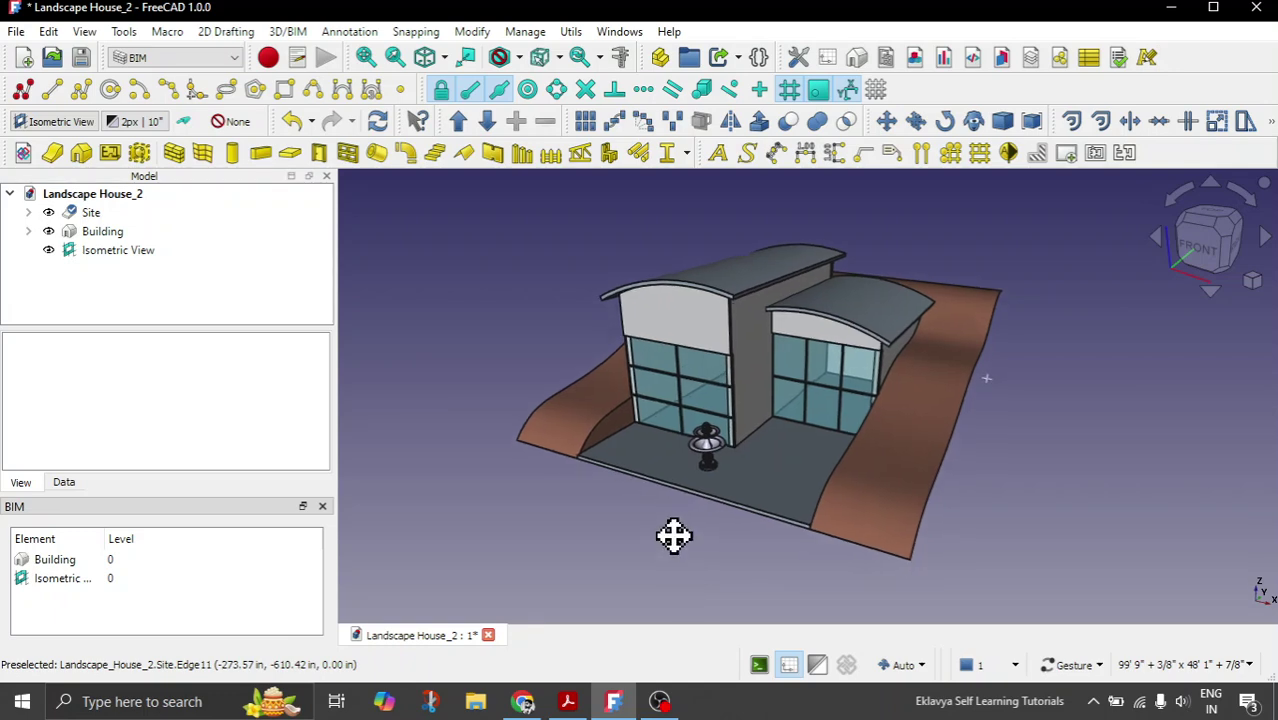
Save the current camera position into the Isometric View proxy.
right_click(108, 270)
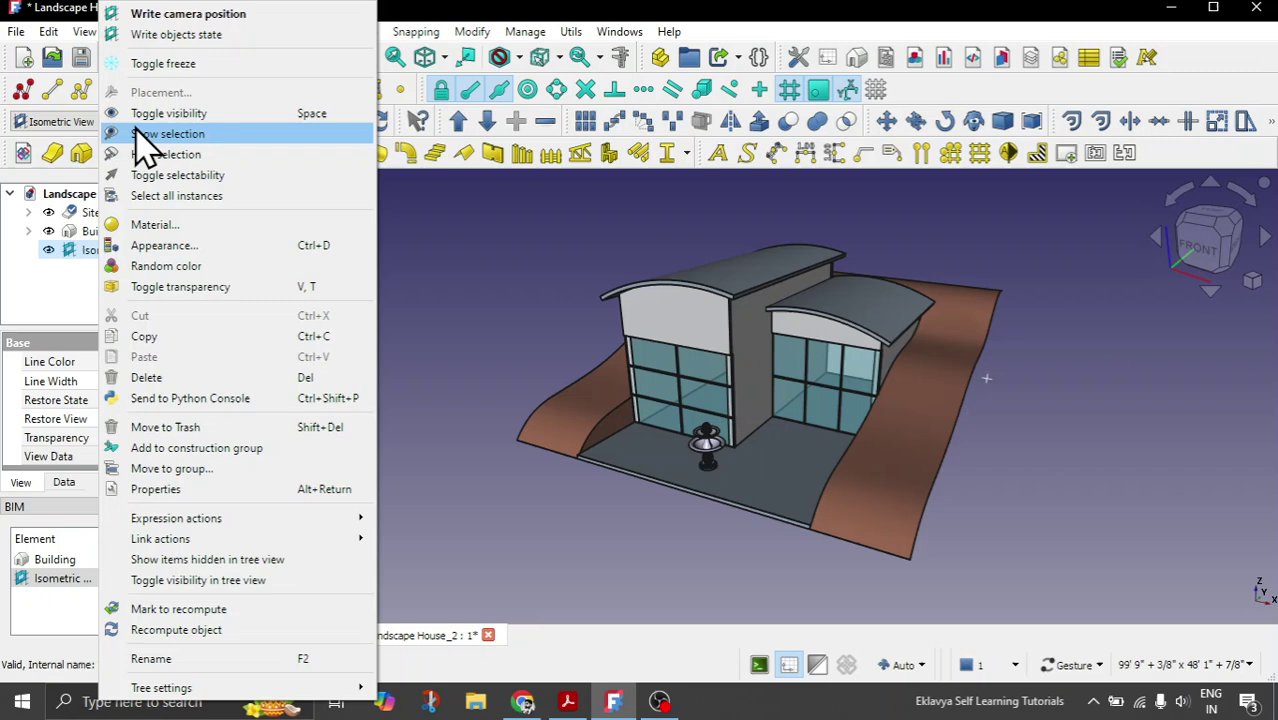
click(462, 320)
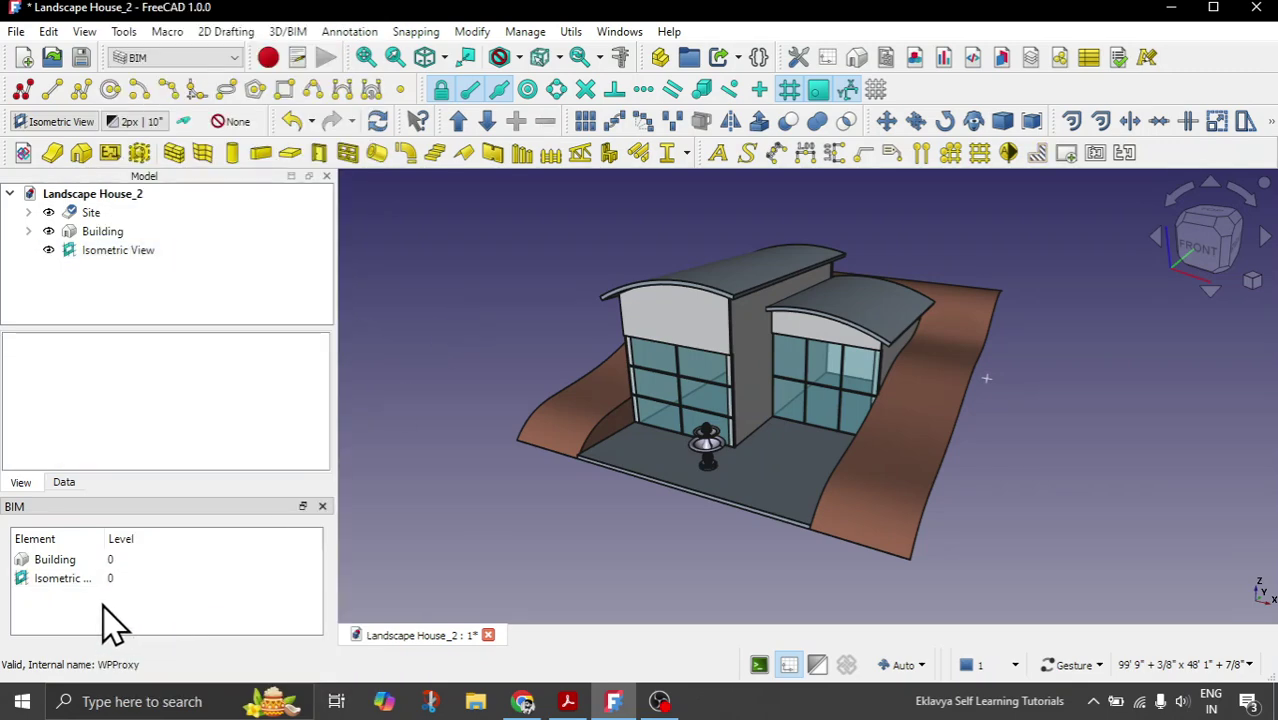
click(64, 580)
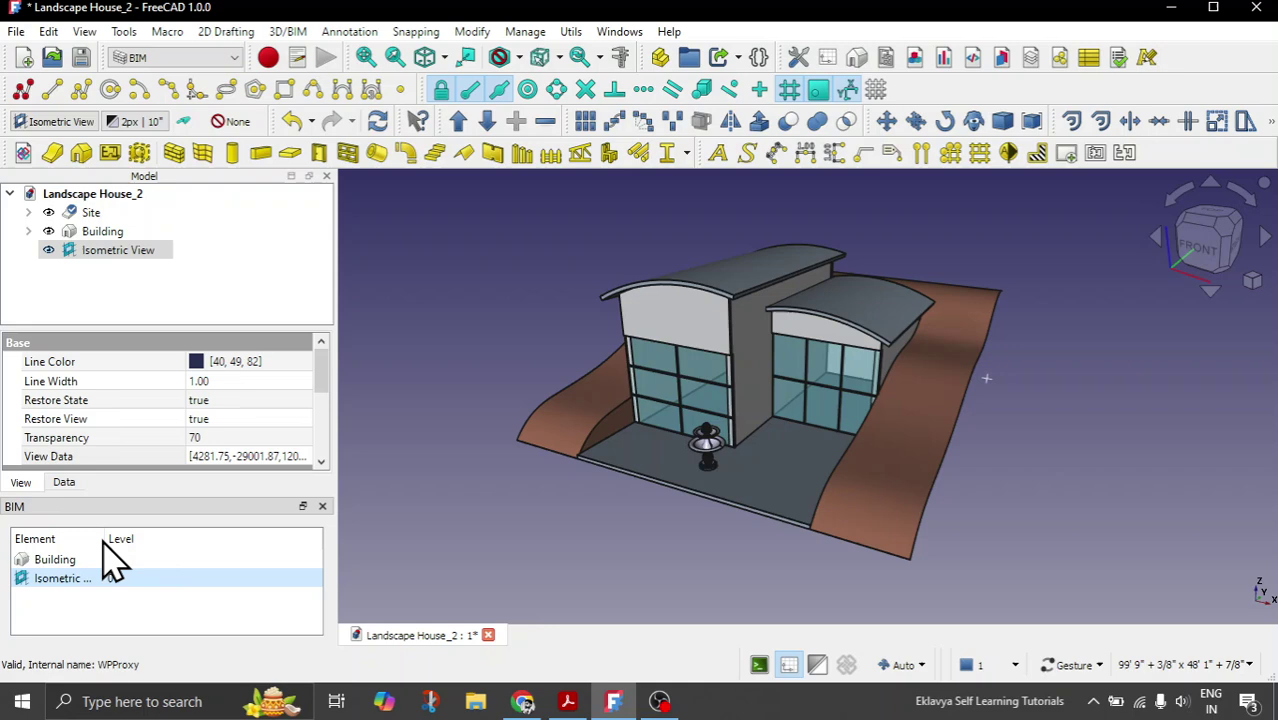
drag(111, 538, 157, 538)
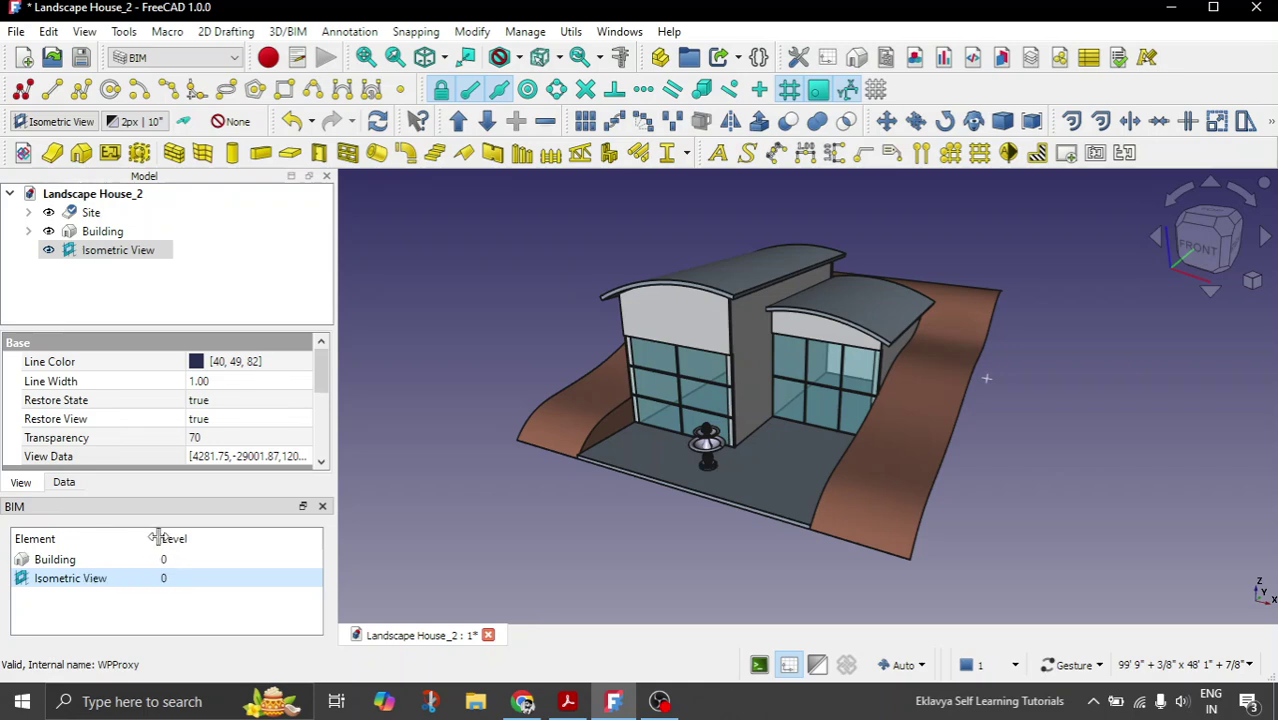
right_click(88, 590)
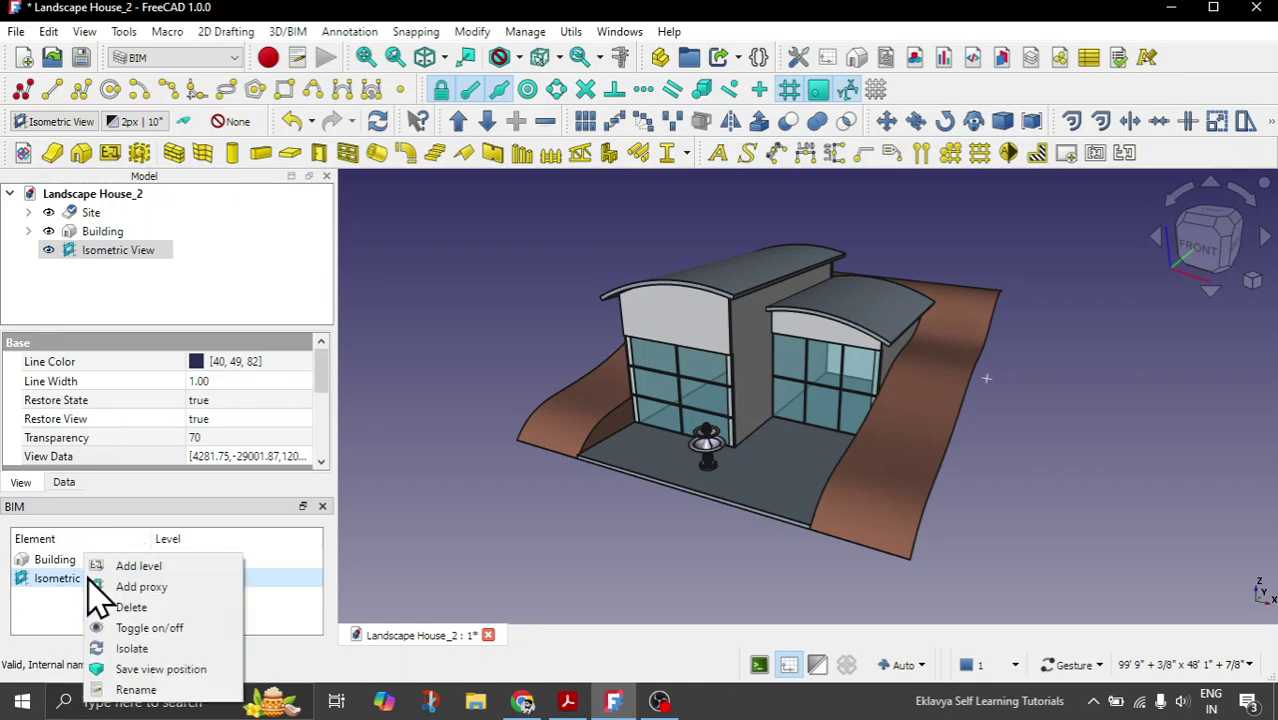
click(157, 670)
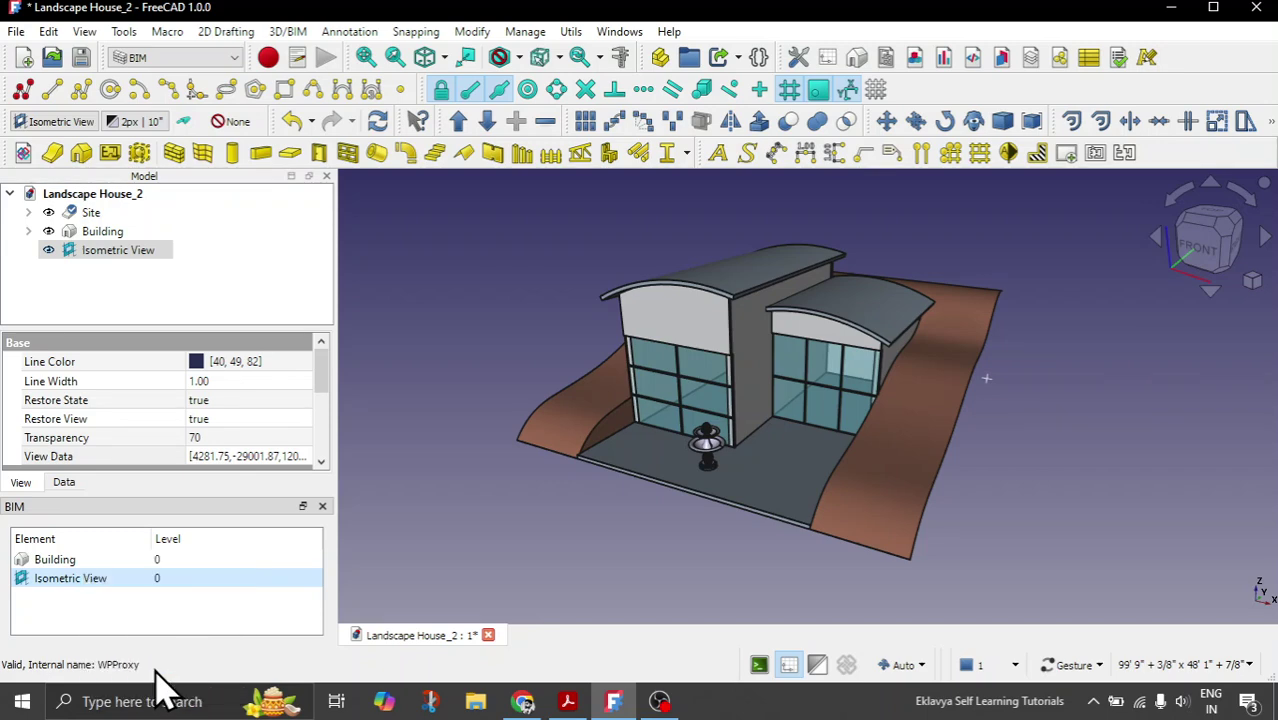
Verify that Isometric View restores the saved view after orbiting away.
double_click(100, 250)
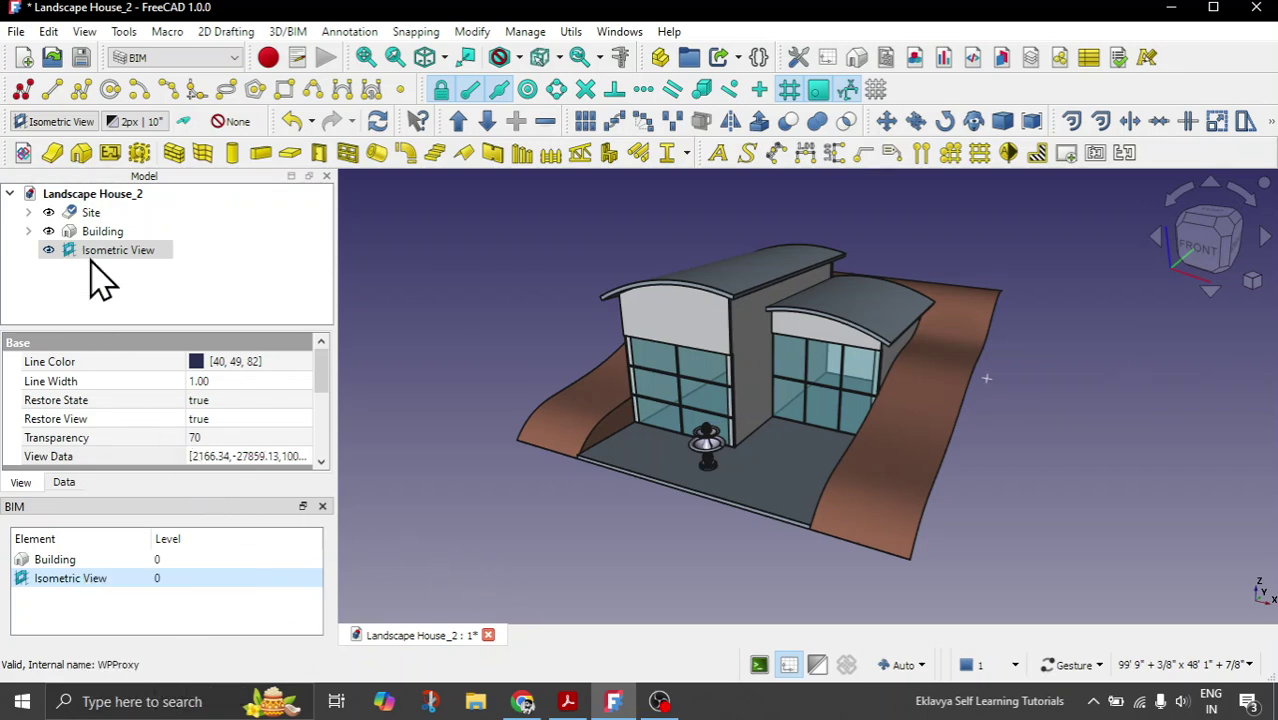
drag(905, 380, 825, 510)
double_click(93, 253)
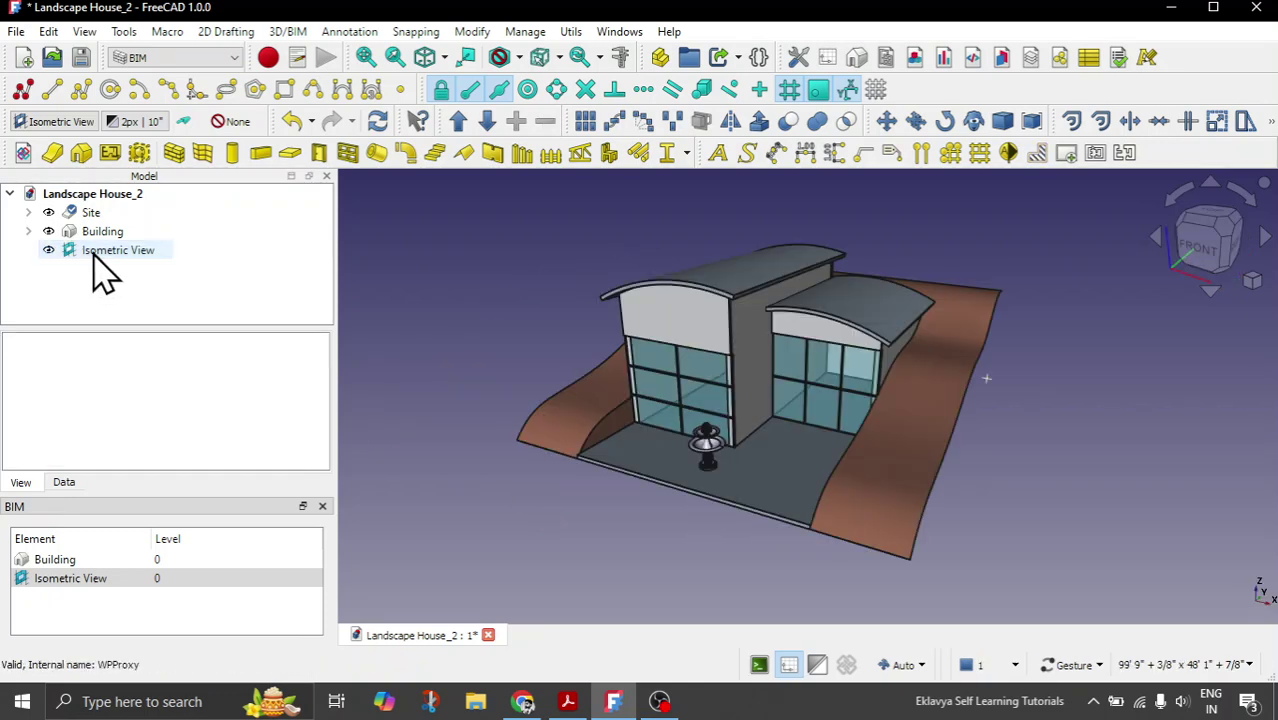
click(541, 583)
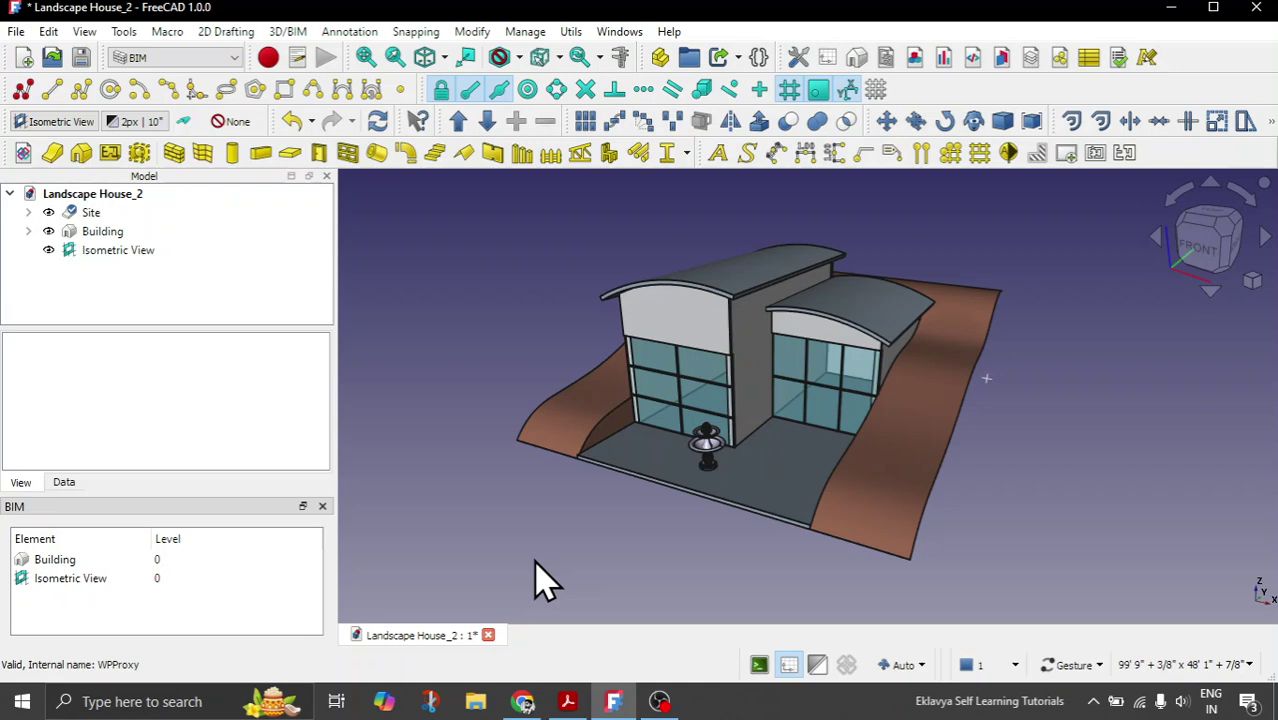
Switch to orthographic projection and the front view of the house.
click(1253, 281)
click(1218, 295)
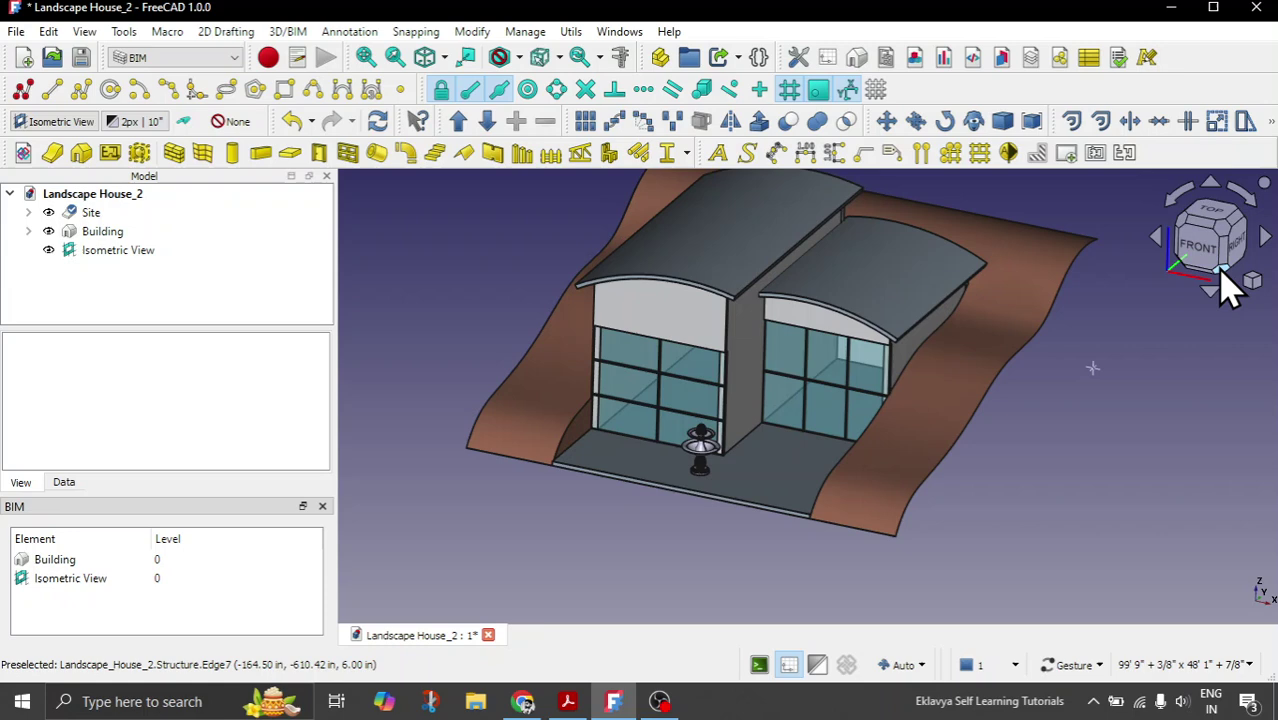
click(1210, 266)
scroll(1040, 398, down, 2)
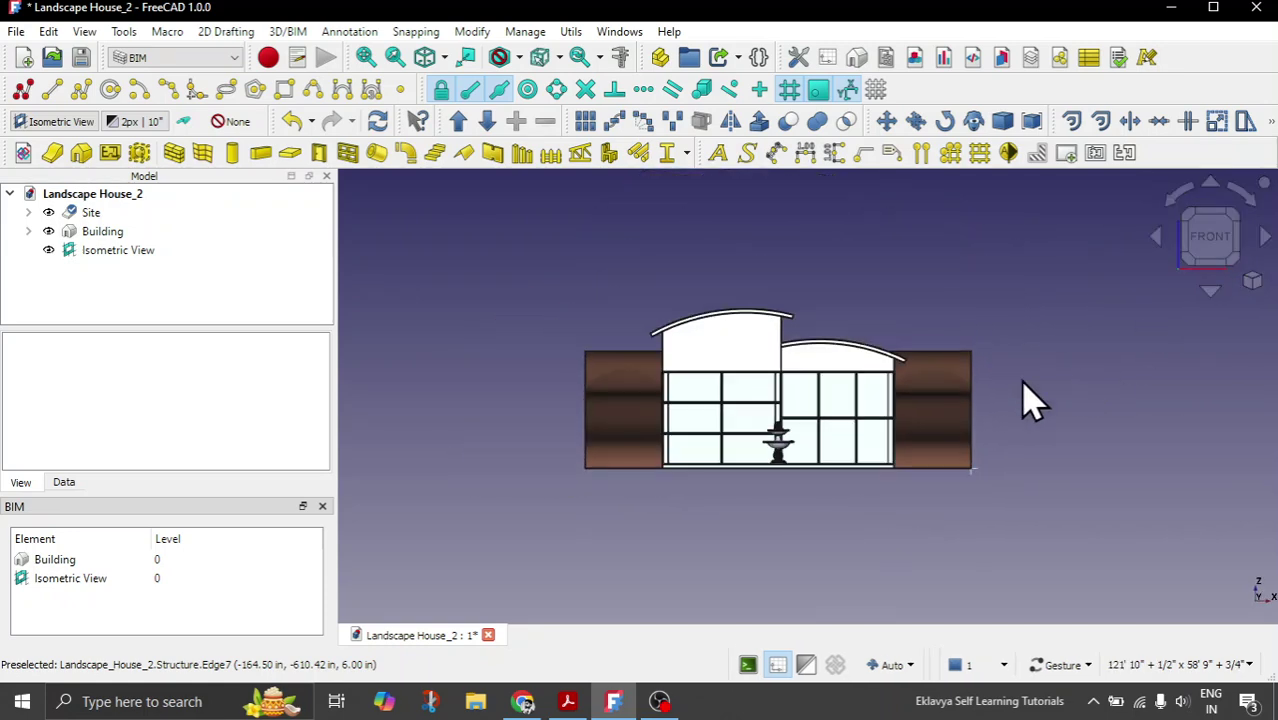
scroll(780, 395, up, 3)
scroll(785, 395, up, 2)
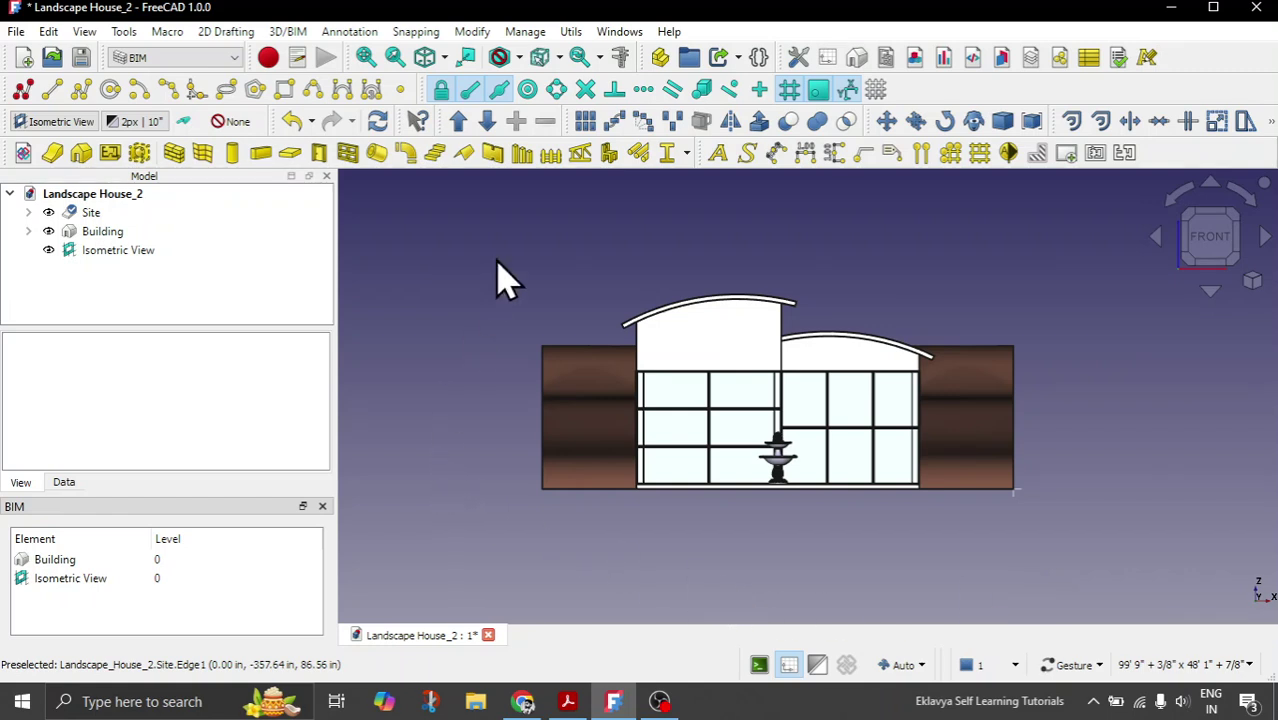
Add a new view proxy and rename its Label to 'Front View'.
right_click(92, 603)
click(104, 600)
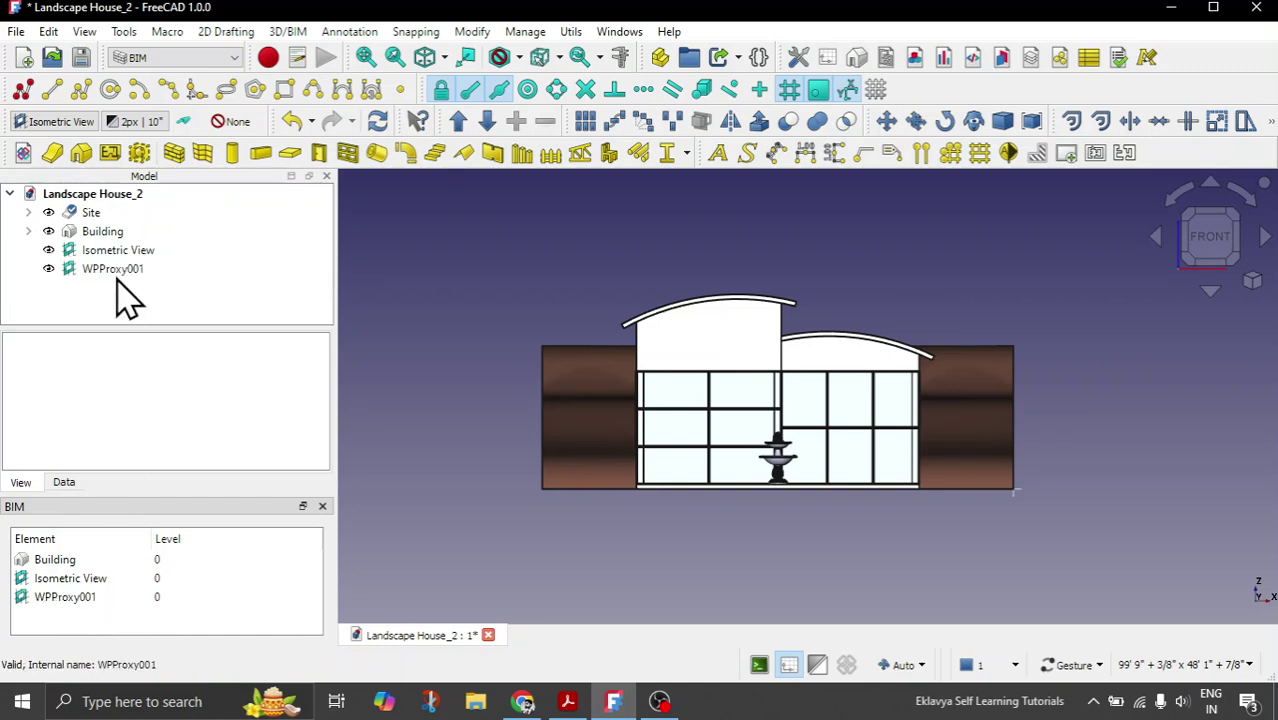
click(114, 272)
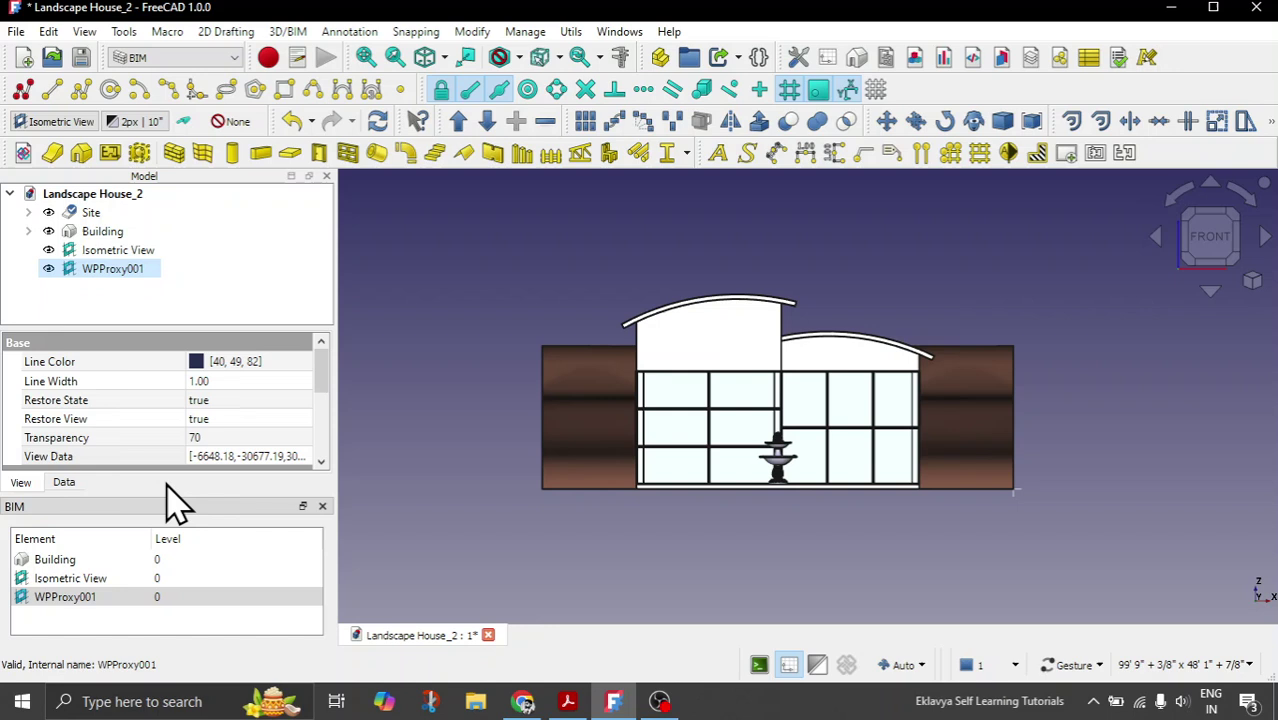
click(70, 482)
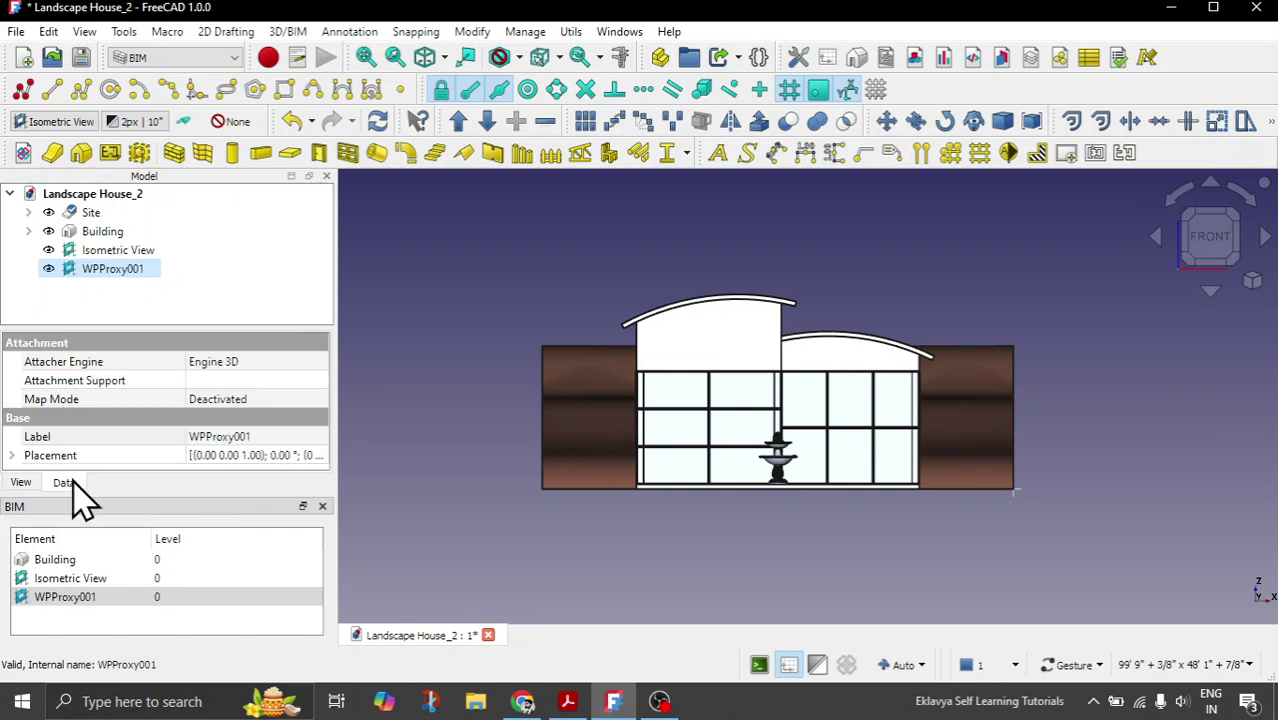
click(271, 436)
text(Front View)
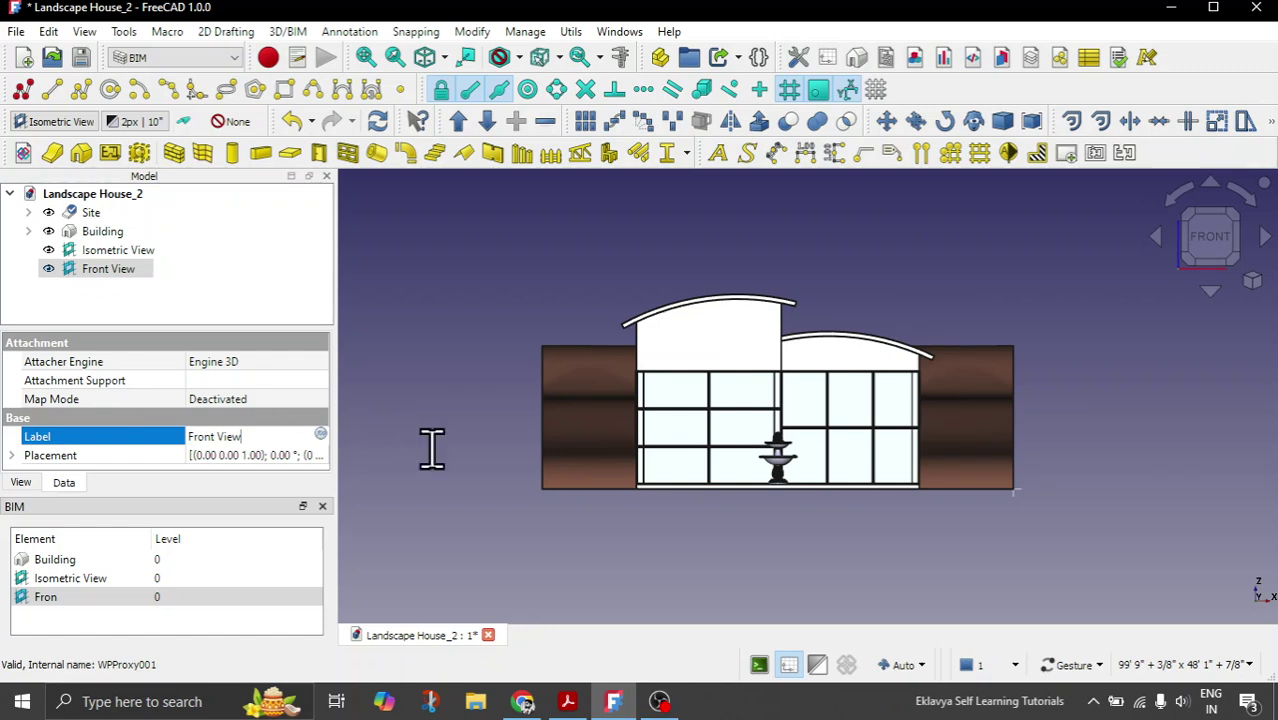
key(Return)
Orbit away, then activate Front View to check it recalls the front elevation.
click(455, 480)
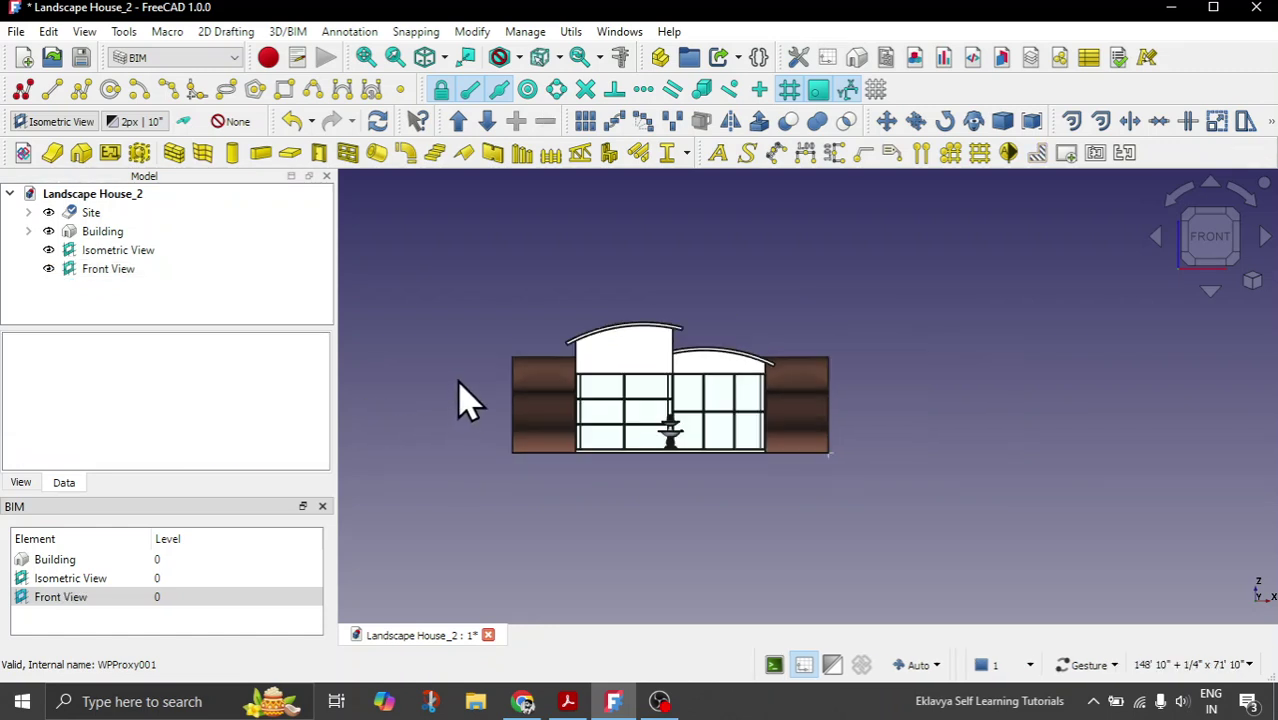
drag(945, 380, 825, 408)
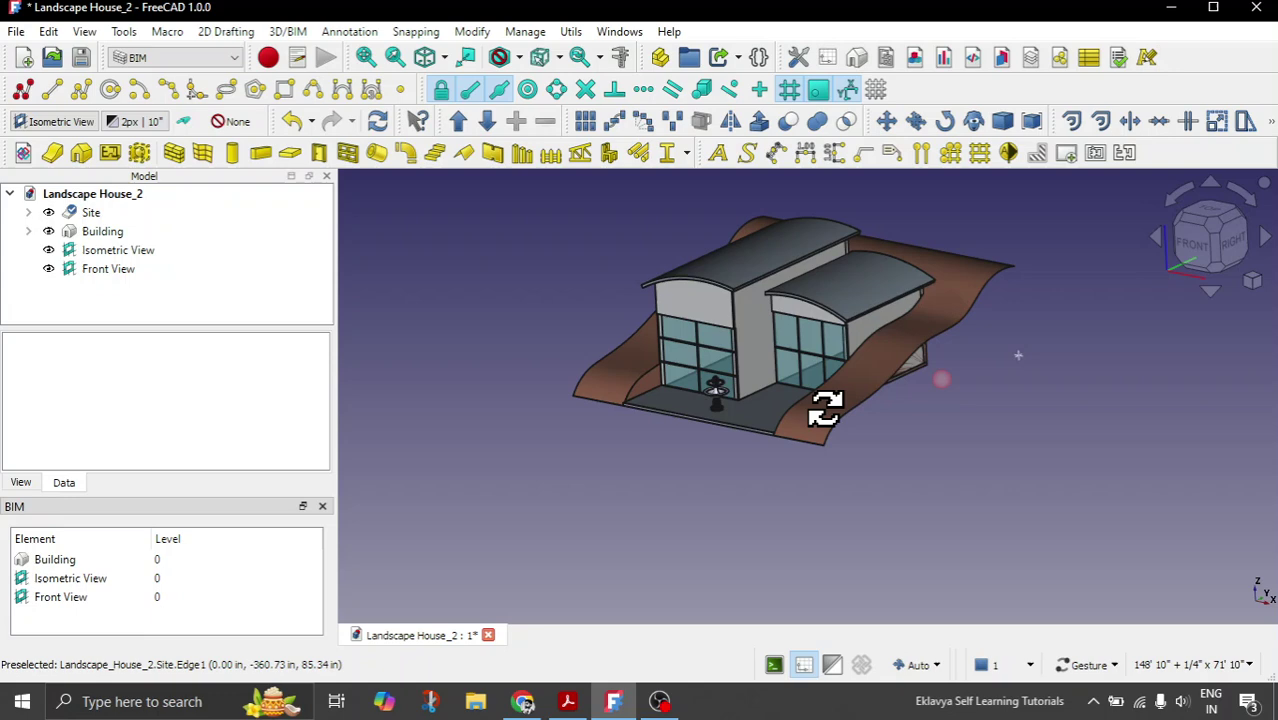
double_click(92, 270)
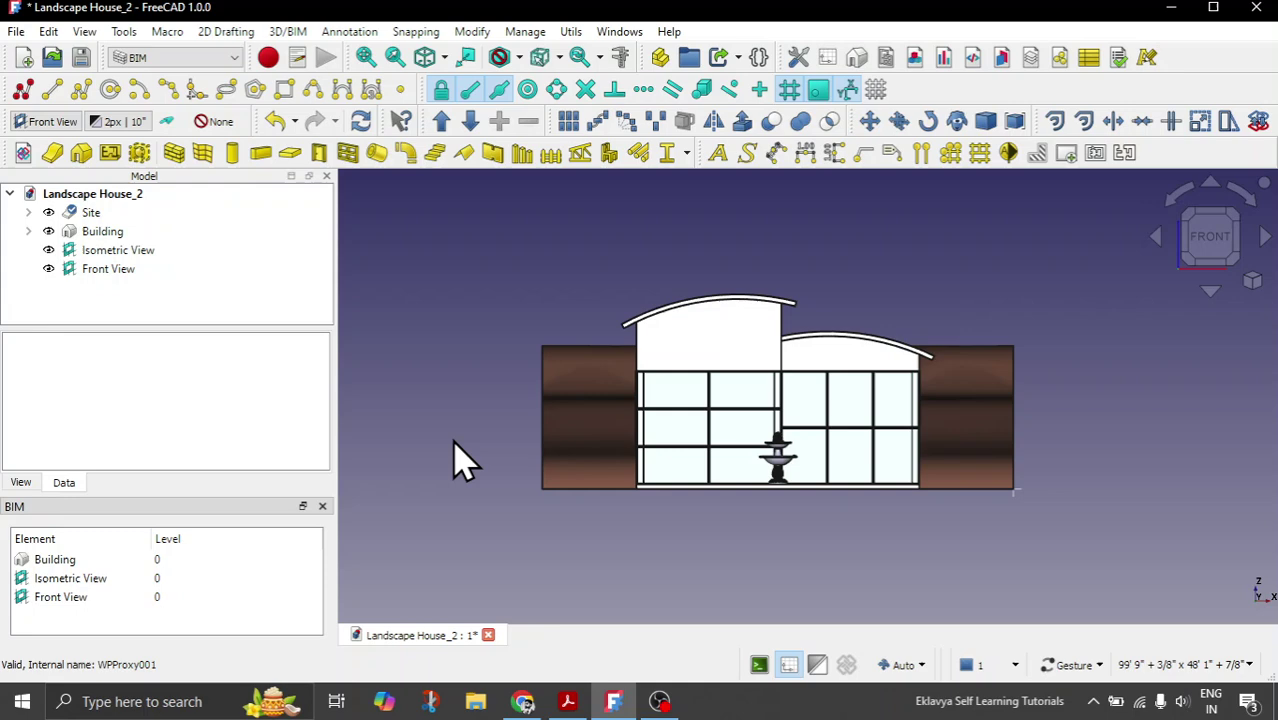
Look at the house from directly above using the nav cube's top face.
click(1215, 222)
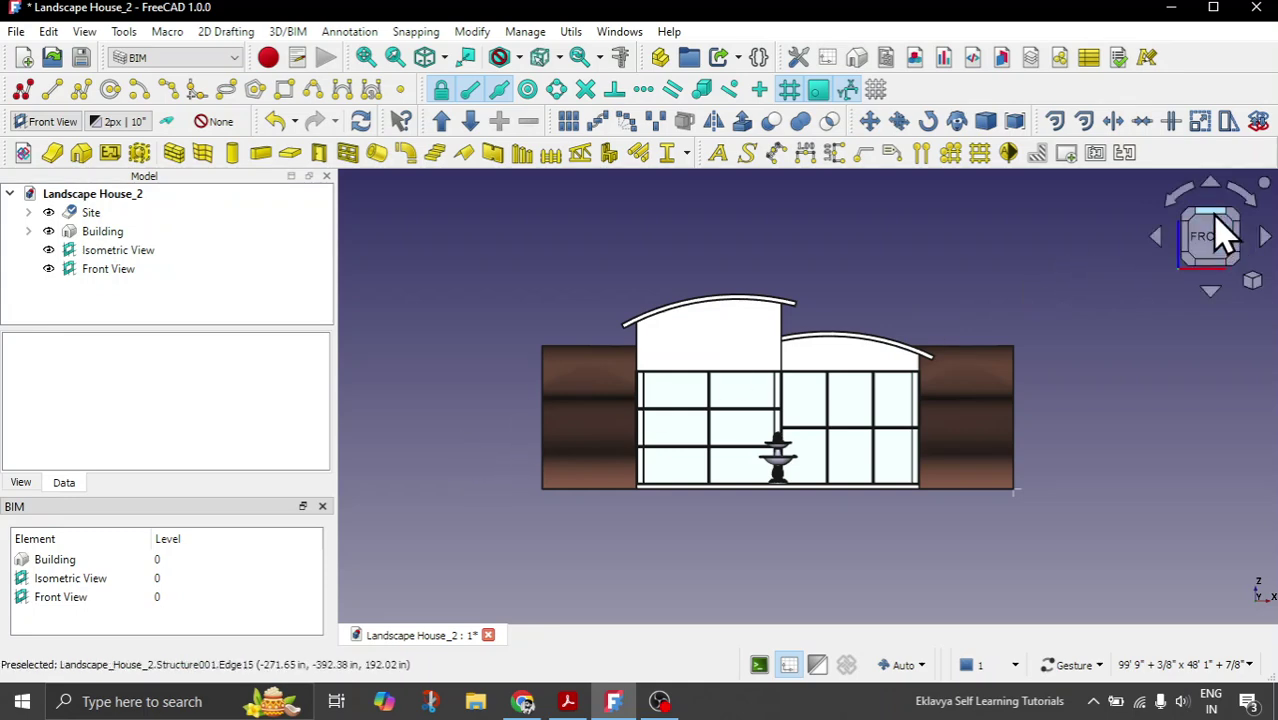
scroll(735, 590, down, 3)
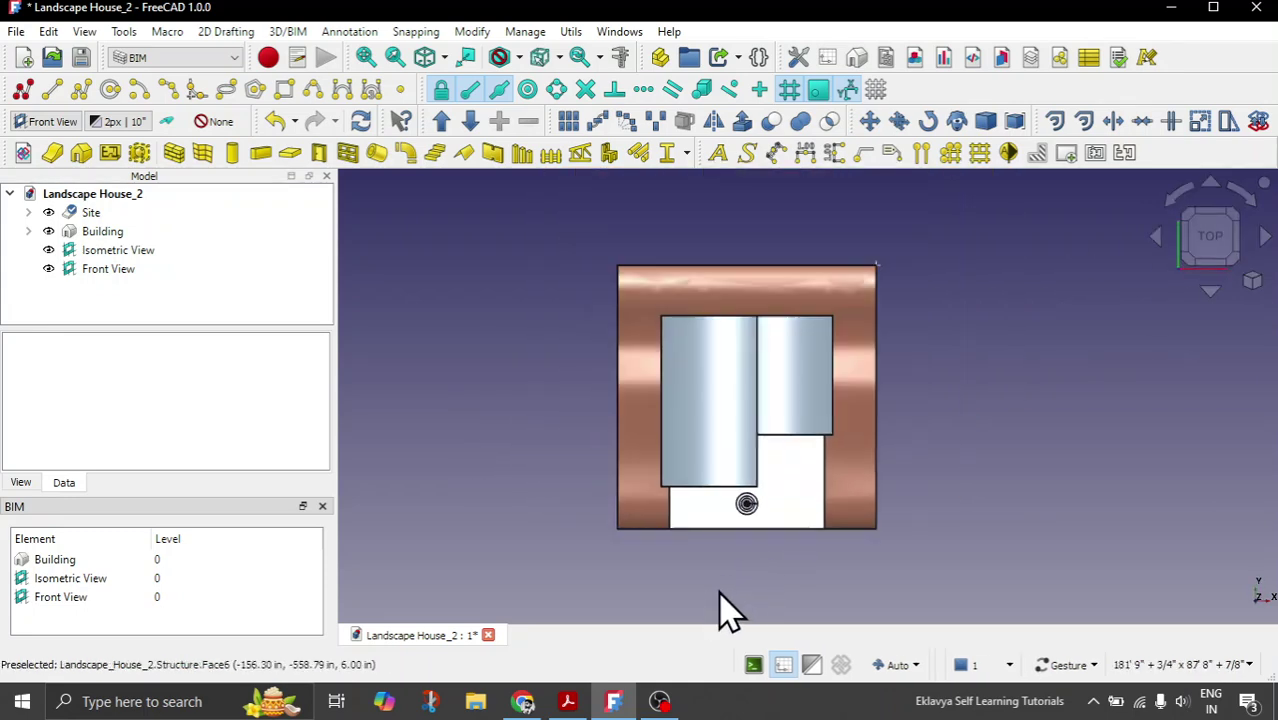
scroll(790, 420, up, 1)
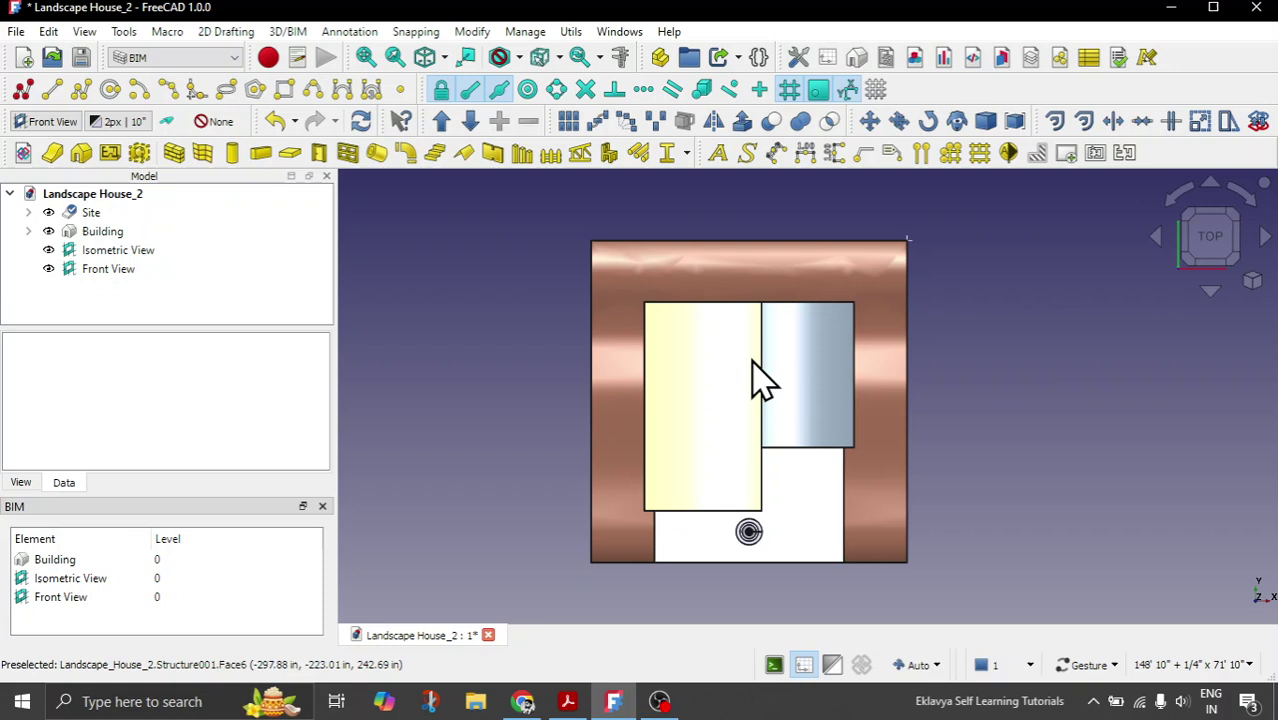
scroll(760, 380, down, 1)
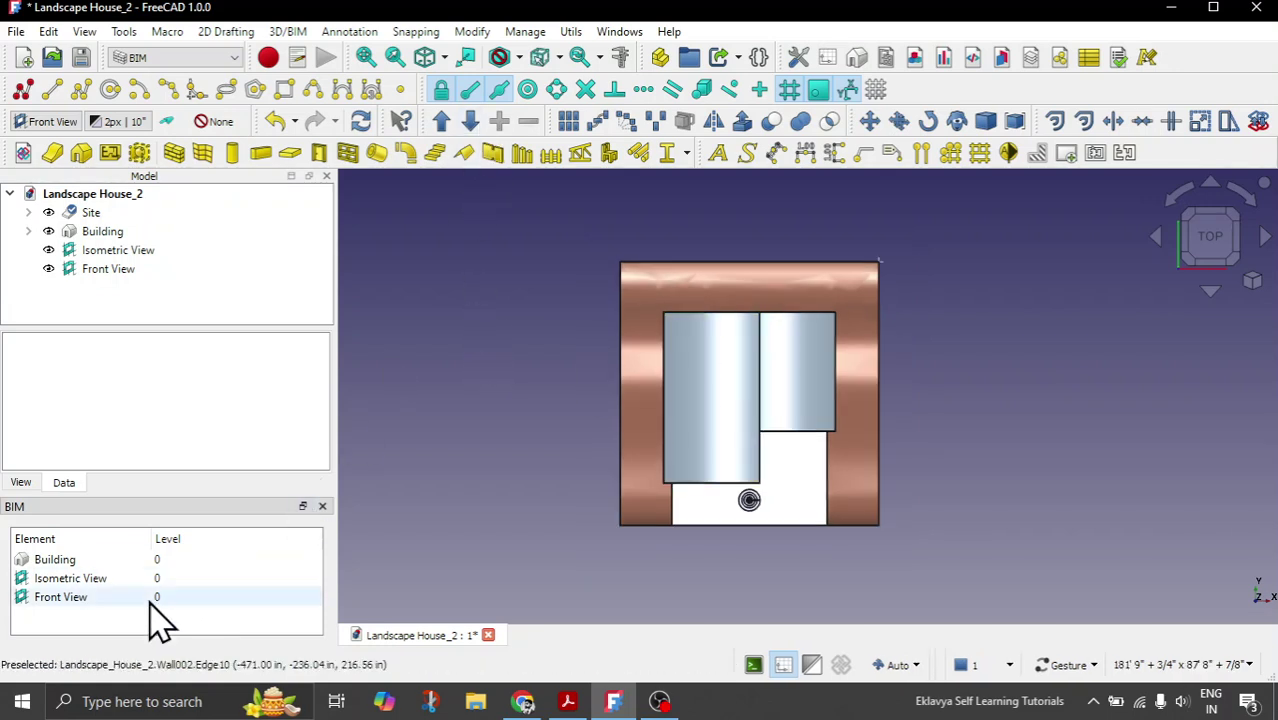
Add a new view proxy and rename its Label to 'Top View'.
right_click(45, 618)
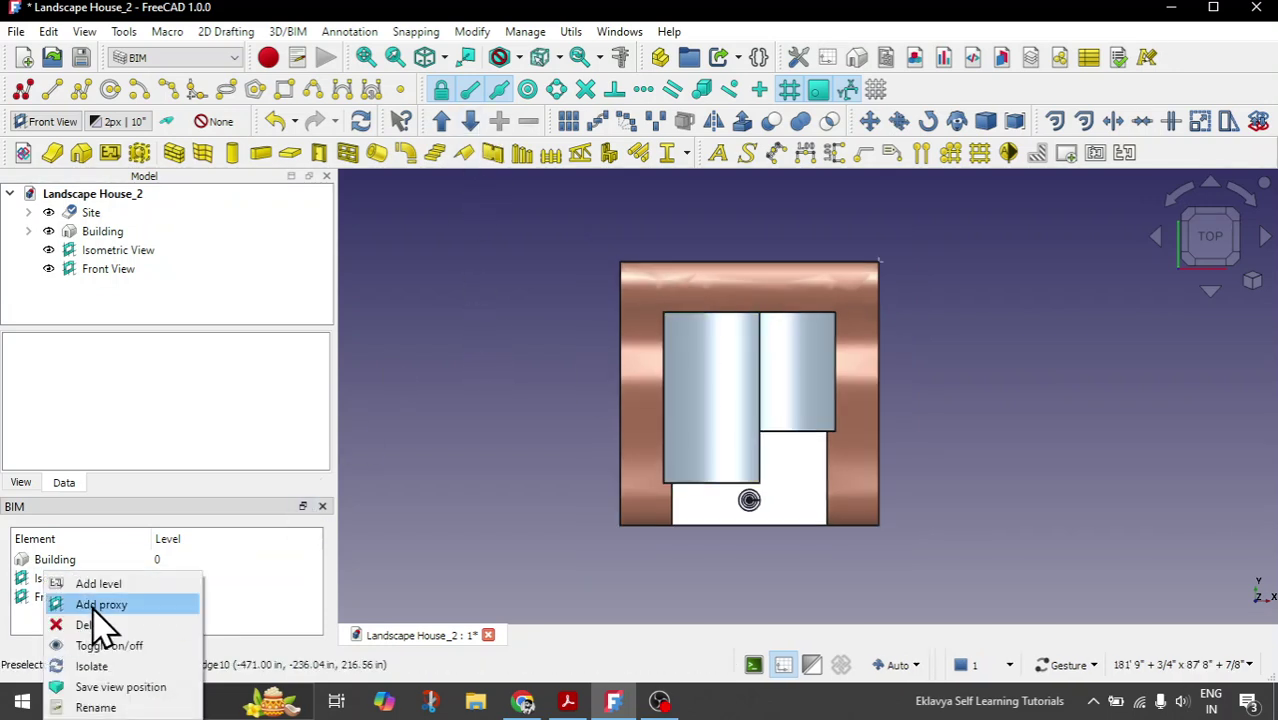
key(Escape)
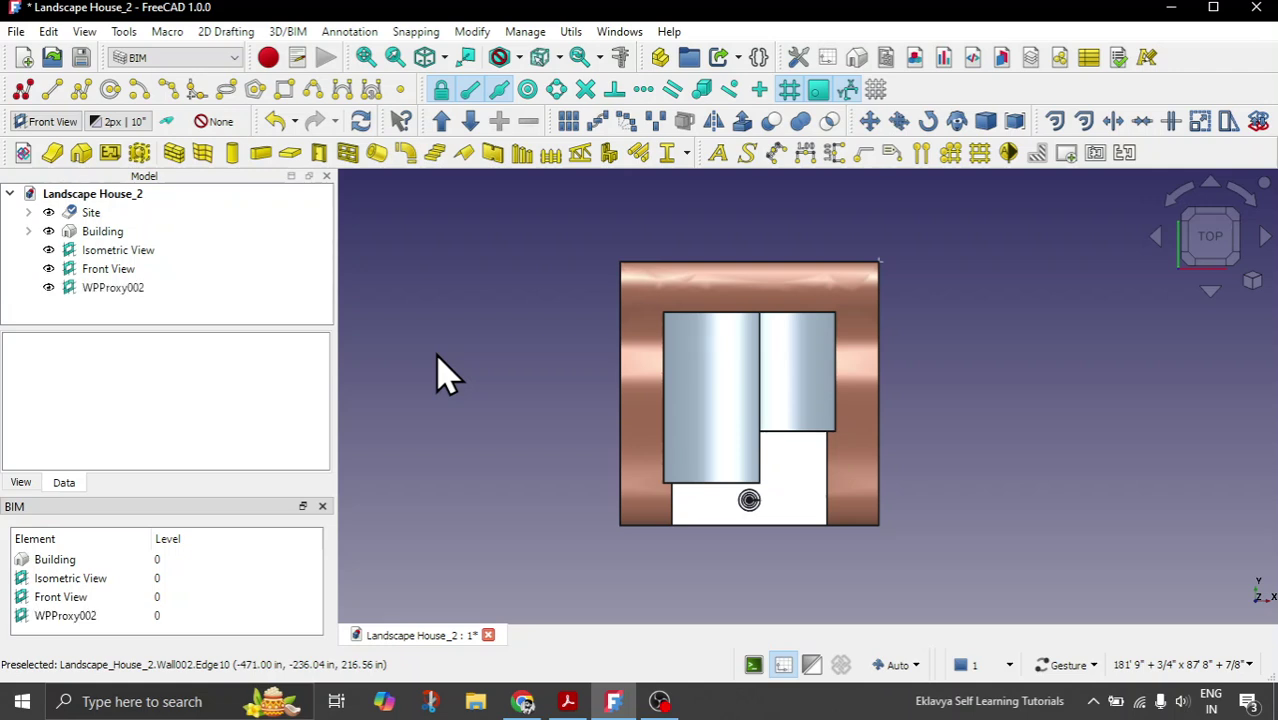
click(116, 294)
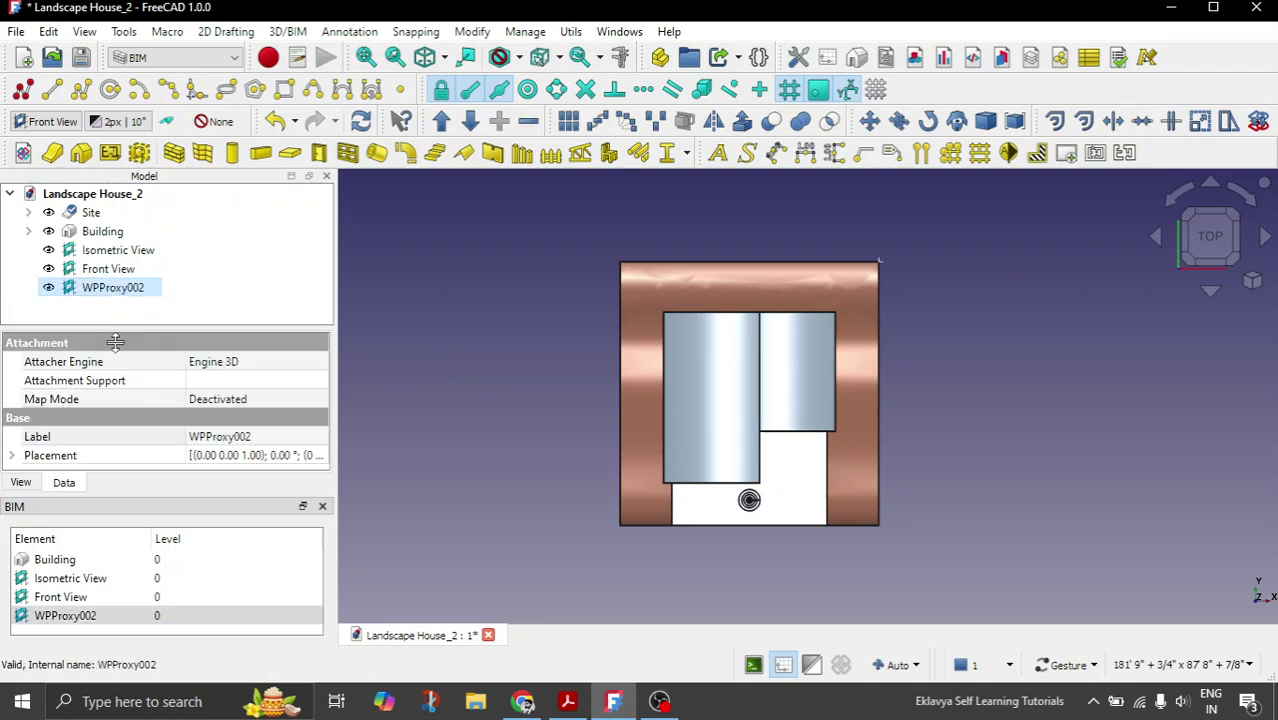
double_click(258, 436)
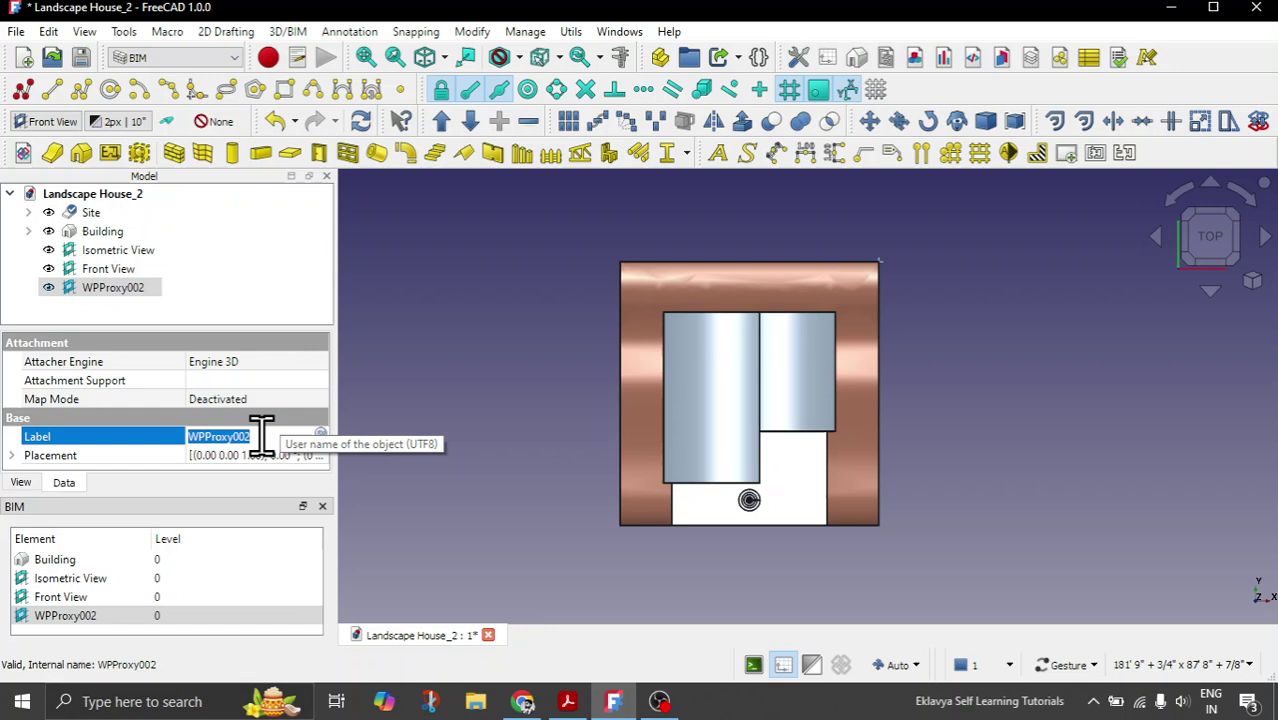
text(Top View)
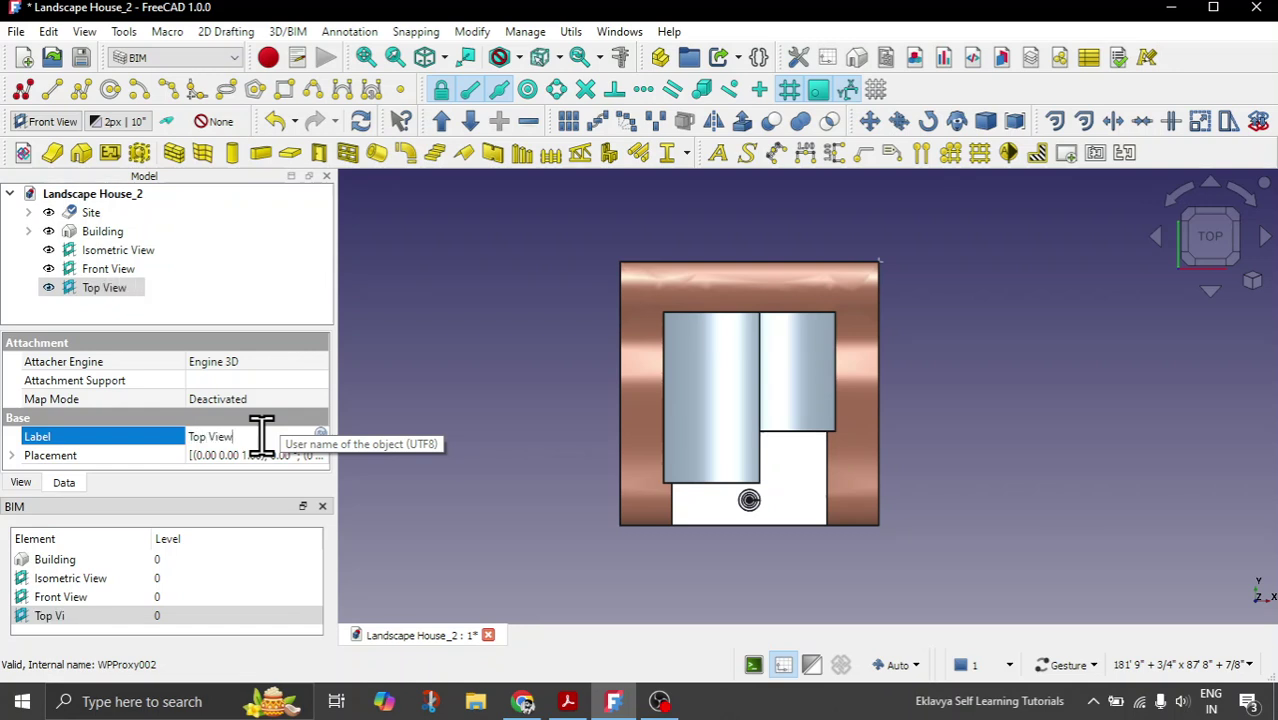
click(559, 443)
drag(1066, 490, 1025, 565)
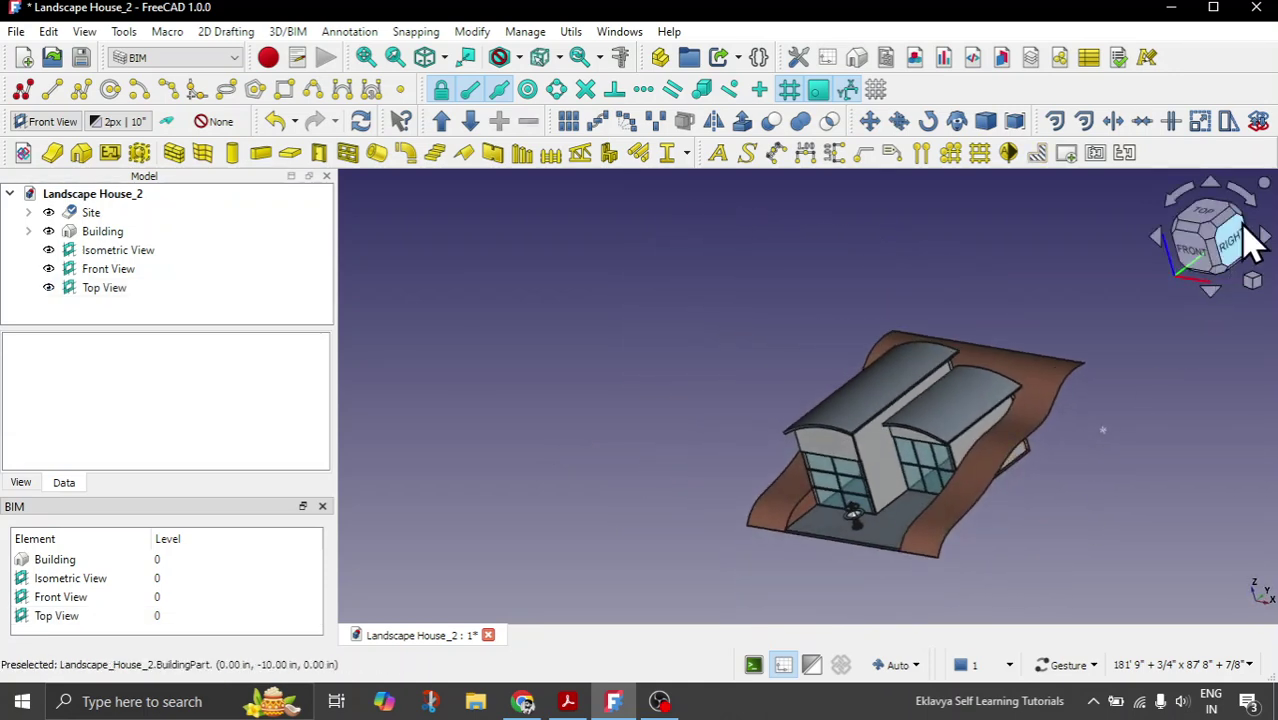
Show the house's right-side elevation, zoomed and nudged up in the view.
click(1238, 251)
scroll(1000, 560, up, 4)
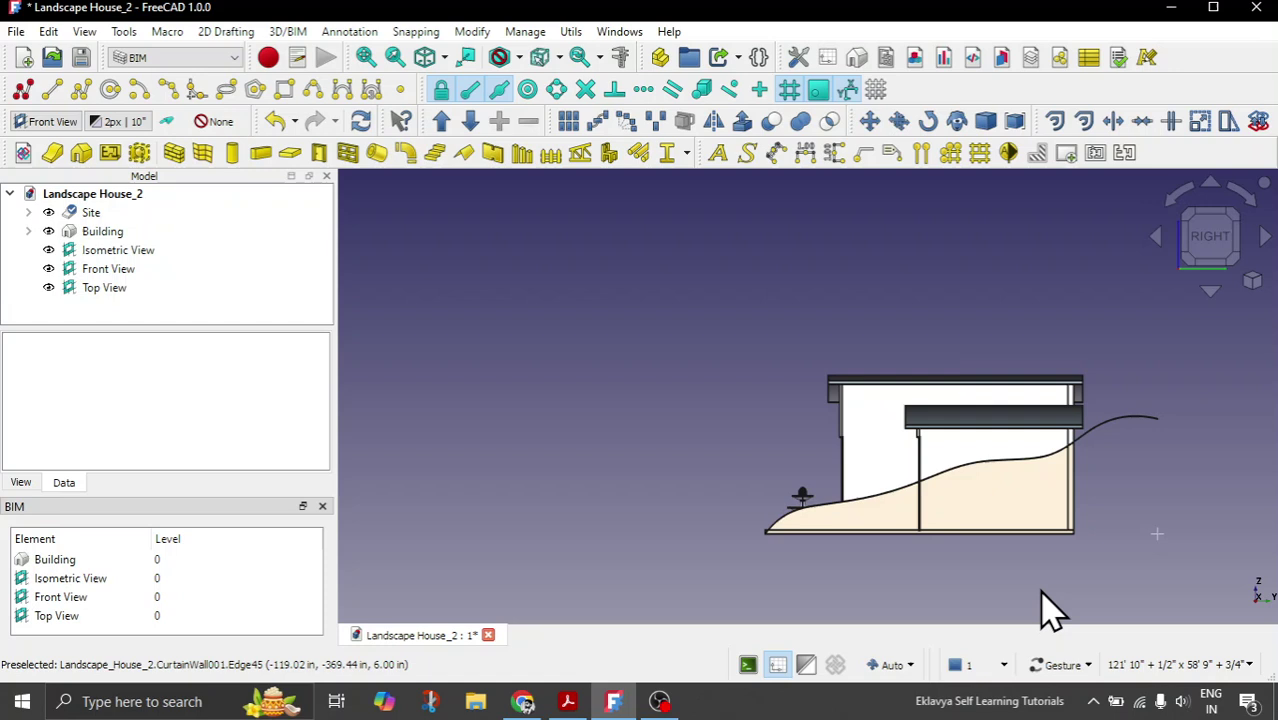
scroll(700, 505, down, 4)
scroll(770, 500, up, 2)
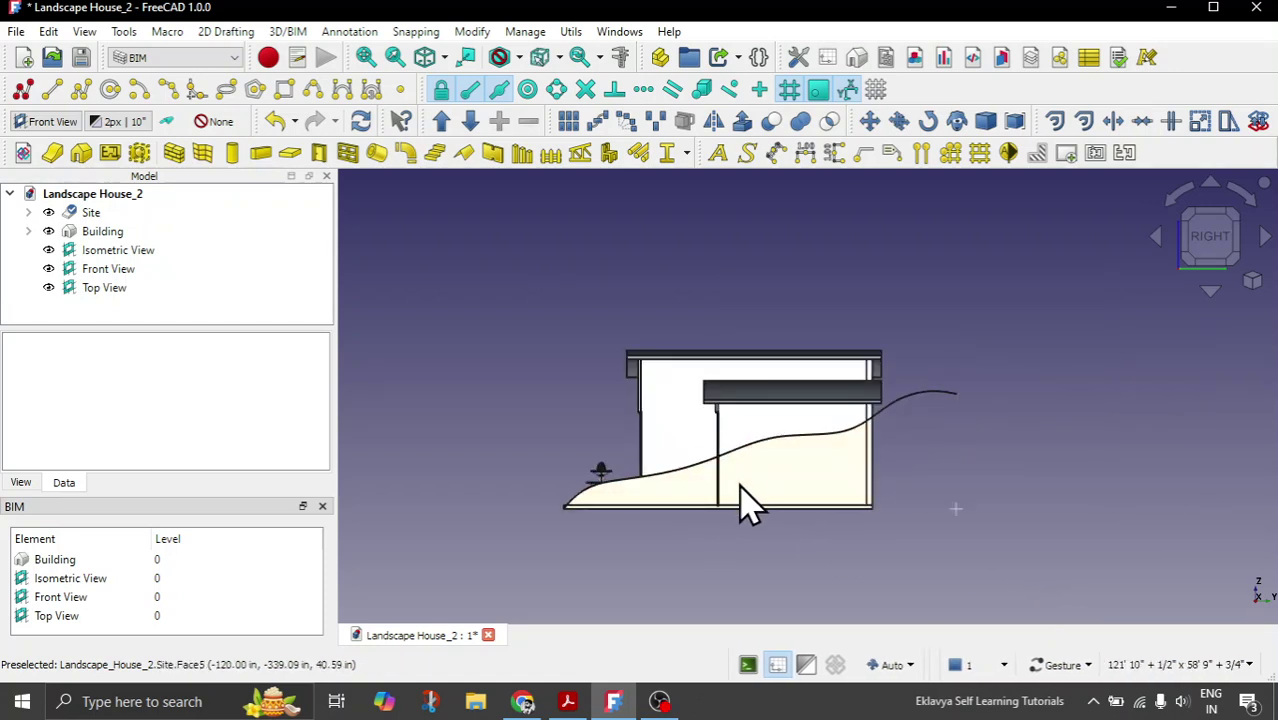
scroll(719, 495, down, 2)
scroll(719, 495, up, 3)
scroll(719, 495, down, 2)
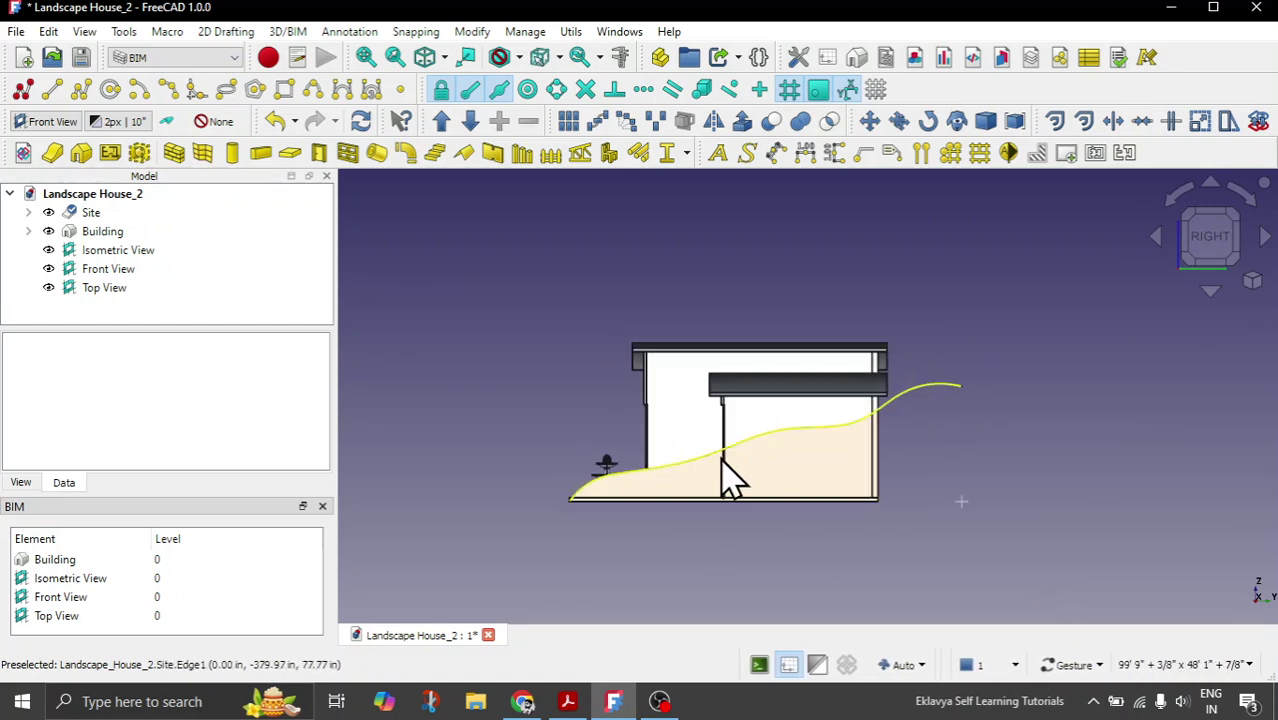
scroll(722, 480, up, 2)
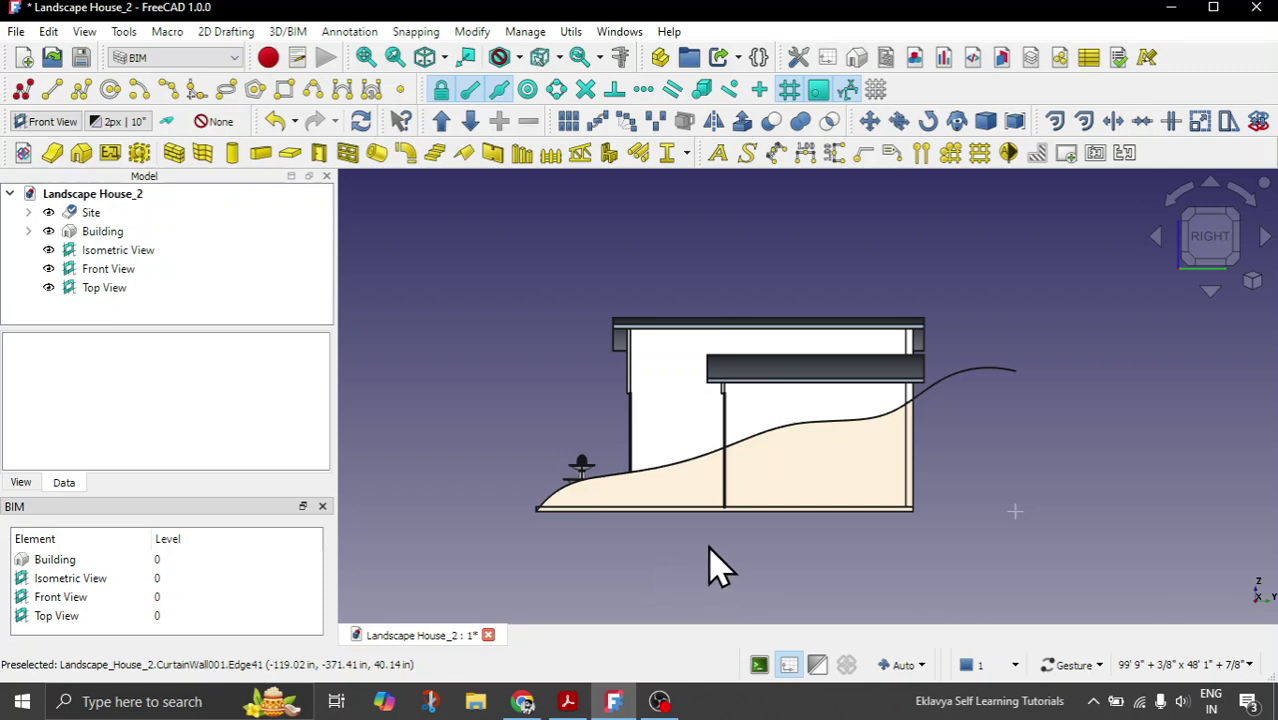
right_drag(707, 562, 713, 518)
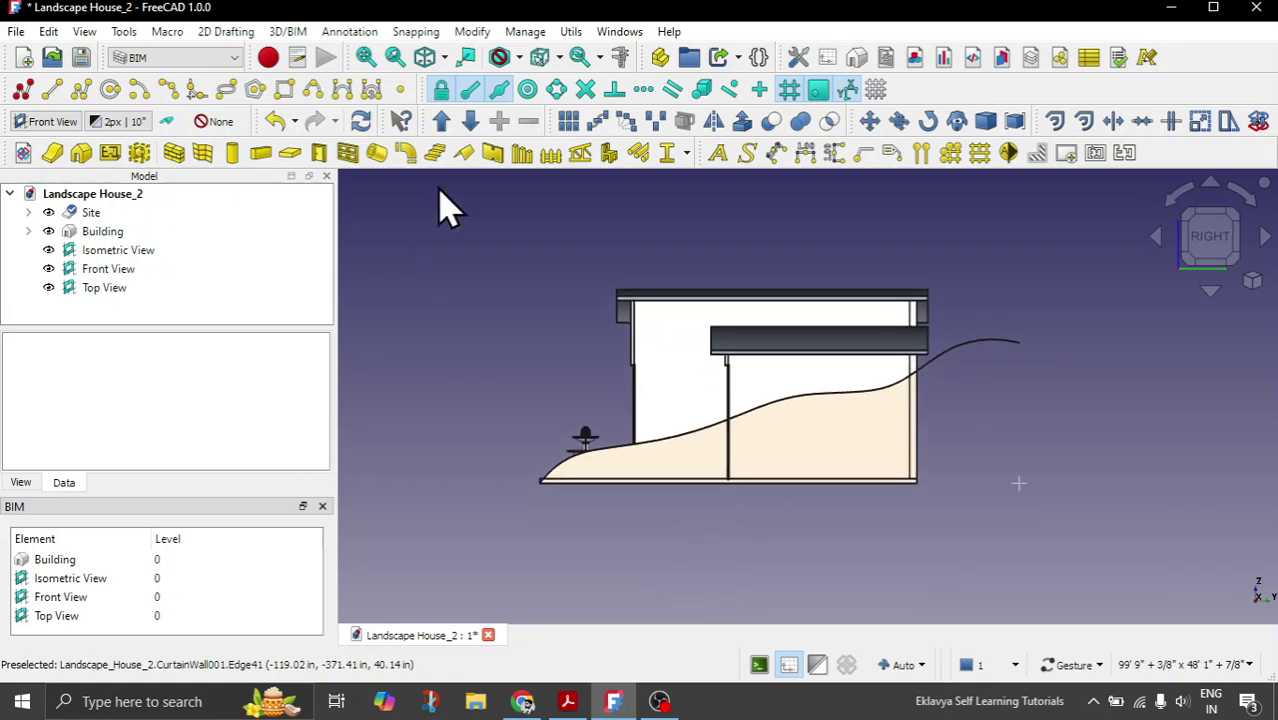
Rename the new view proxy's Label to 'Right View' and close the levels panel.
right_click(175, 640)
key(Escape)
click(97, 307)
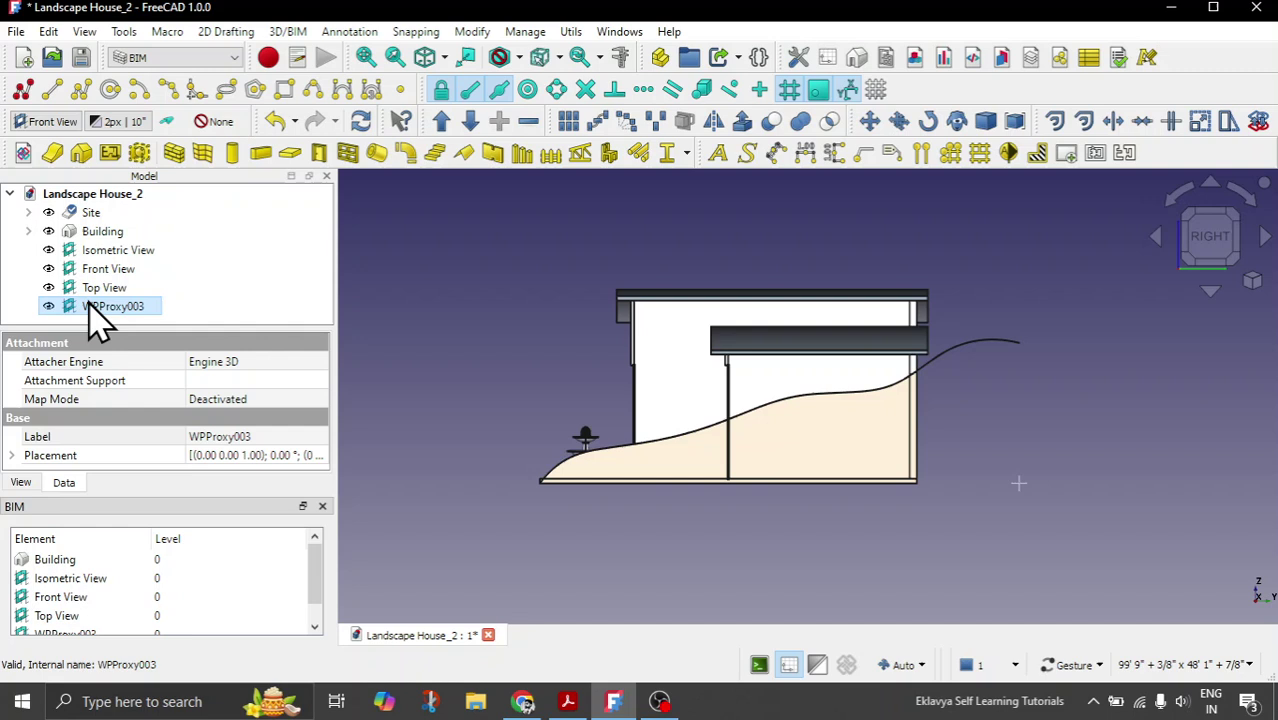
double_click(281, 436)
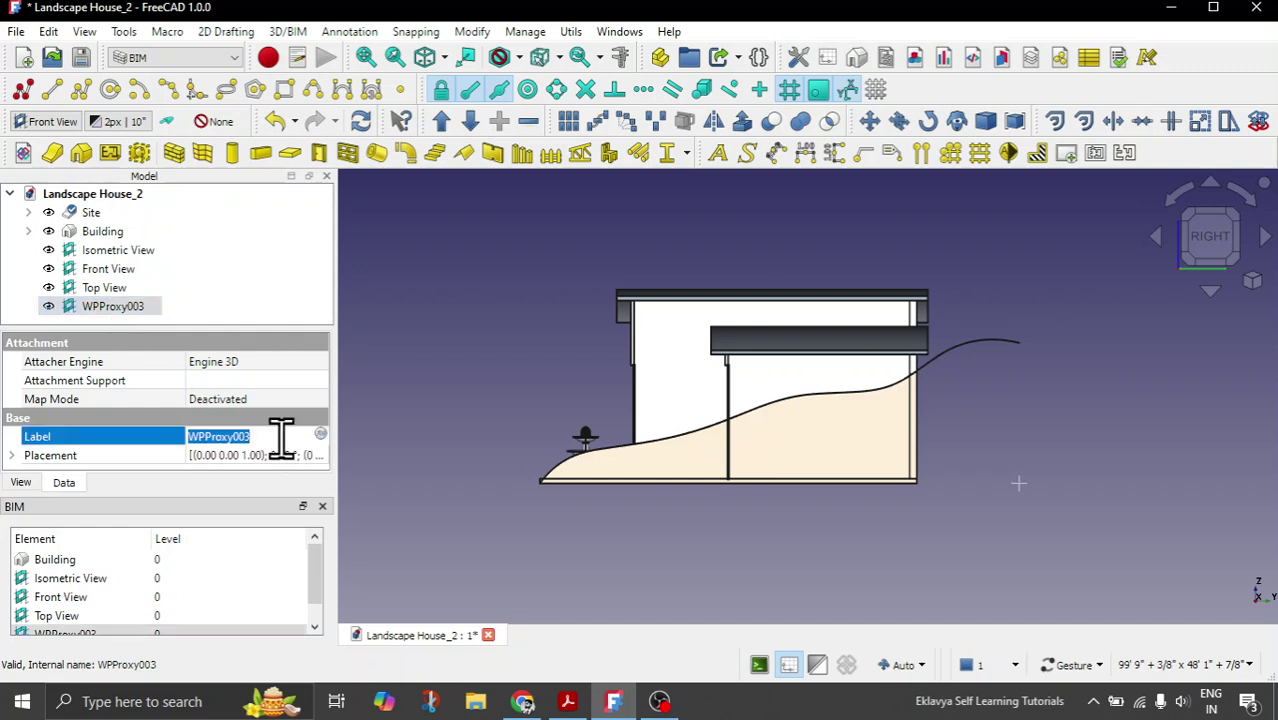
text(Right Vie)
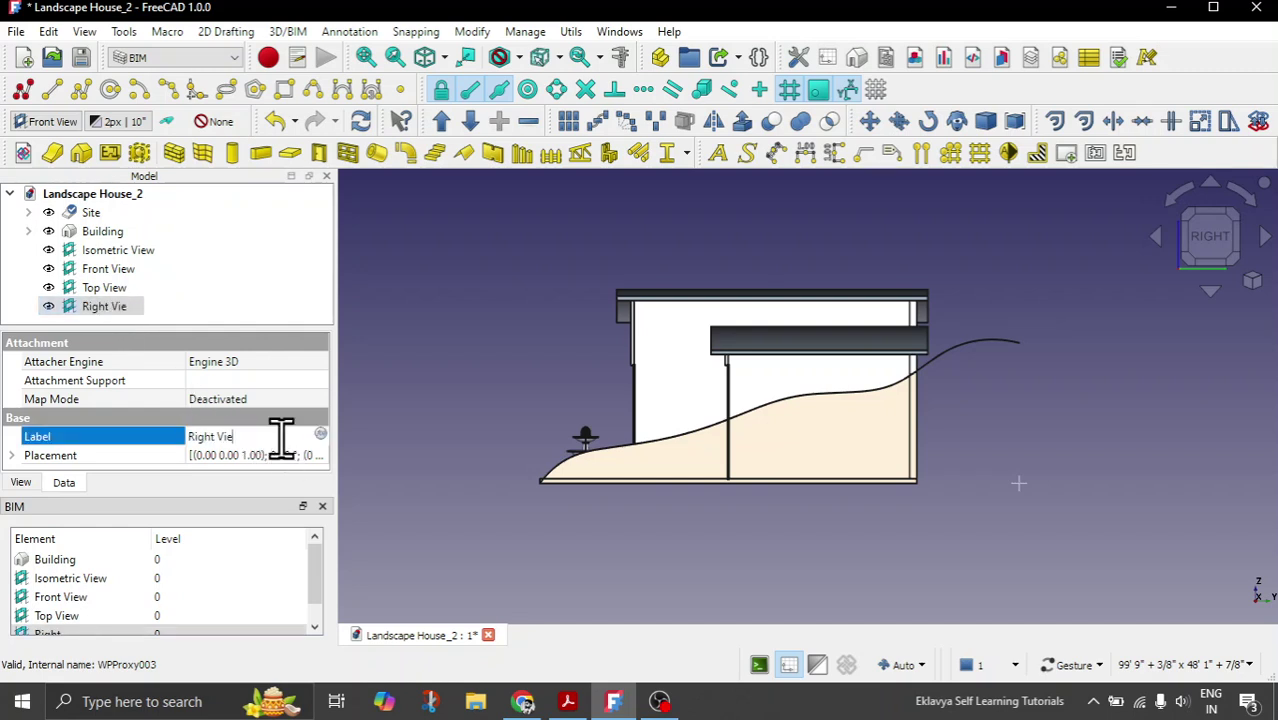
text(w)
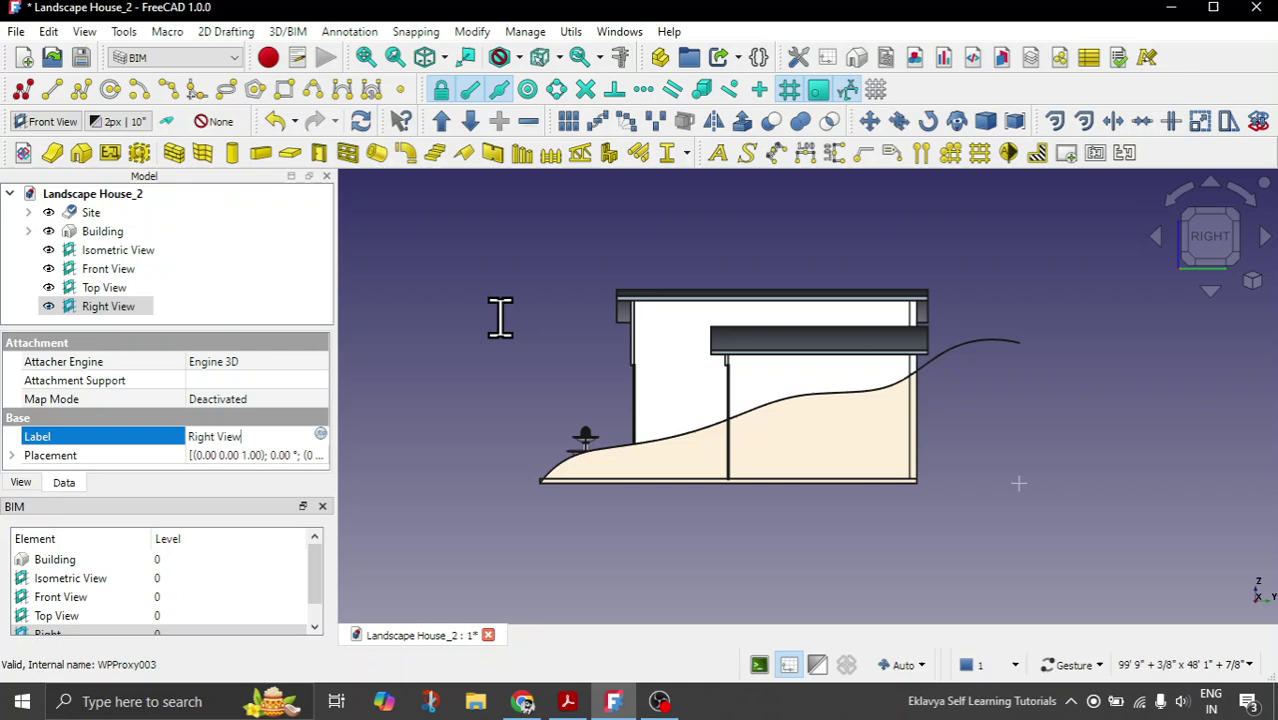
key(Return)
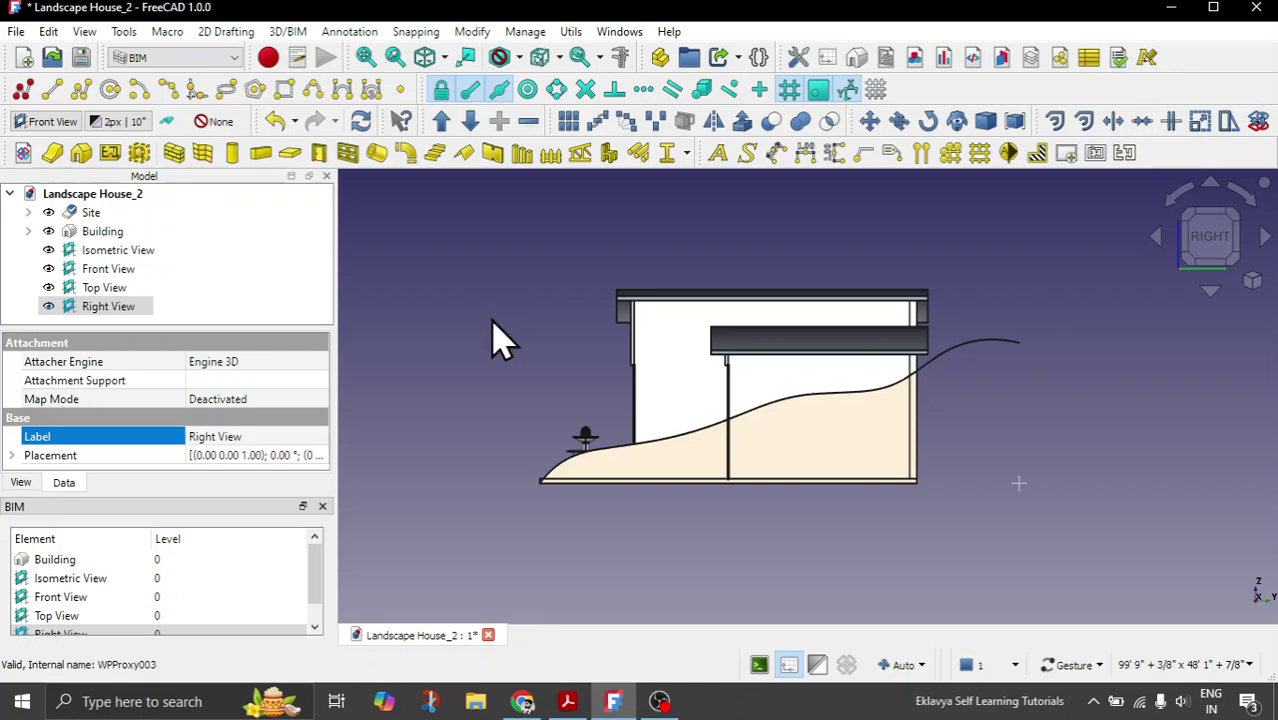
click(322, 506)
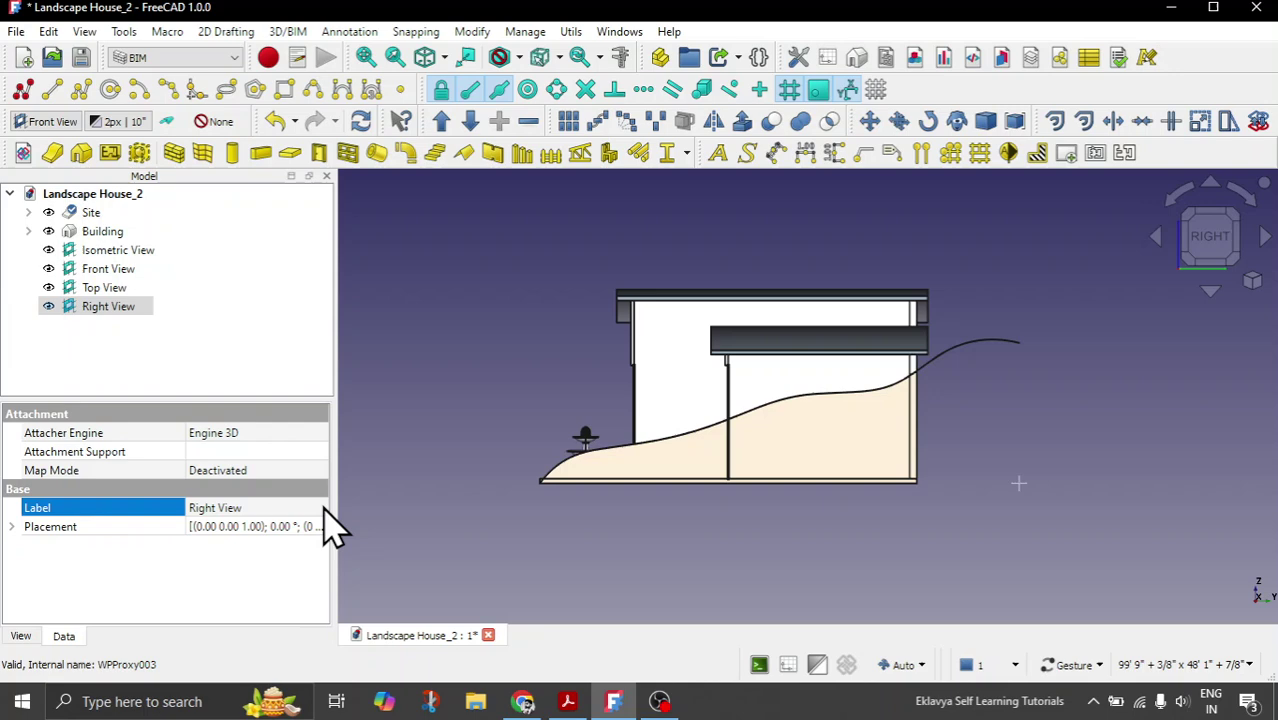
Create a new group in the Landscape House_2 document and rename it 'Views'.
click(124, 345)
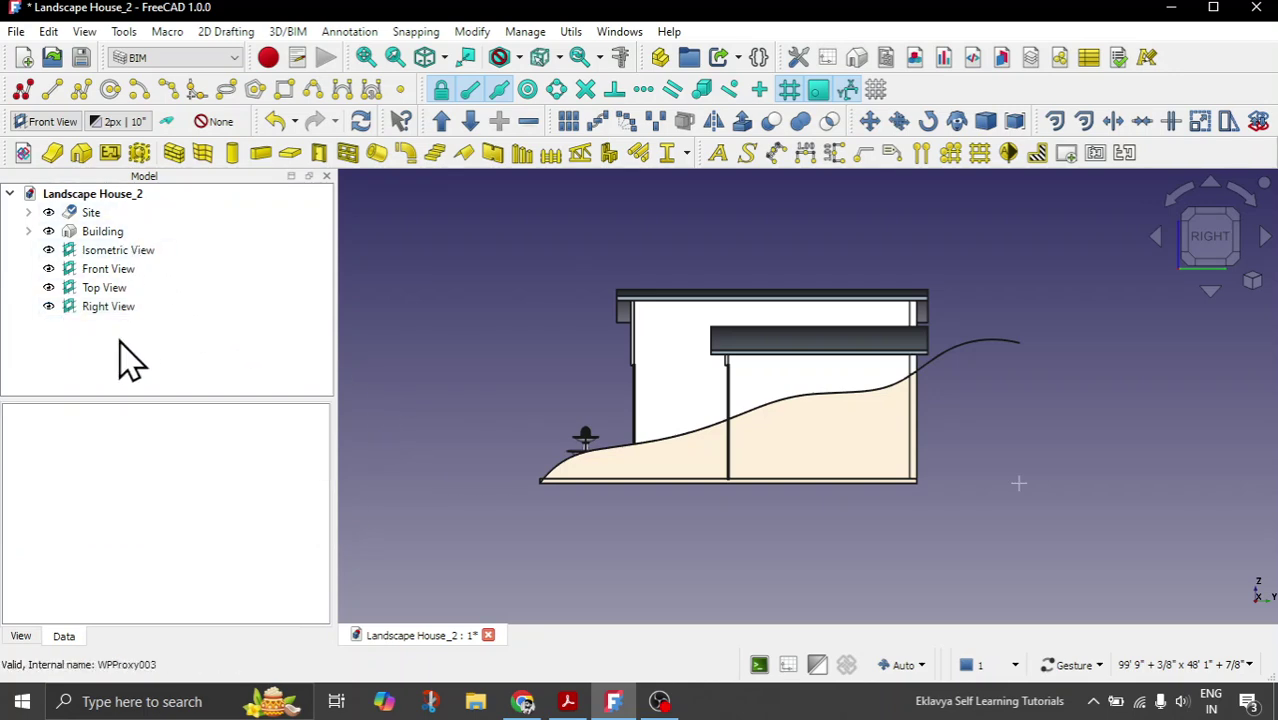
right_click(110, 195)
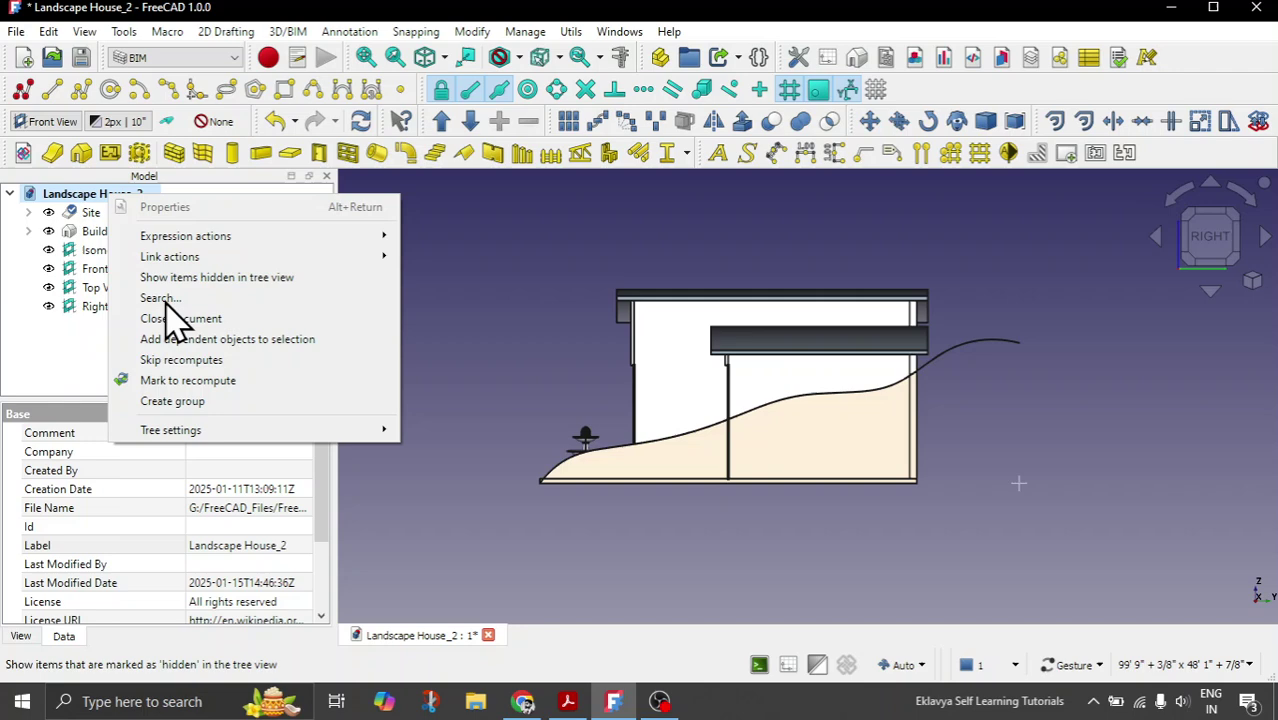
click(190, 401)
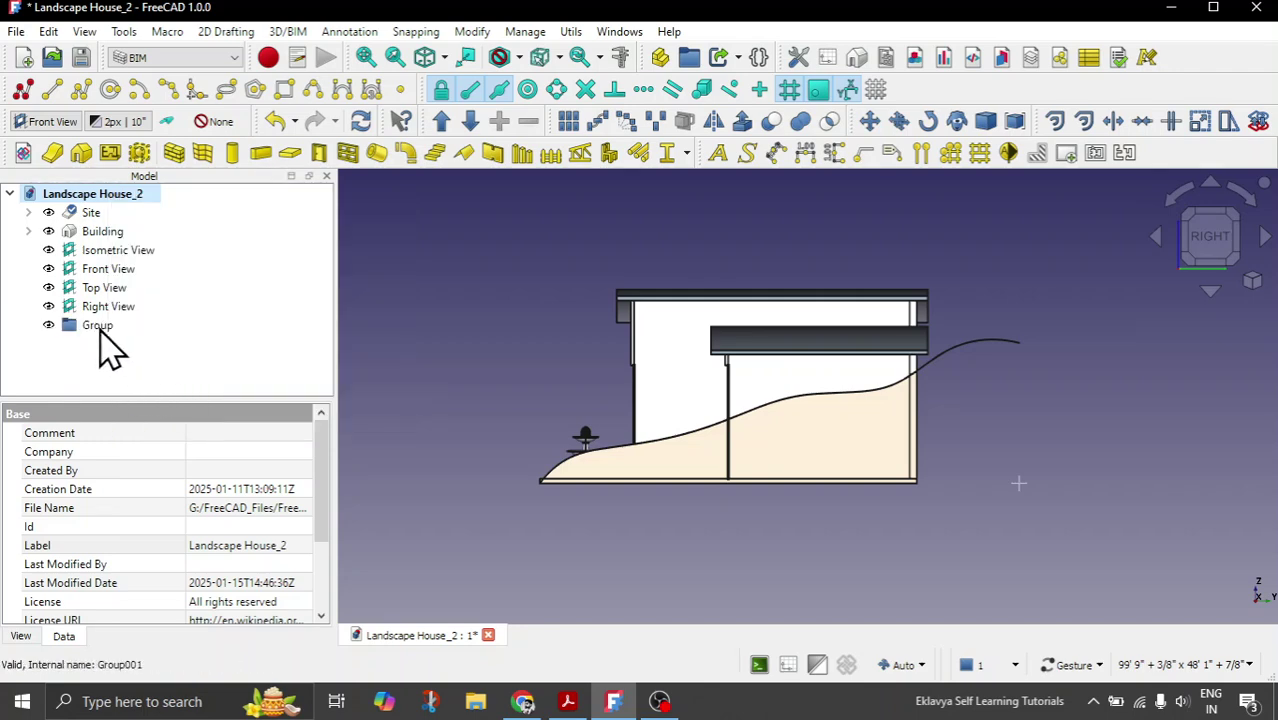
click(99, 327)
click(252, 432)
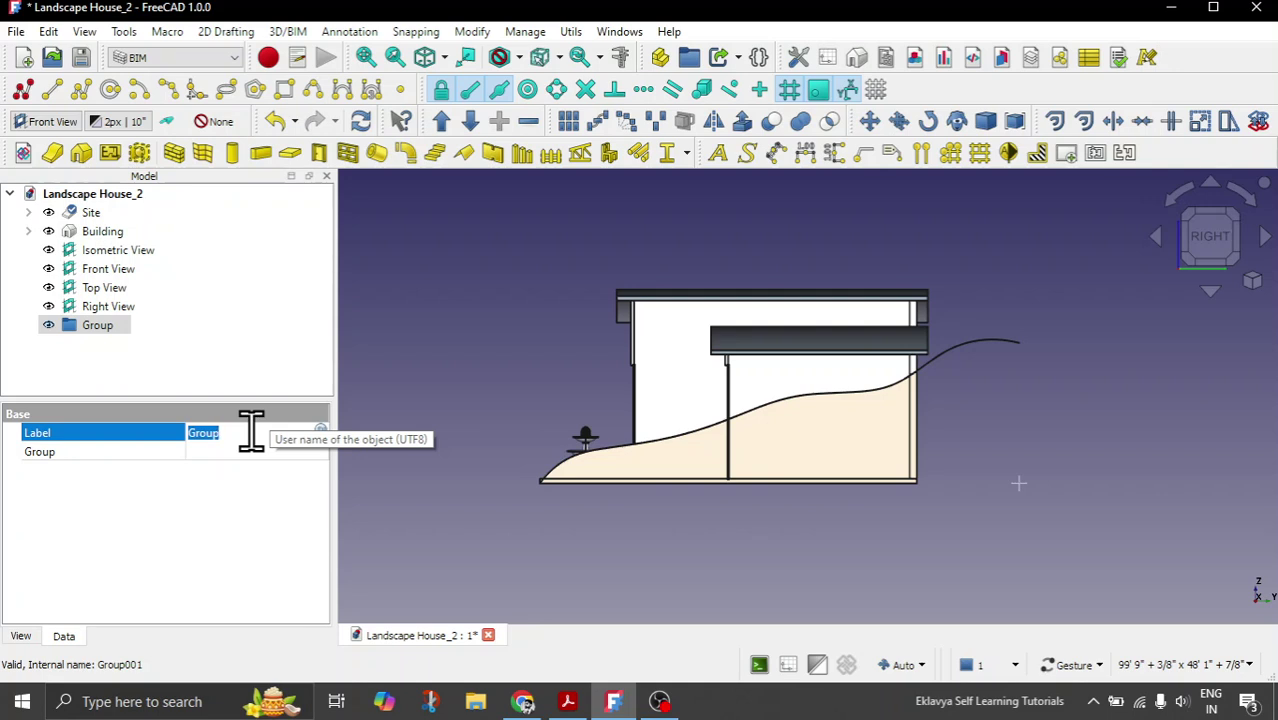
text(Views)
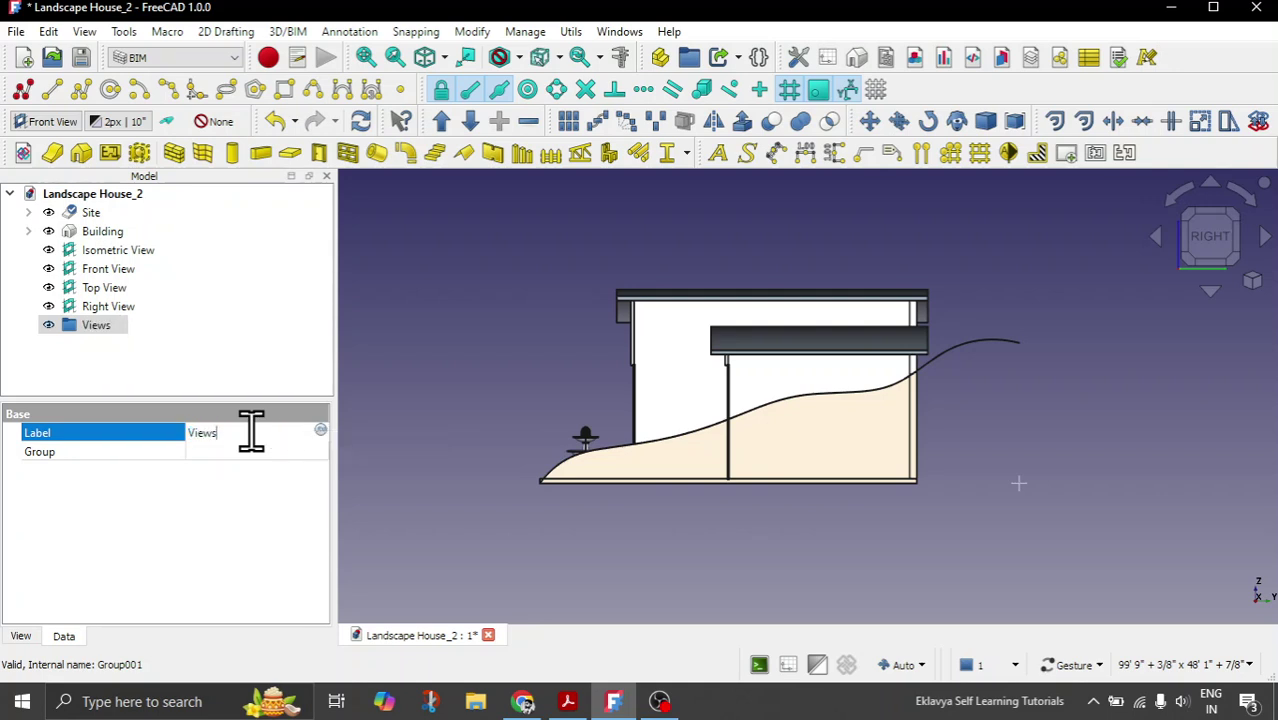
Move the Isometric, Front, Top and Right View proxies into Views and restore the isometric view.
click(140, 251)
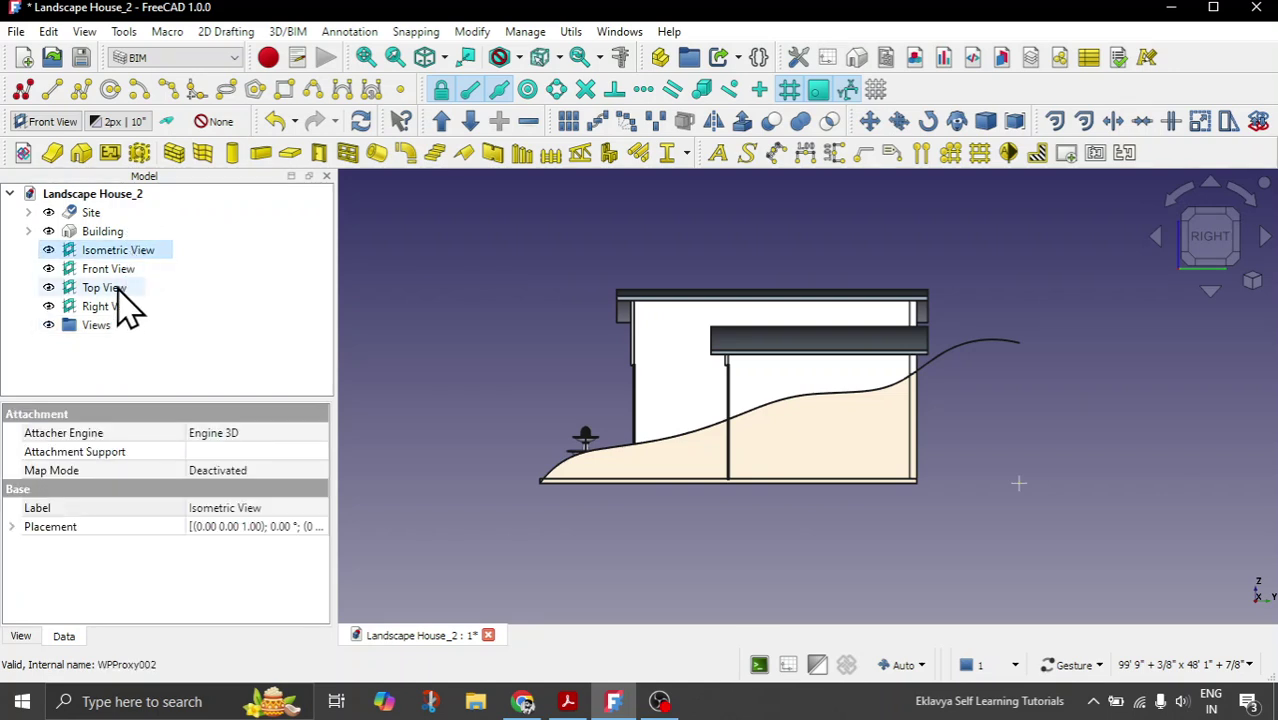
shift+click(115, 306)
drag(120, 305, 105, 330)
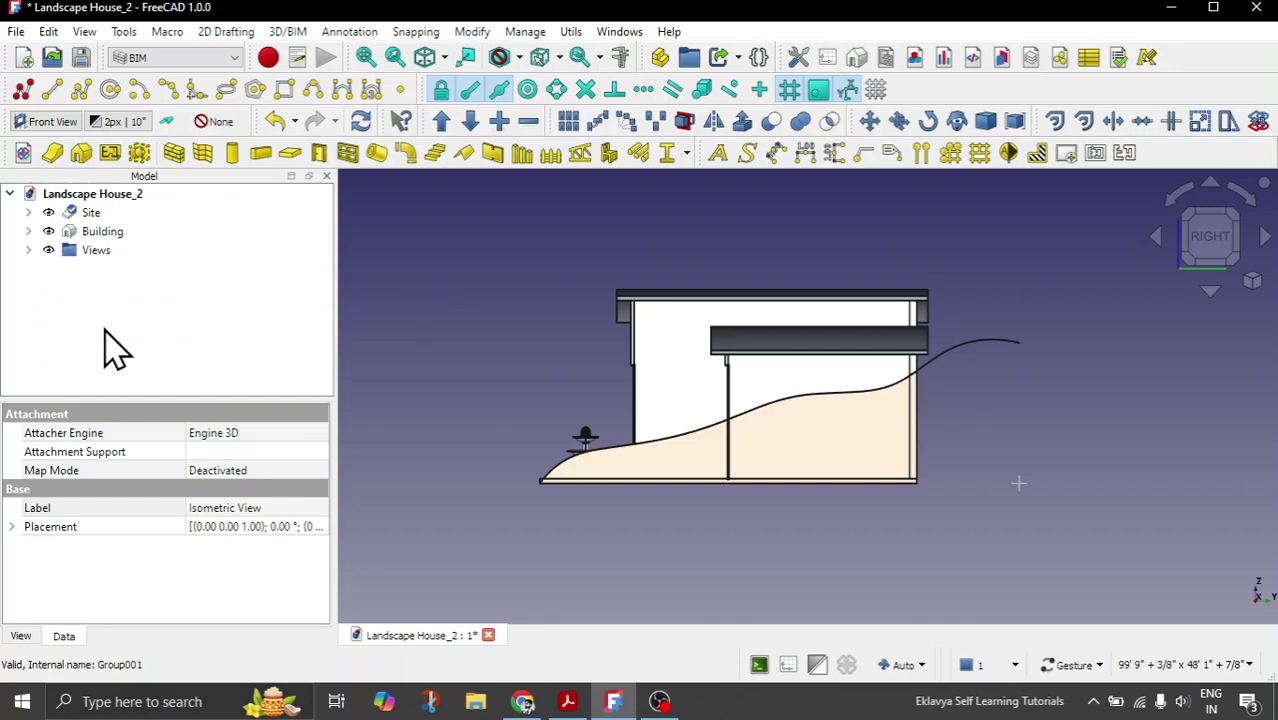
click(88, 251)
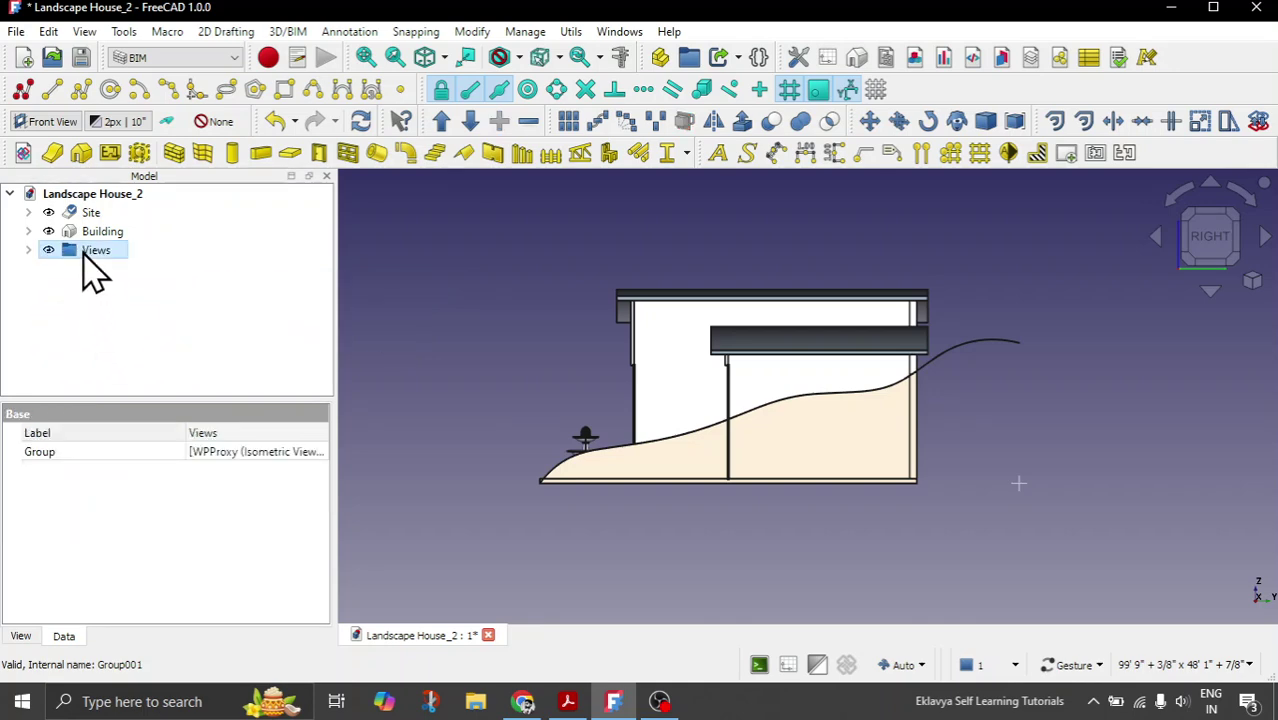
scroll(502, 358, down, 3)
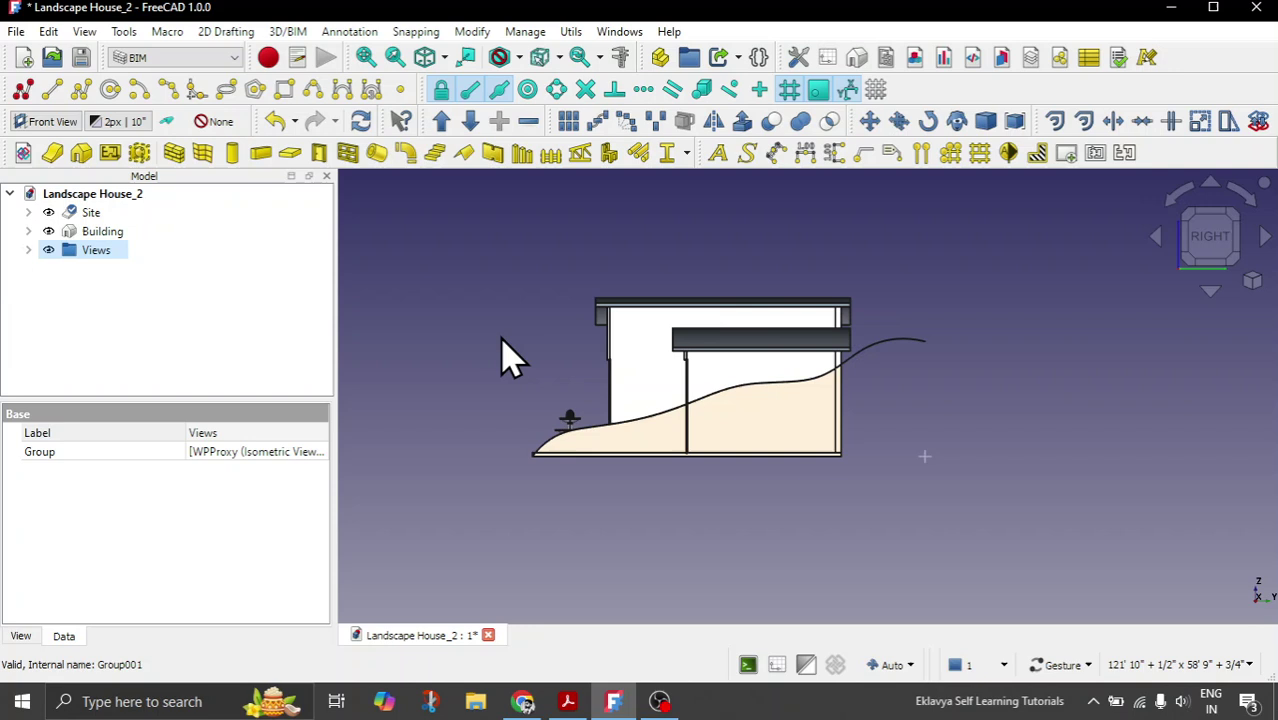
click(28, 250)
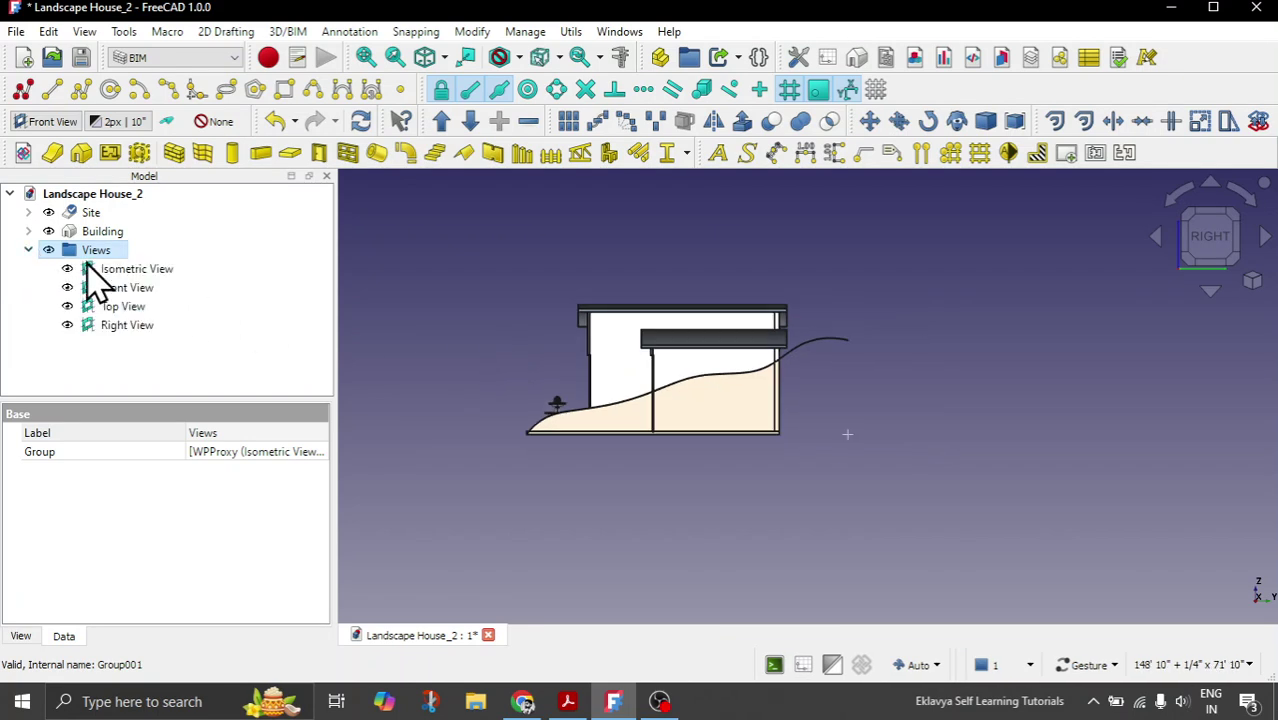
double_click(124, 270)
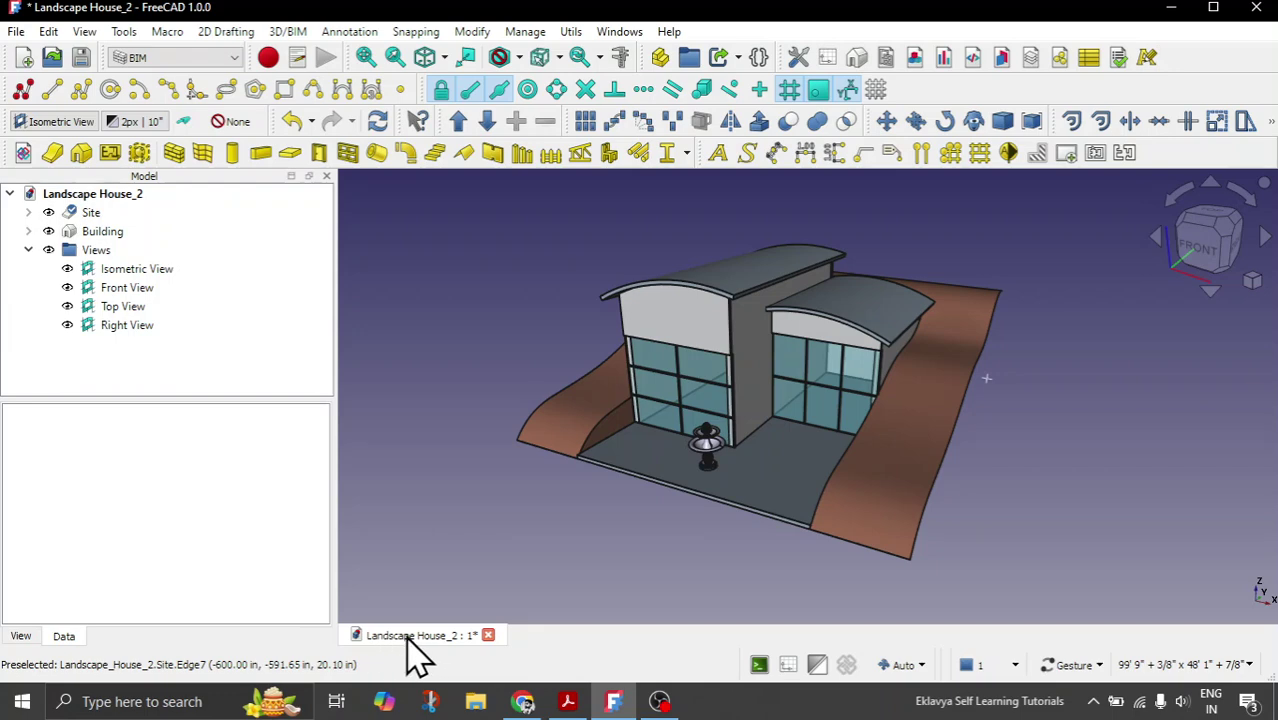
Add second, third and fourth 3D view windows of the house, hiding the working-plane grid.
click(84, 32)
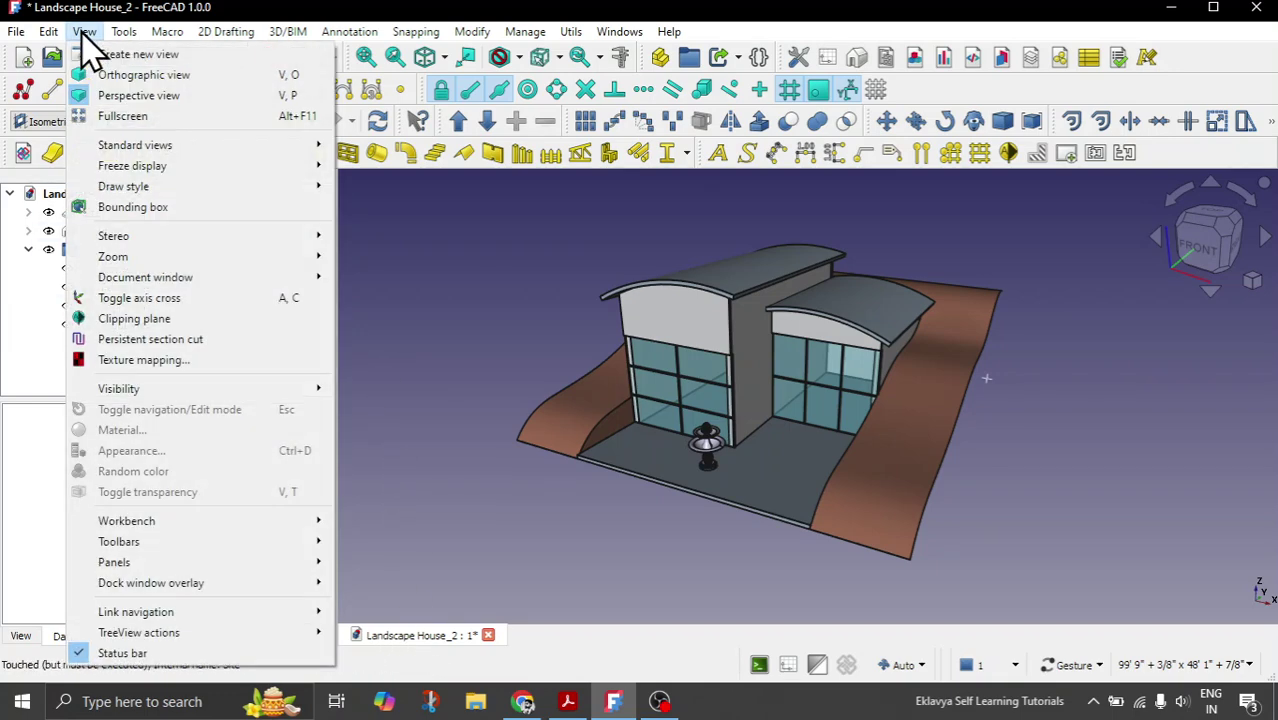
click(132, 56)
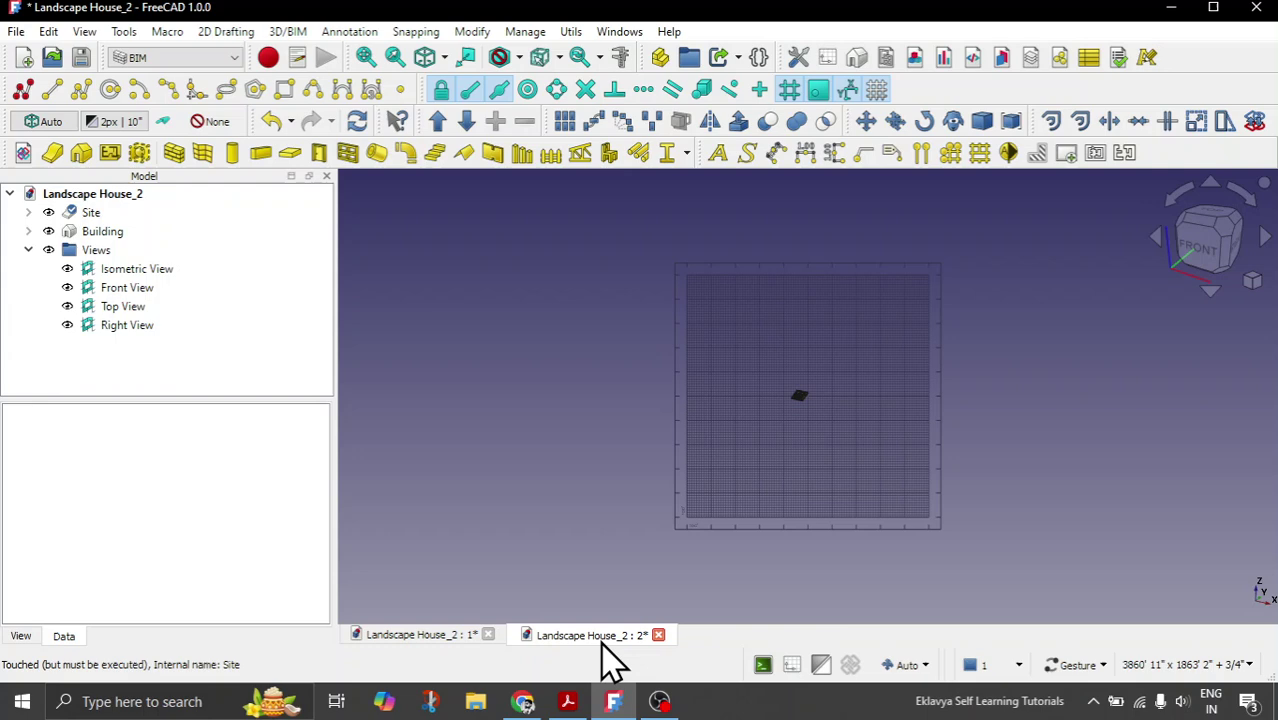
scroll(810, 420, up, 3)
scroll(820, 400, up, 2)
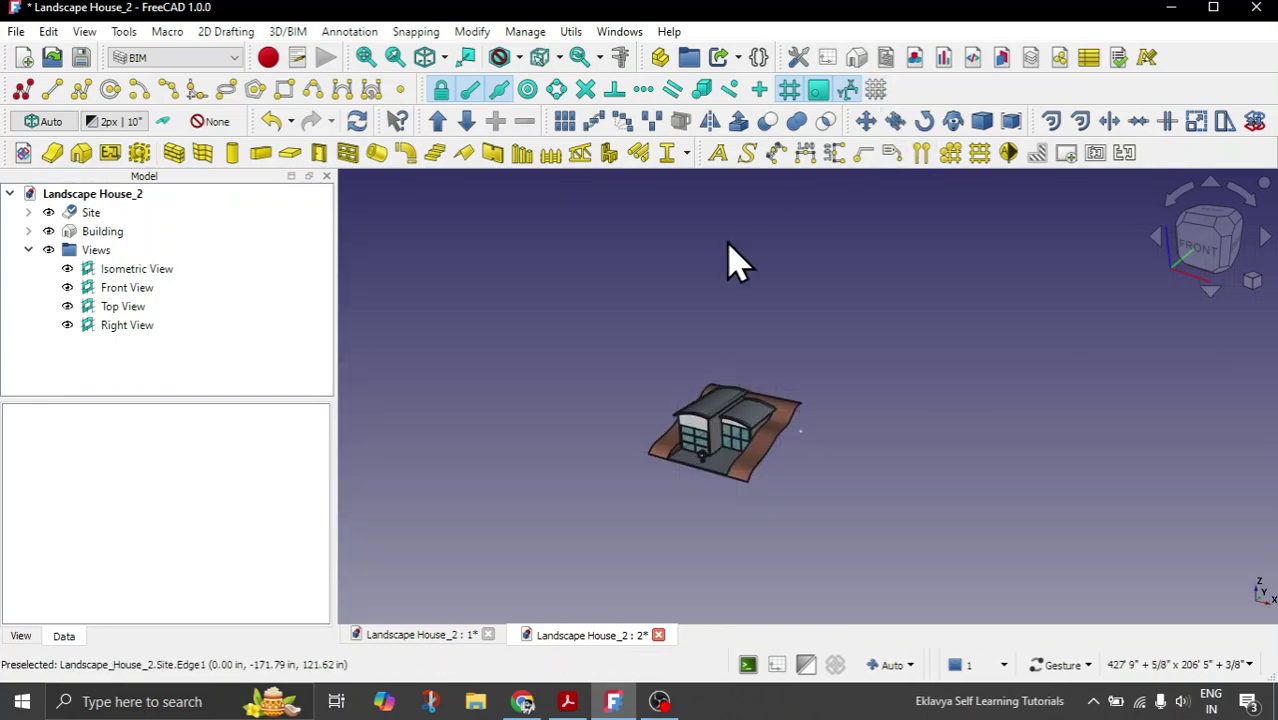
click(95, 31)
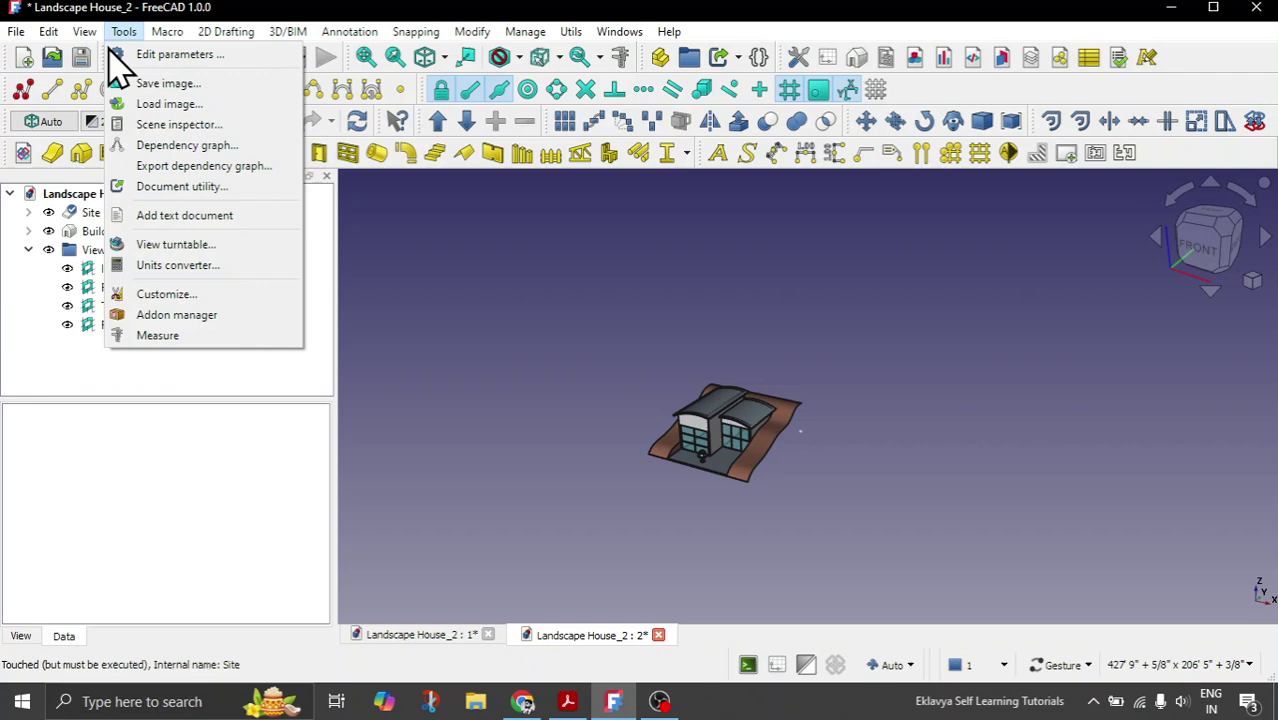
click(108, 54)
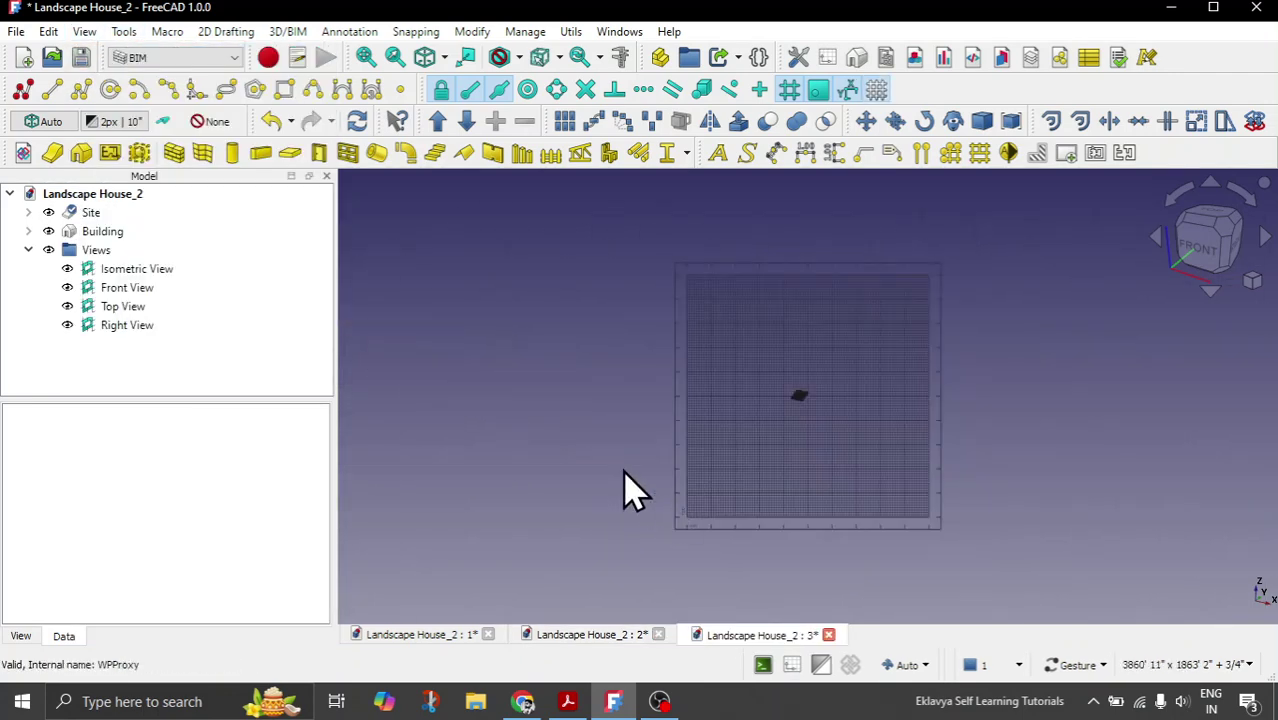
click(876, 90)
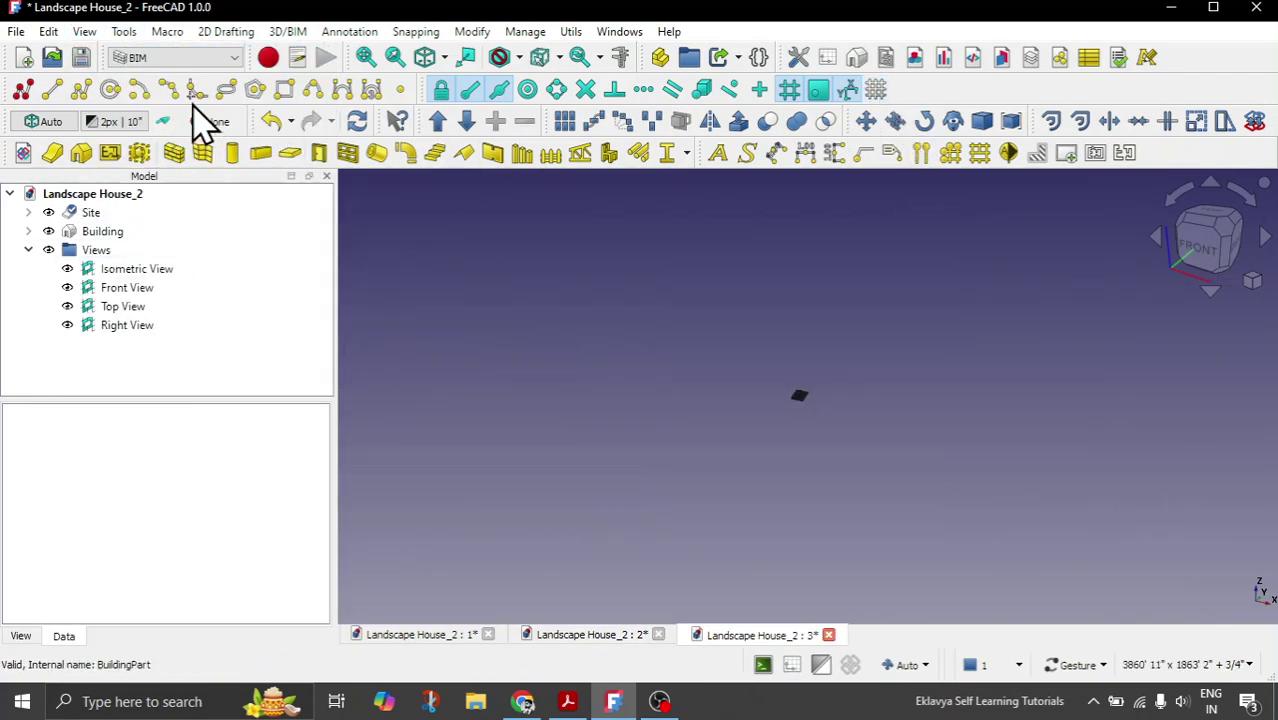
click(85, 31)
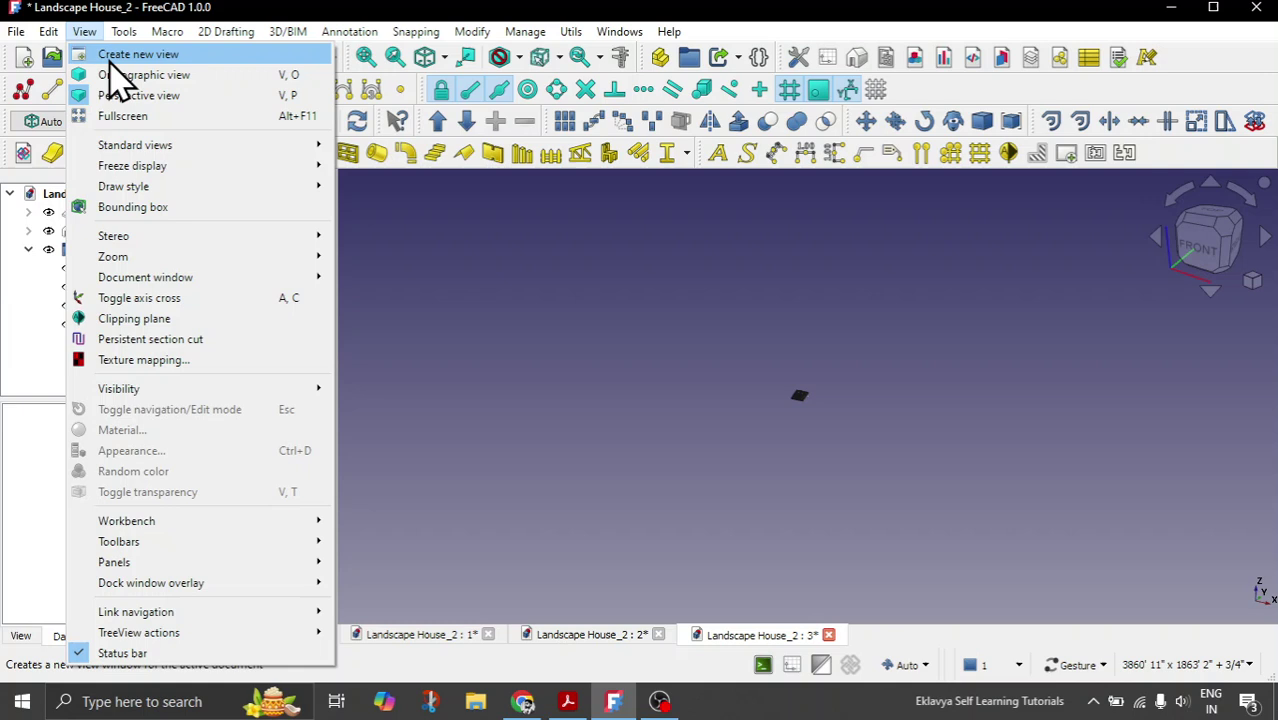
click(110, 56)
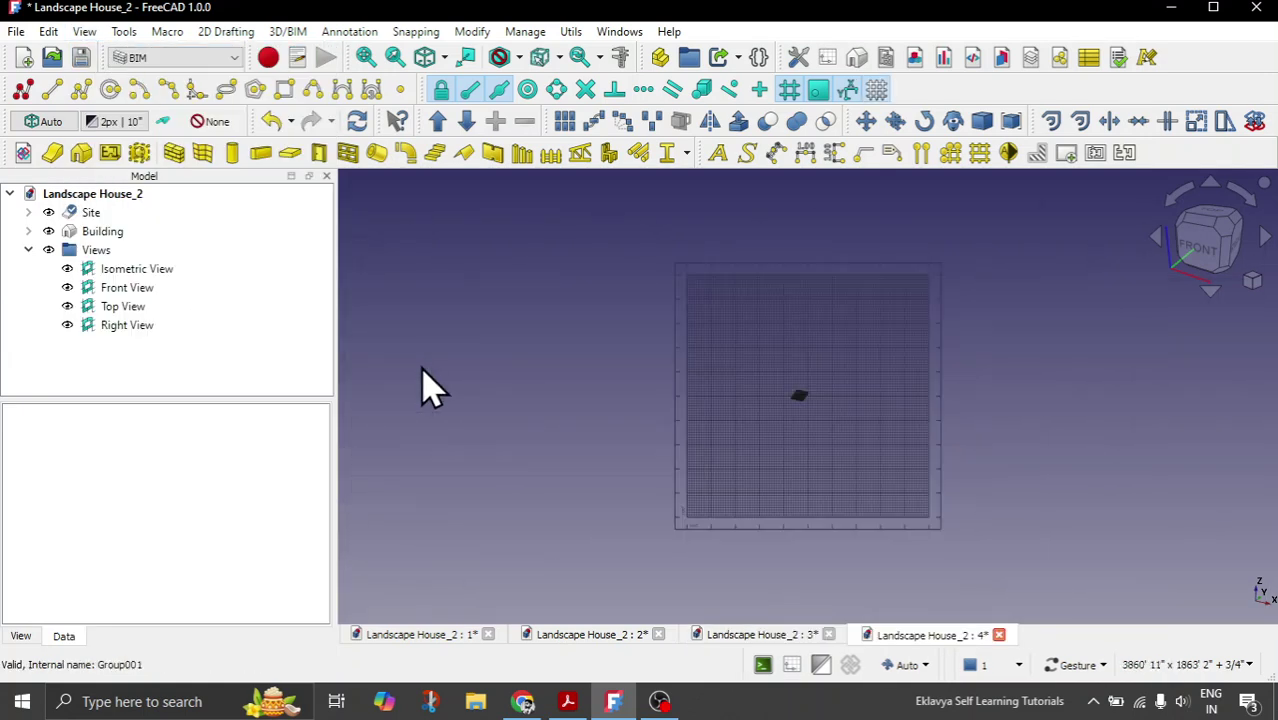
Tile all four view windows across the workspace, with window 4 active.
click(420, 636)
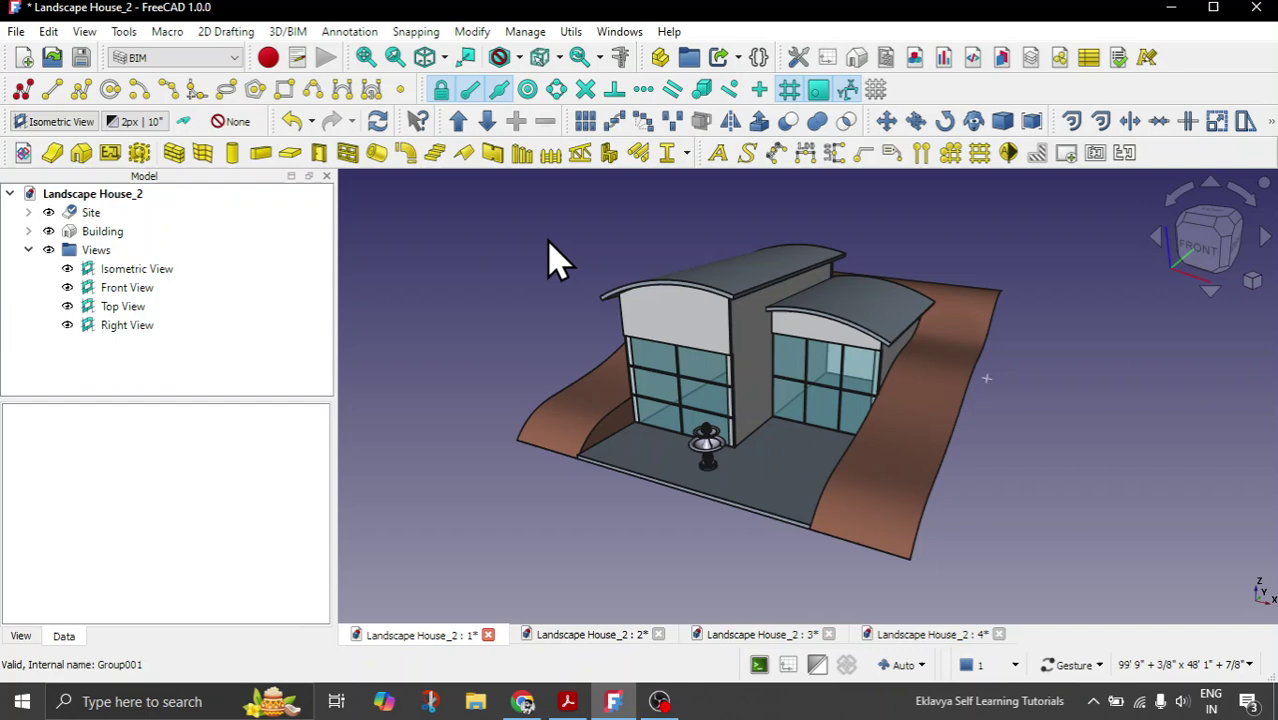
click(619, 36)
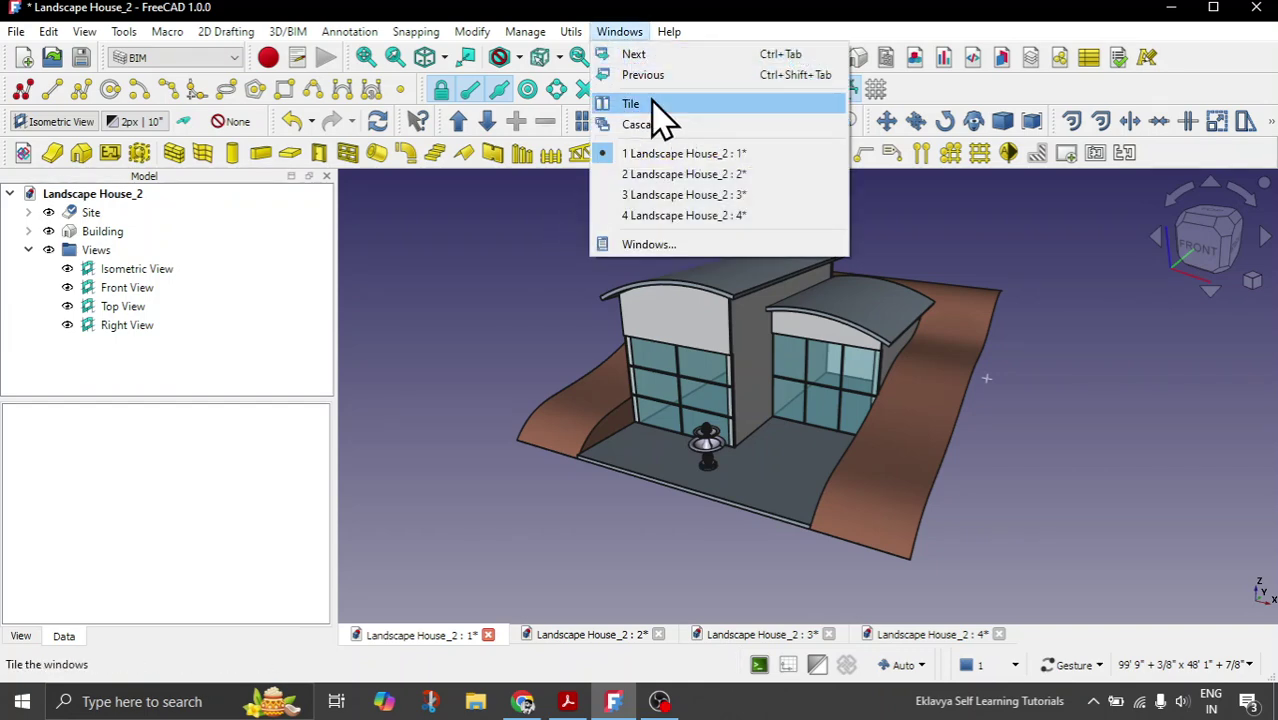
click(651, 104)
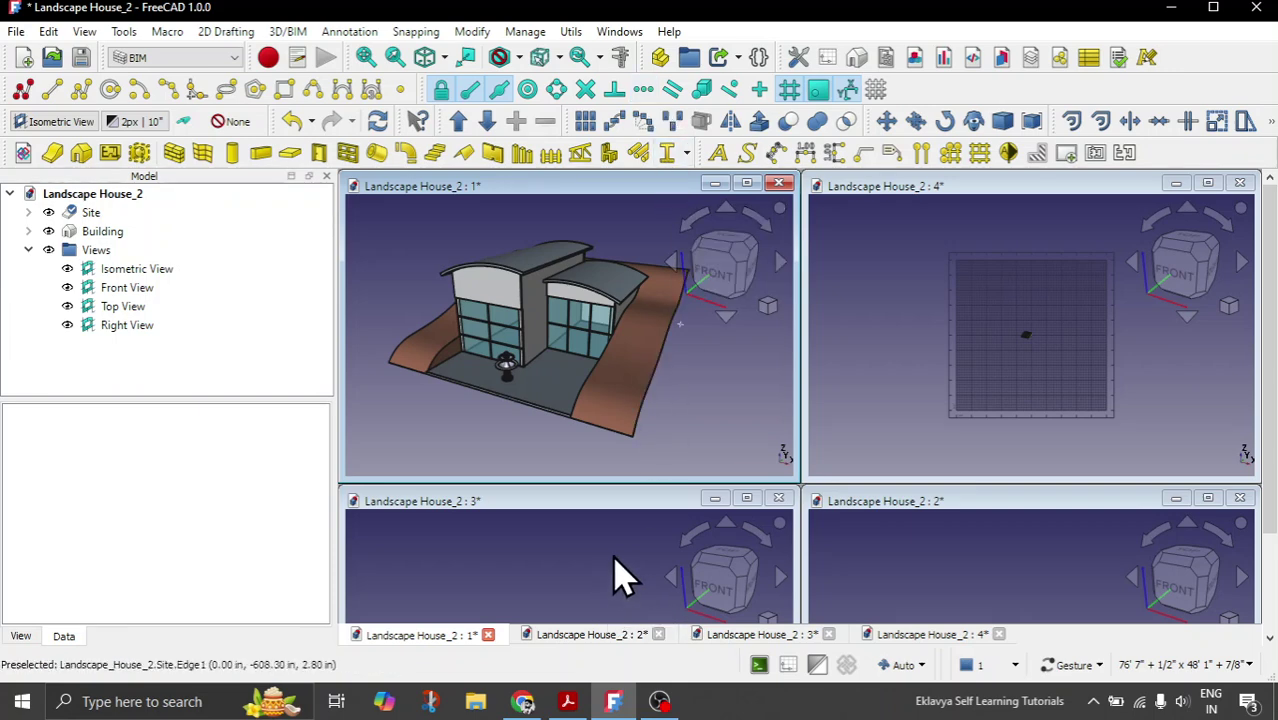
click(895, 318)
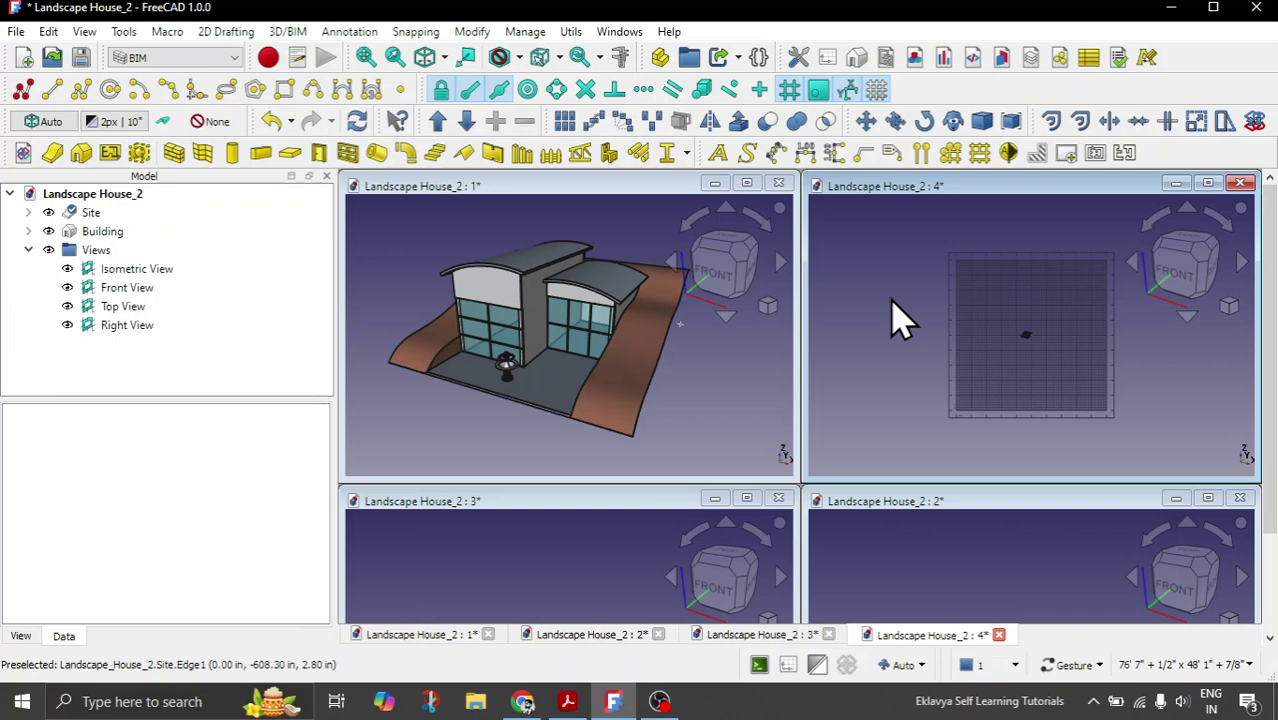
Show the Front View of the house in window 4.
double_click(126, 289)
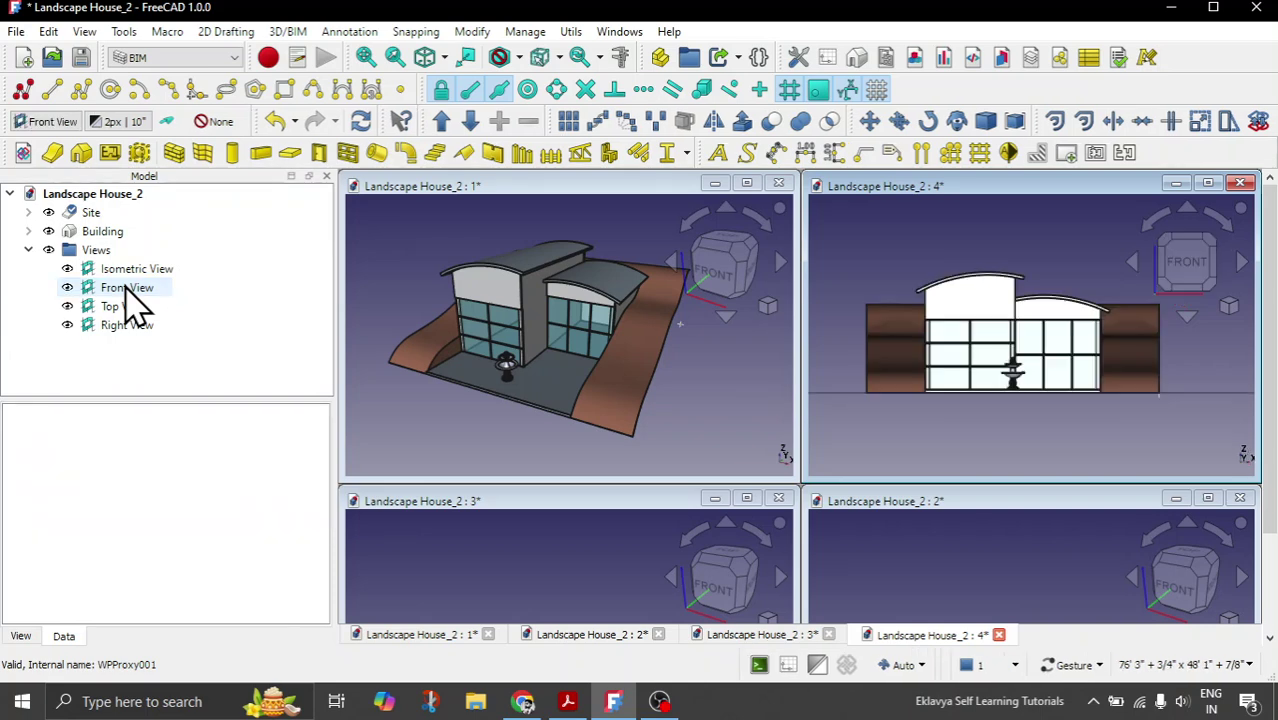
scroll(1268, 262, down, 2)
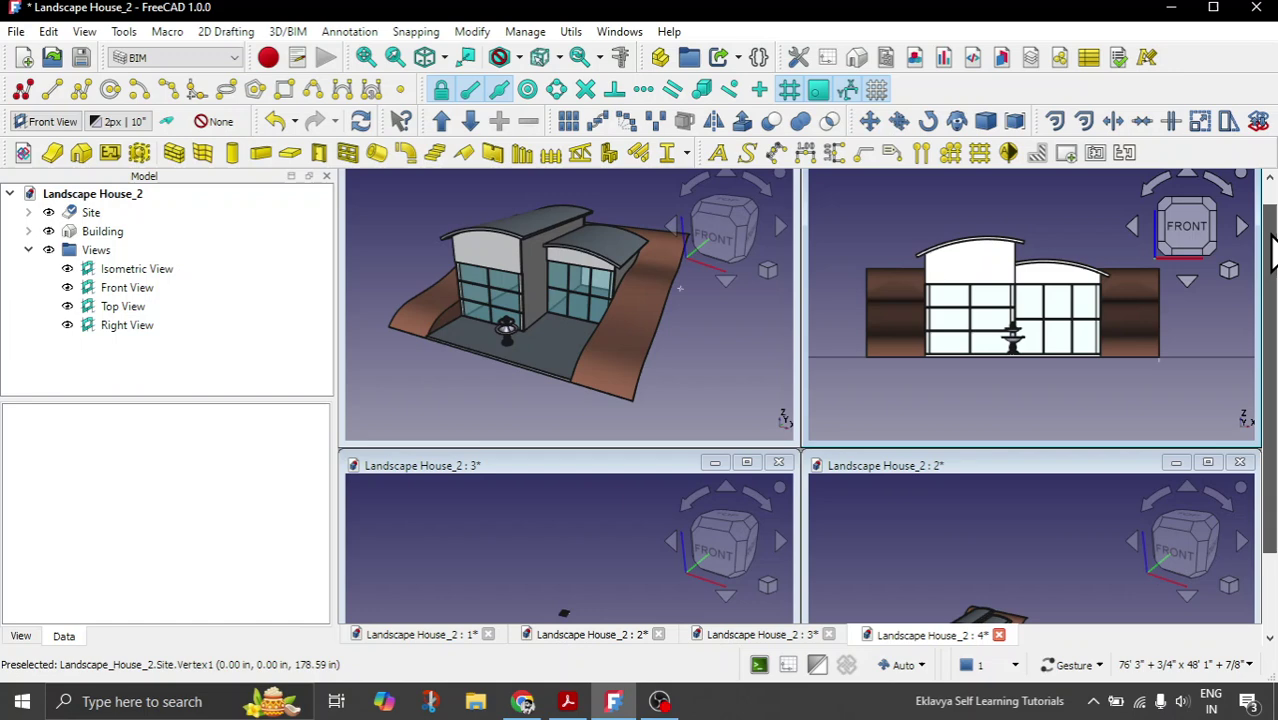
scroll(1270, 252, down, 2)
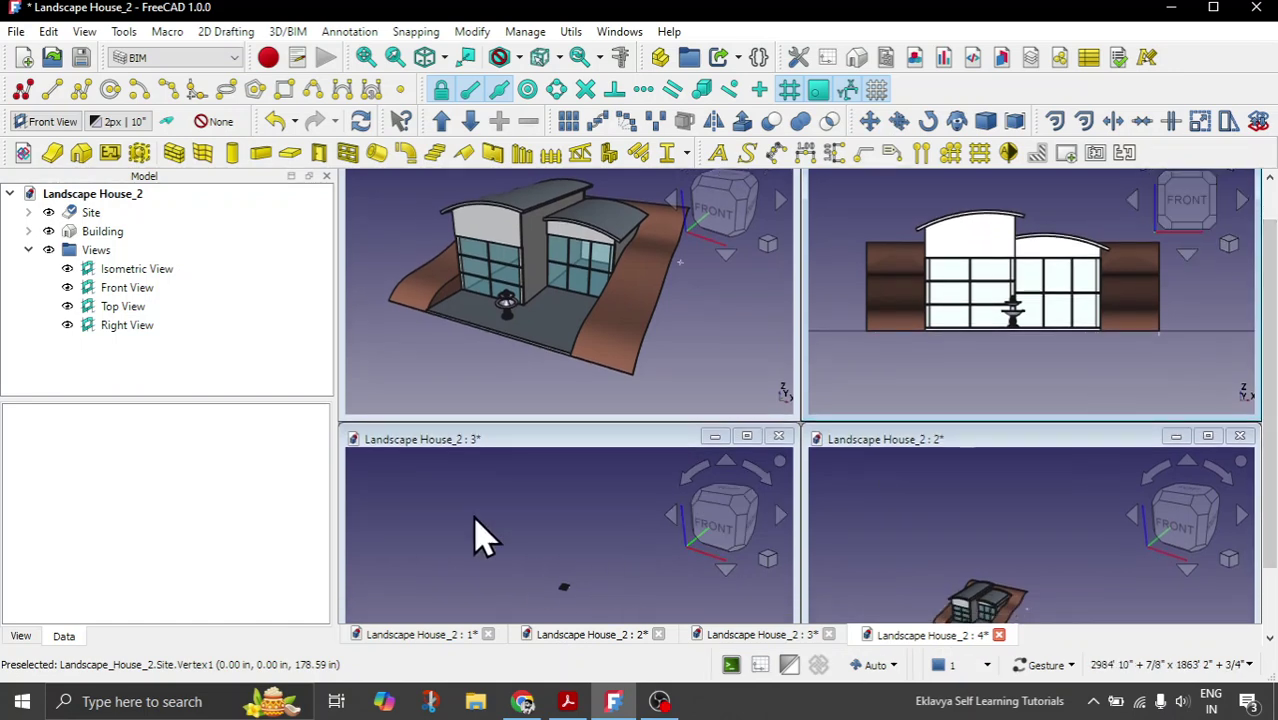
Show the Top View in window 3 and pan to frame the house.
click(476, 520)
double_click(128, 306)
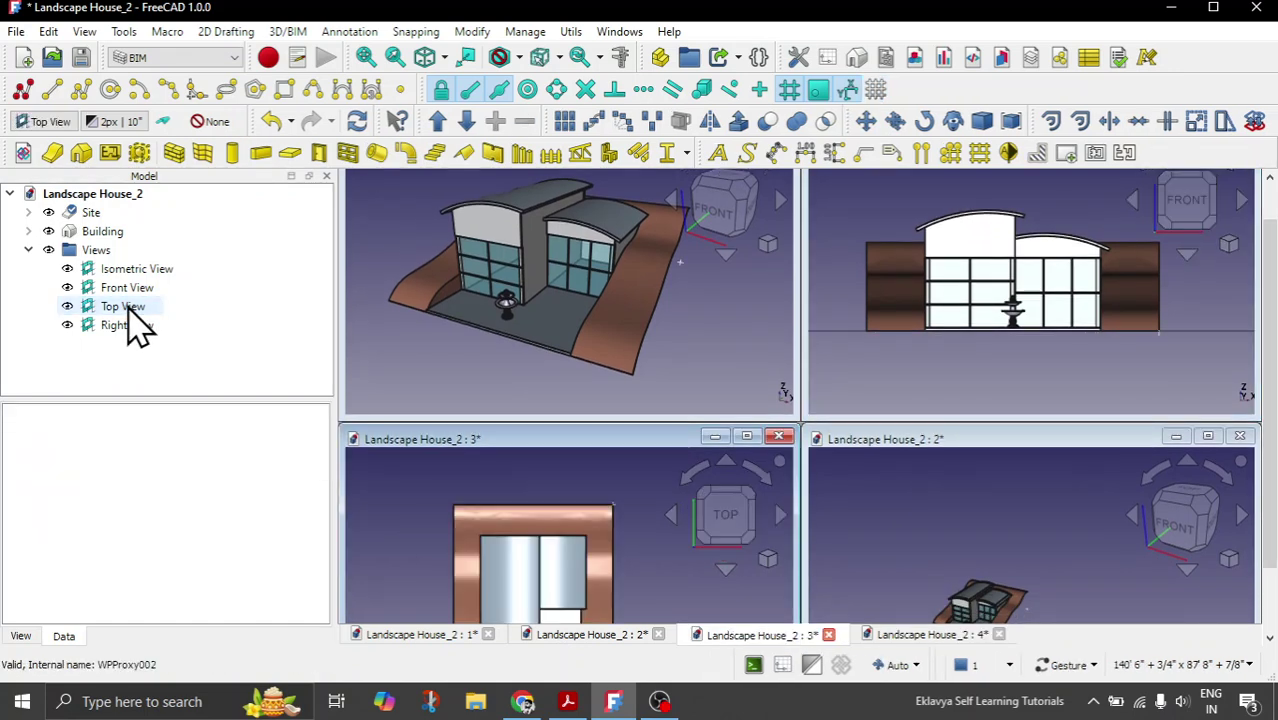
scroll(596, 491, down, 4)
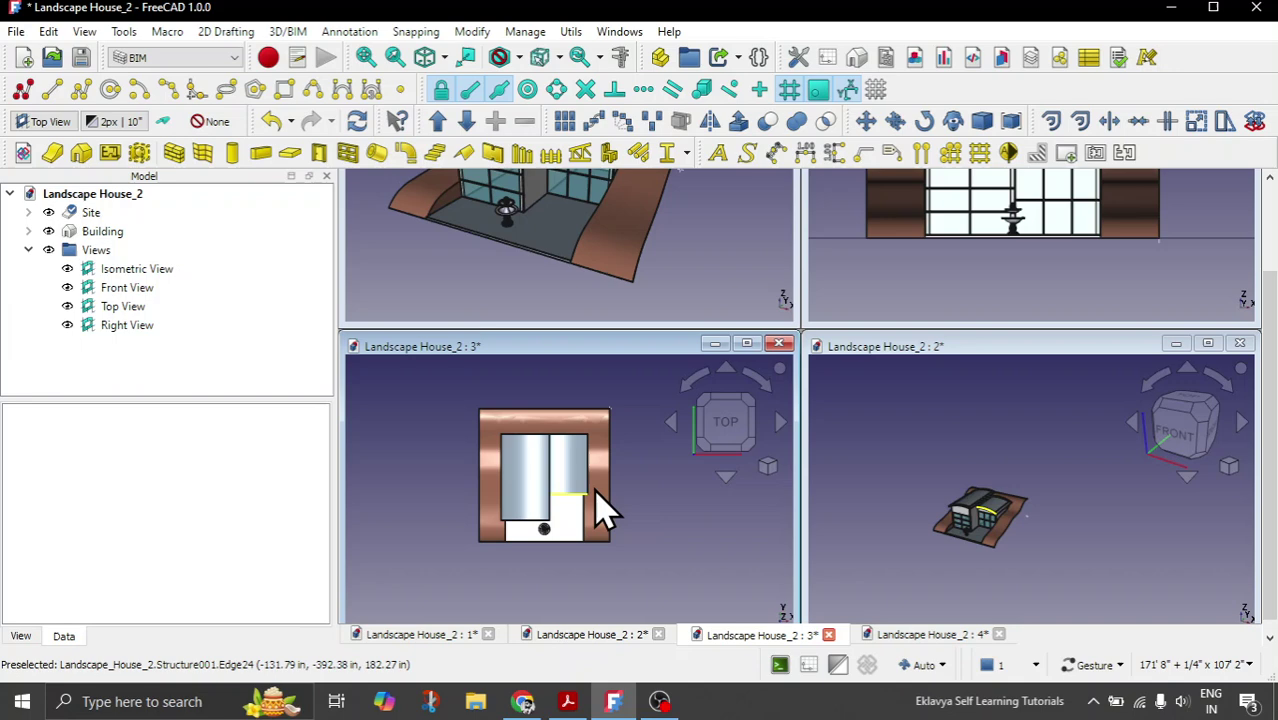
right_drag(633, 542, 622, 482)
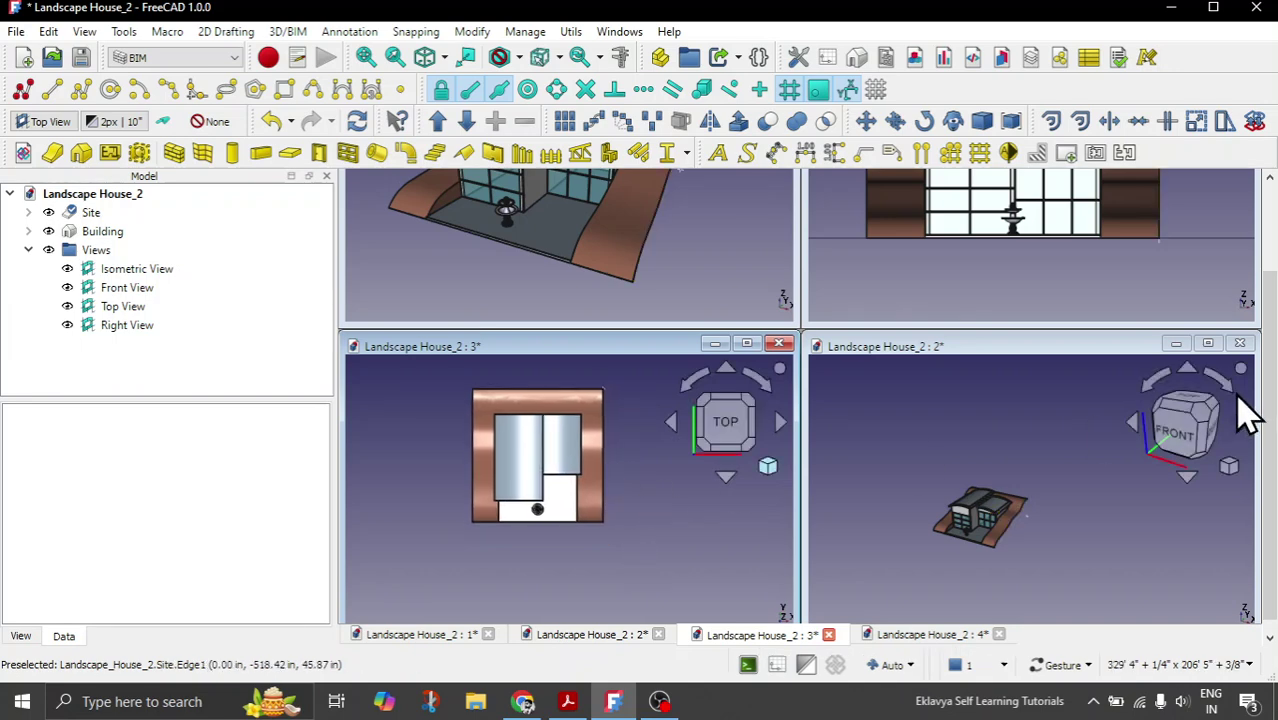
drag(1267, 290, 1272, 240)
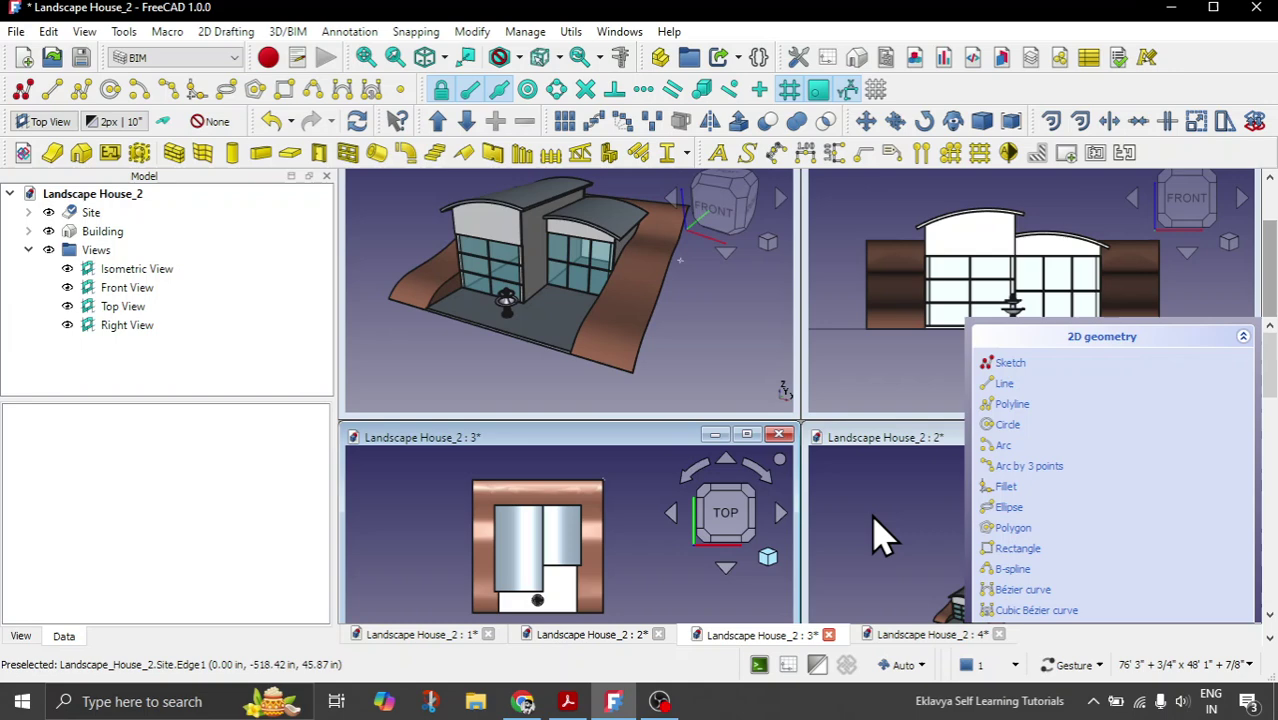
Show the Right View in window 2 and reposition the house in frame.
click(872, 540)
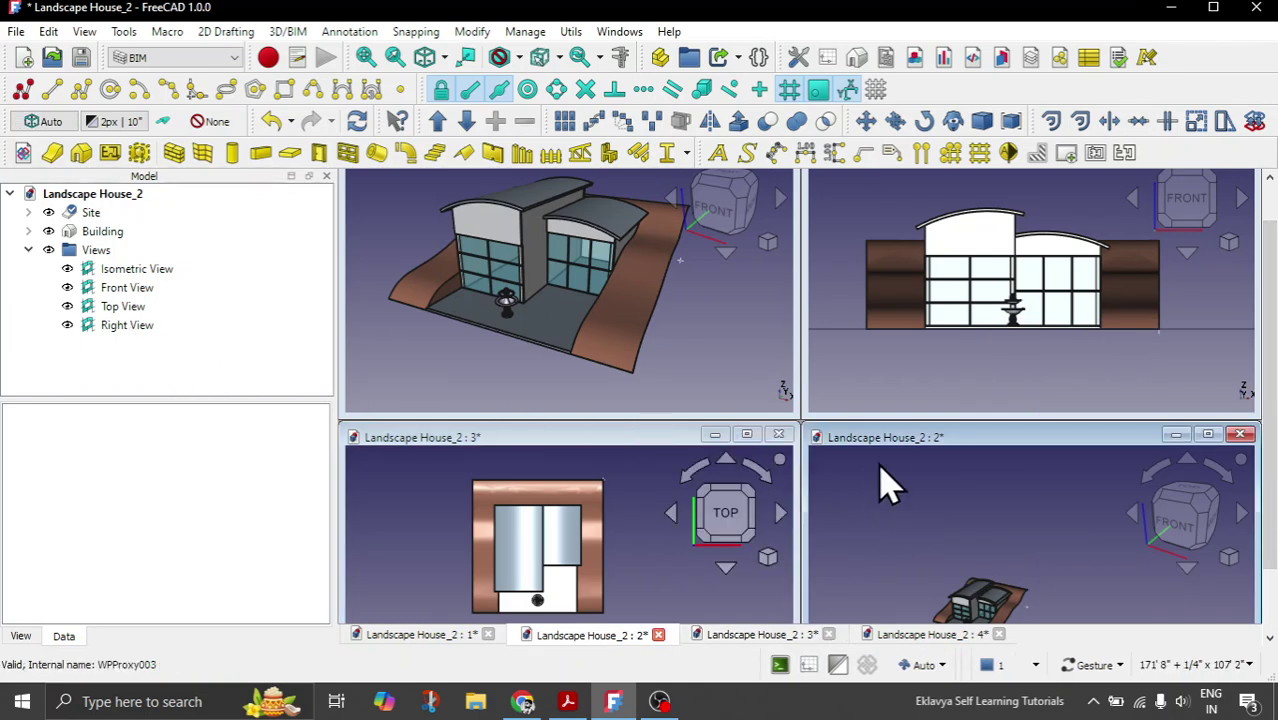
double_click(132, 327)
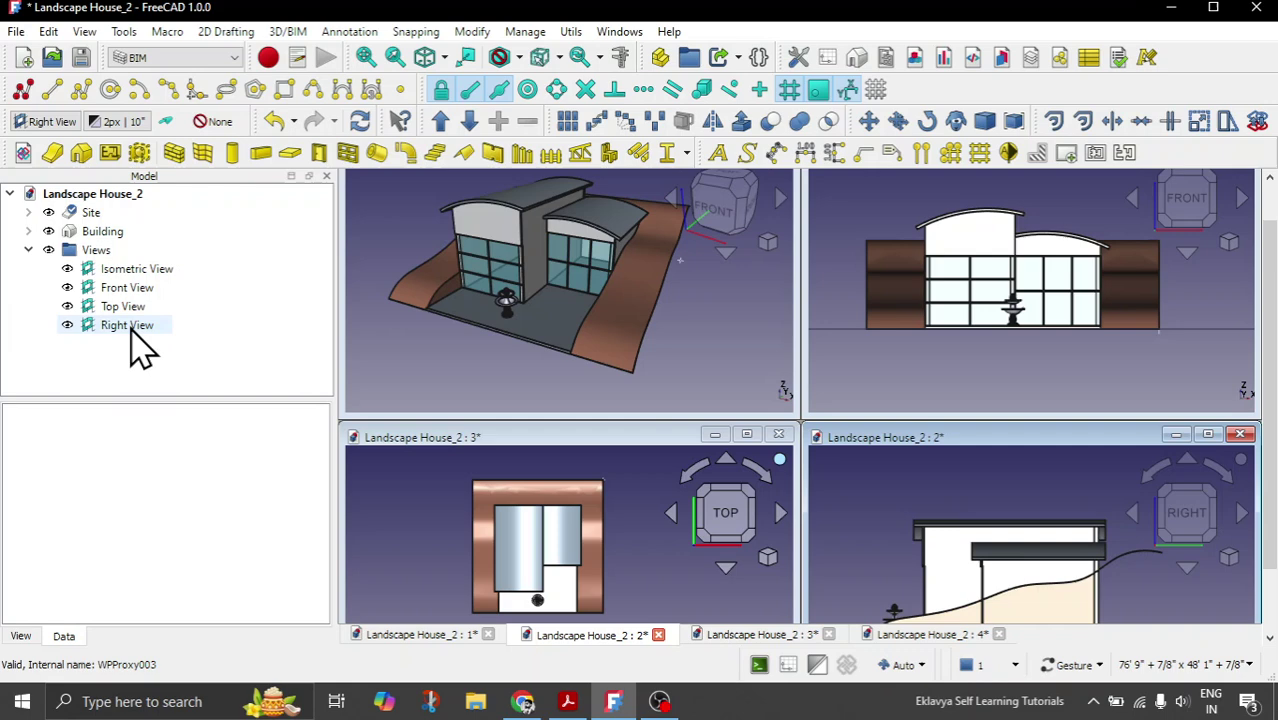
scroll(850, 502, down, 2)
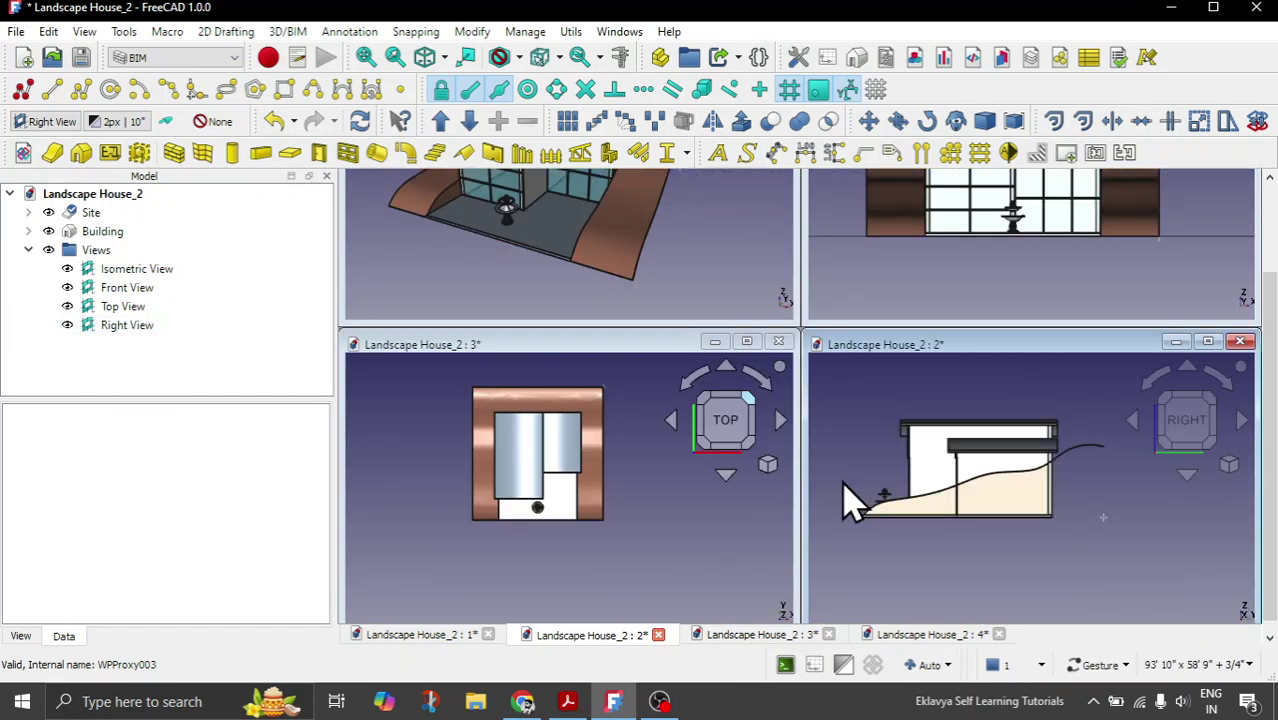
right_drag(853, 422, 887, 397)
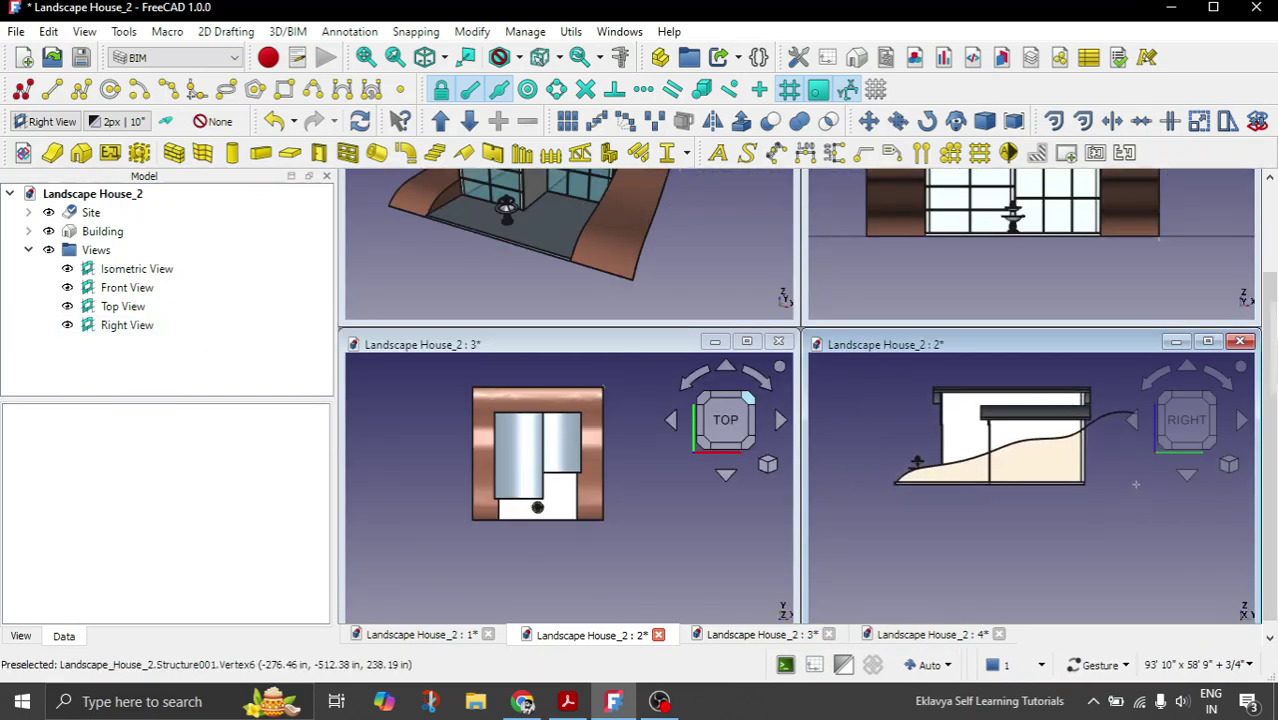
scroll(1268, 300, up, 2)
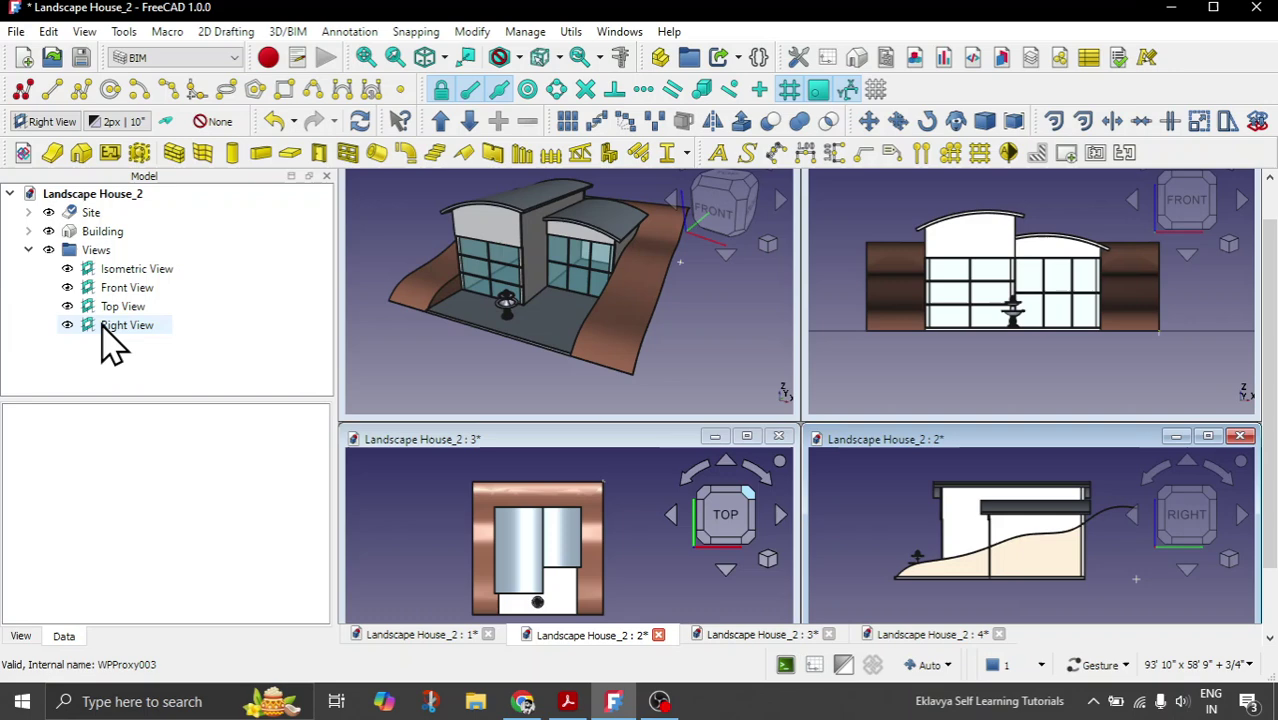
Collapse the Views folder in the tree and nudge the top view of the house upward.
click(28, 250)
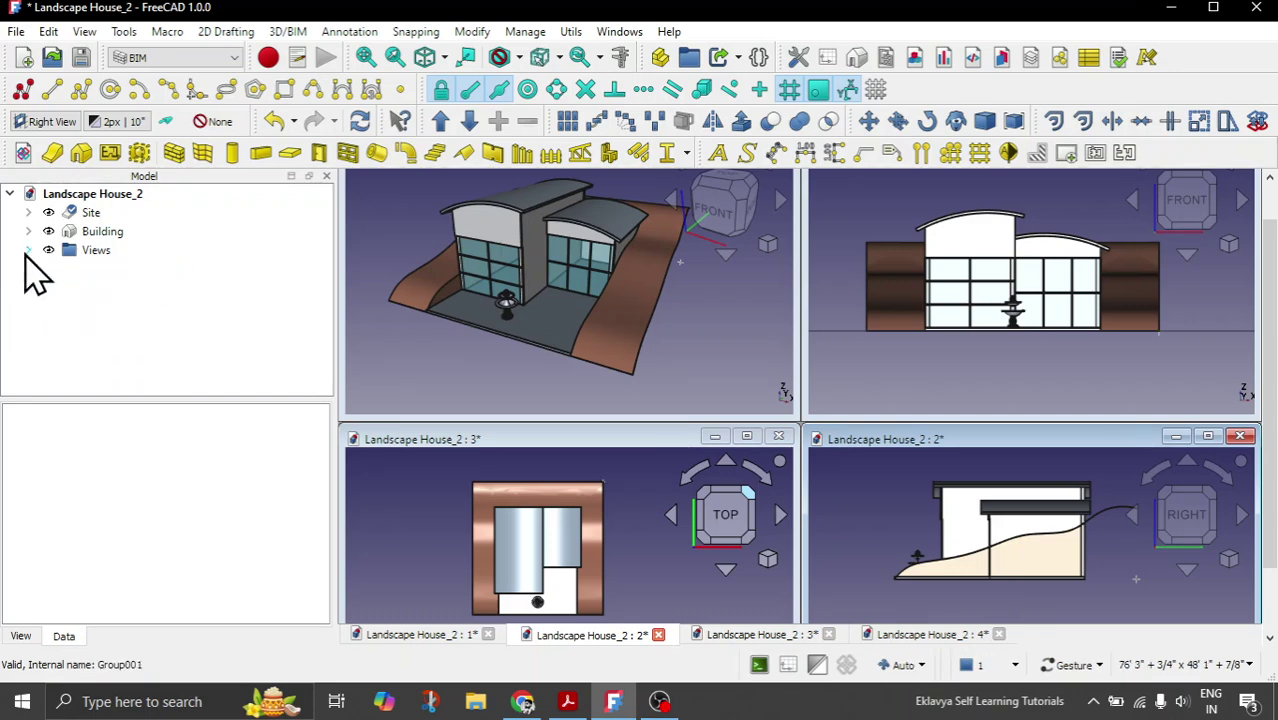
click(29, 251)
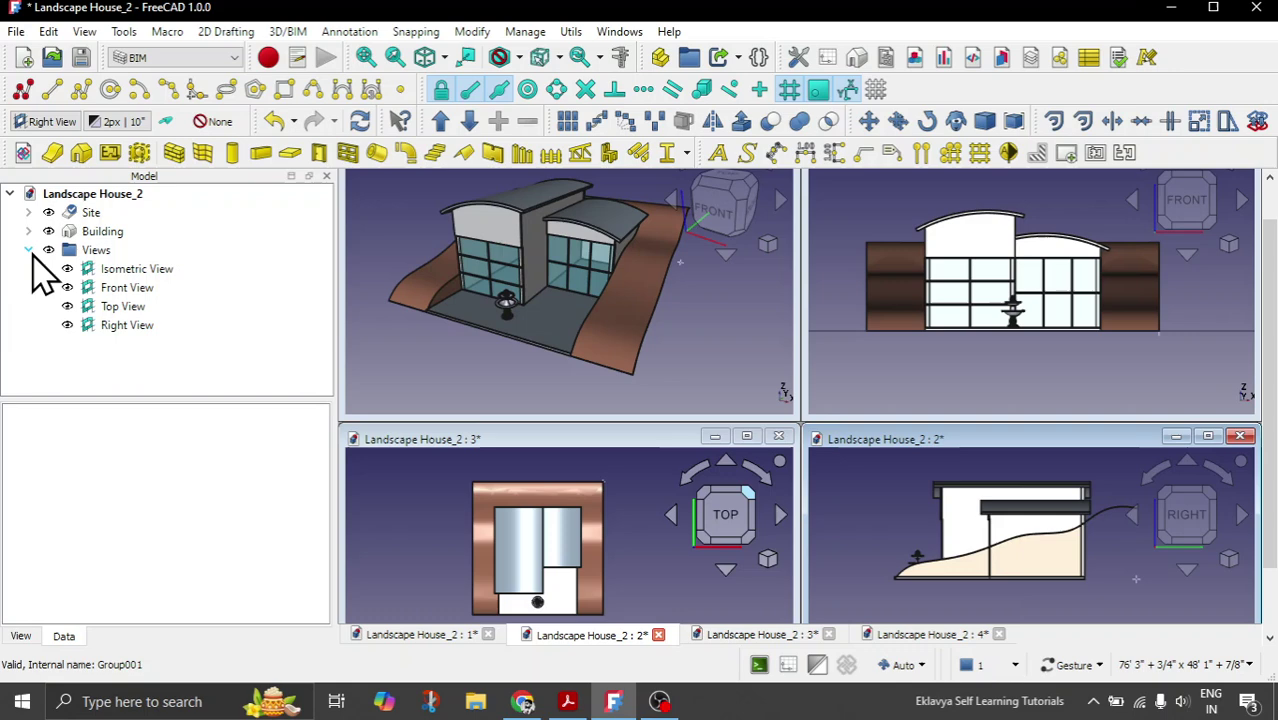
click(29, 251)
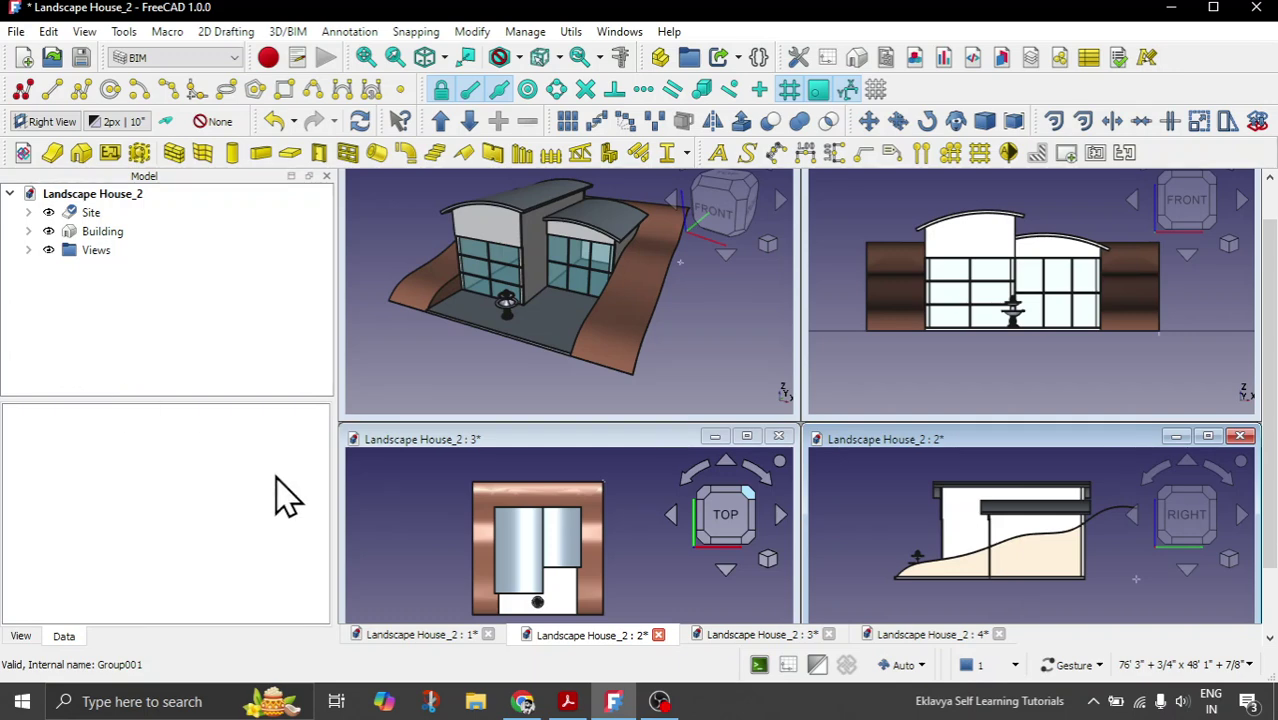
click(418, 560)
mouse_move(408, 534)
right_down()
mouse_move(405, 519)
mouse_move(408, 531)
right_up()
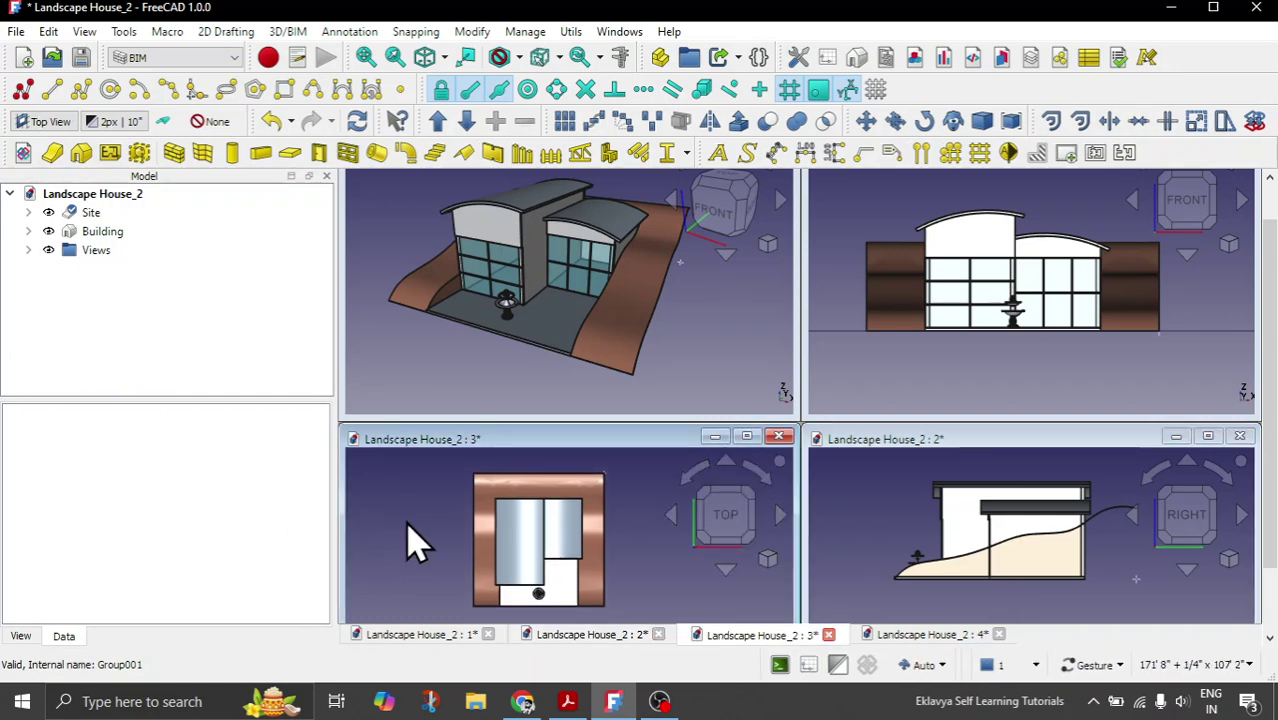